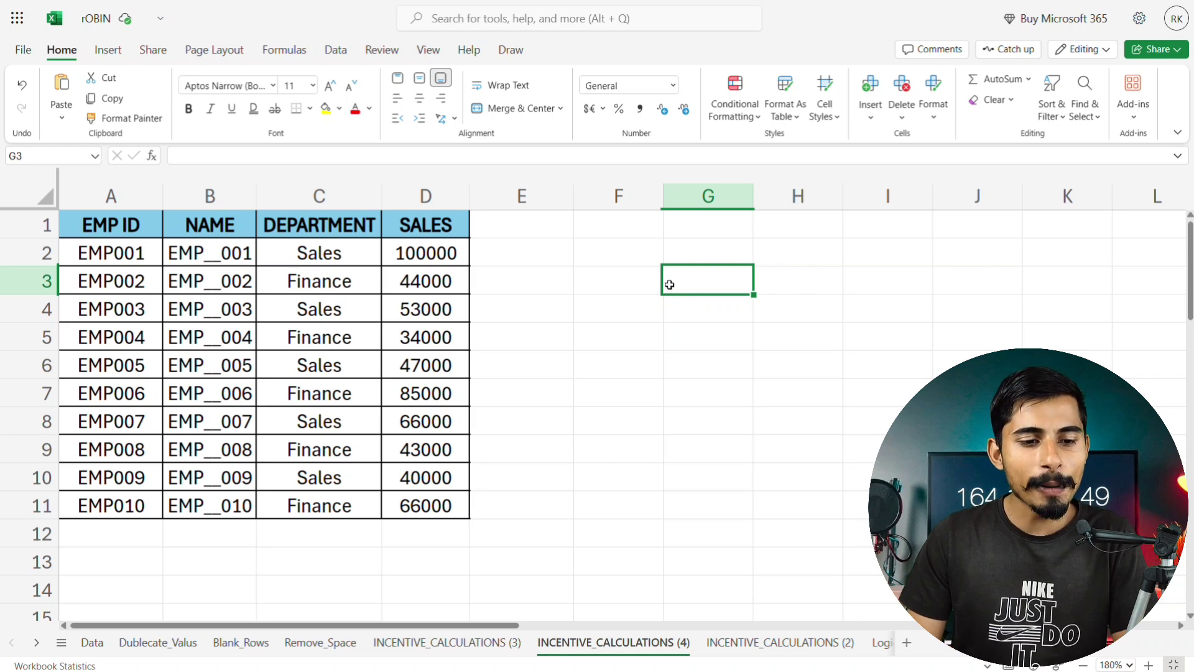
Step: Copy the first employee's ID from cell A2 into cell G2
left_click(155, 251)
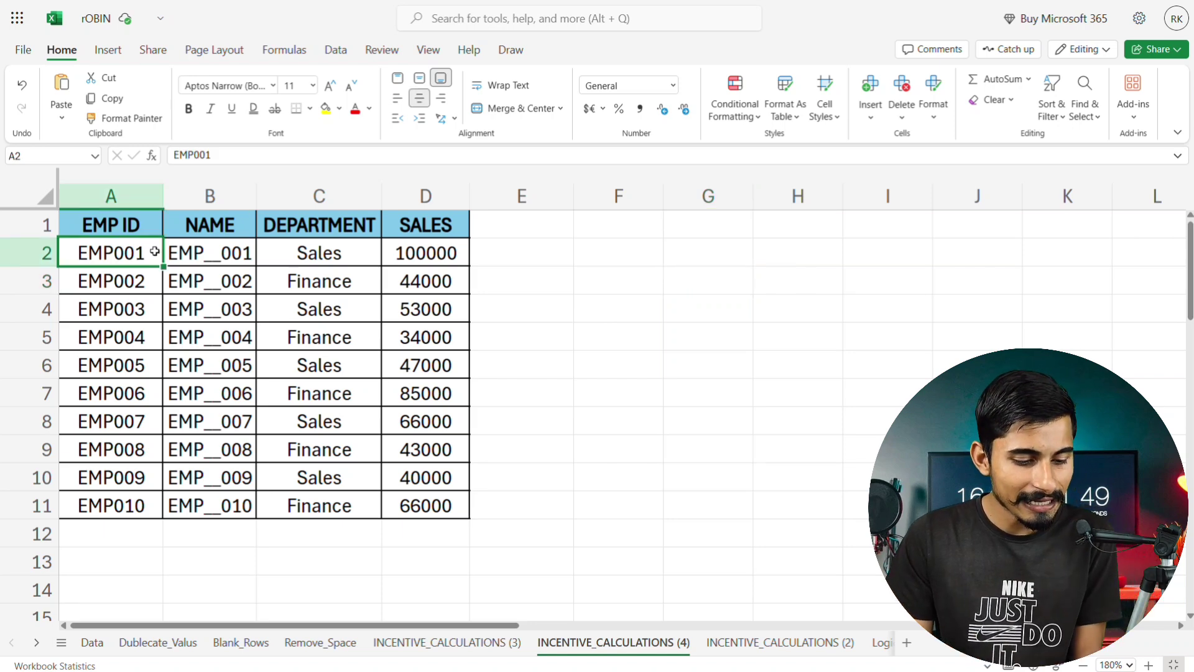
key("ctrl+c")
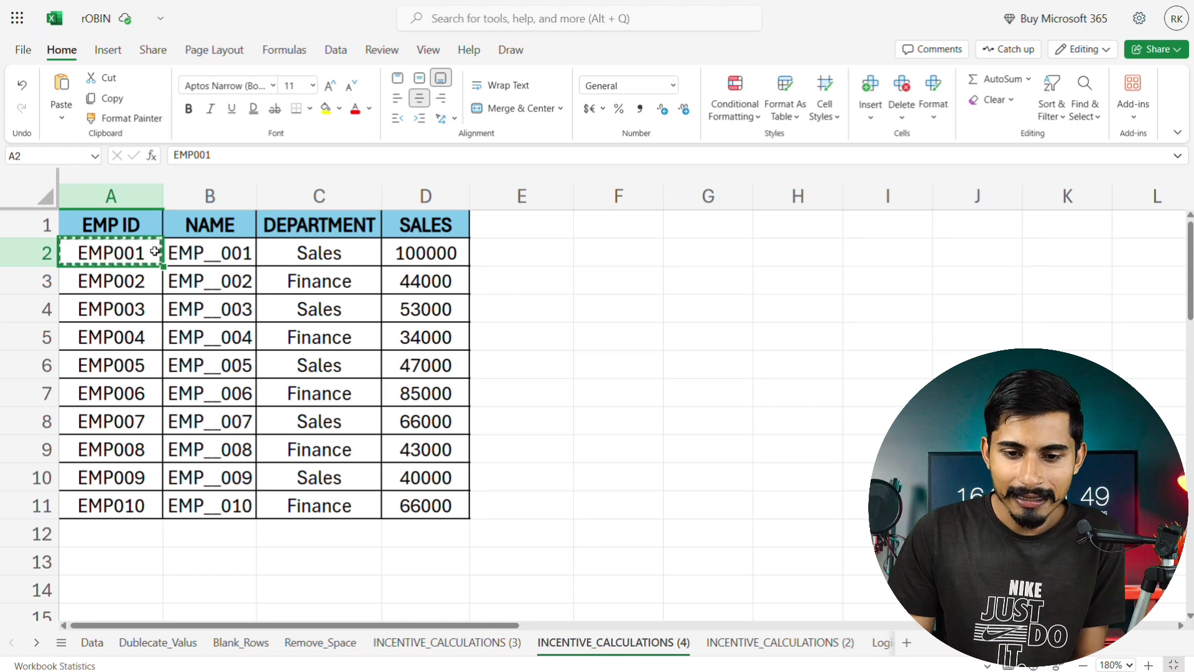
left_click(709, 258)
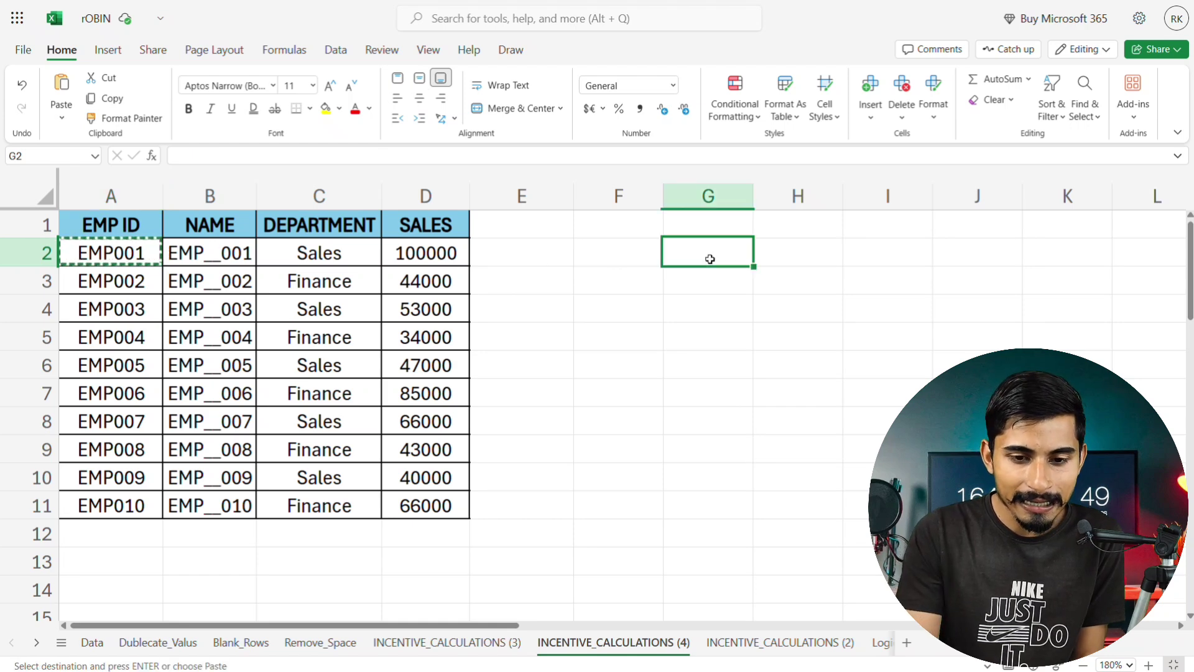
key("ctrl+v")
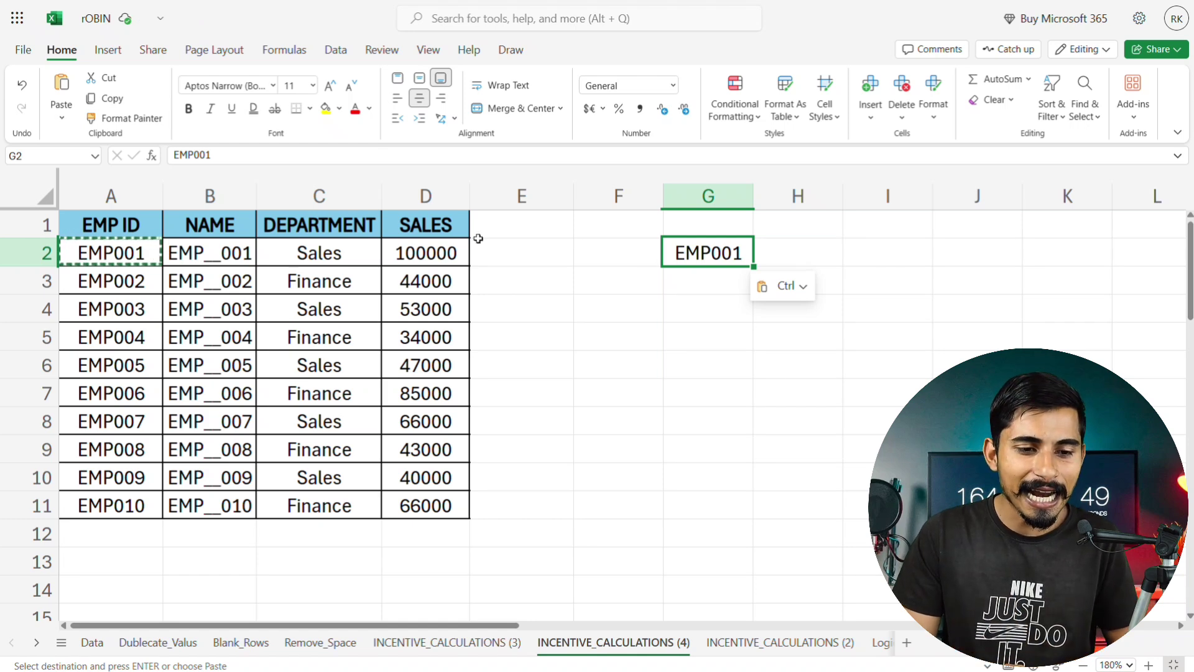
Step: Copy the header row A1:D1, paste it transposed starting at F2, and autofit the widths of columns F and G
left_click(121, 219)
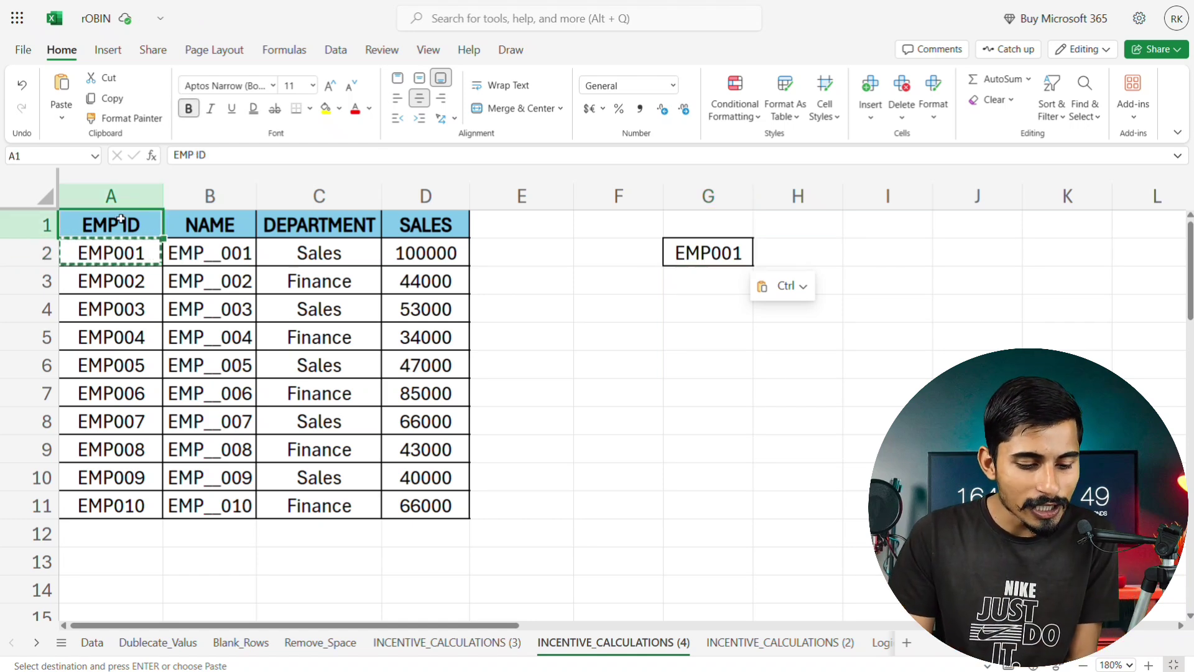
key("ctrl+shift+Right")
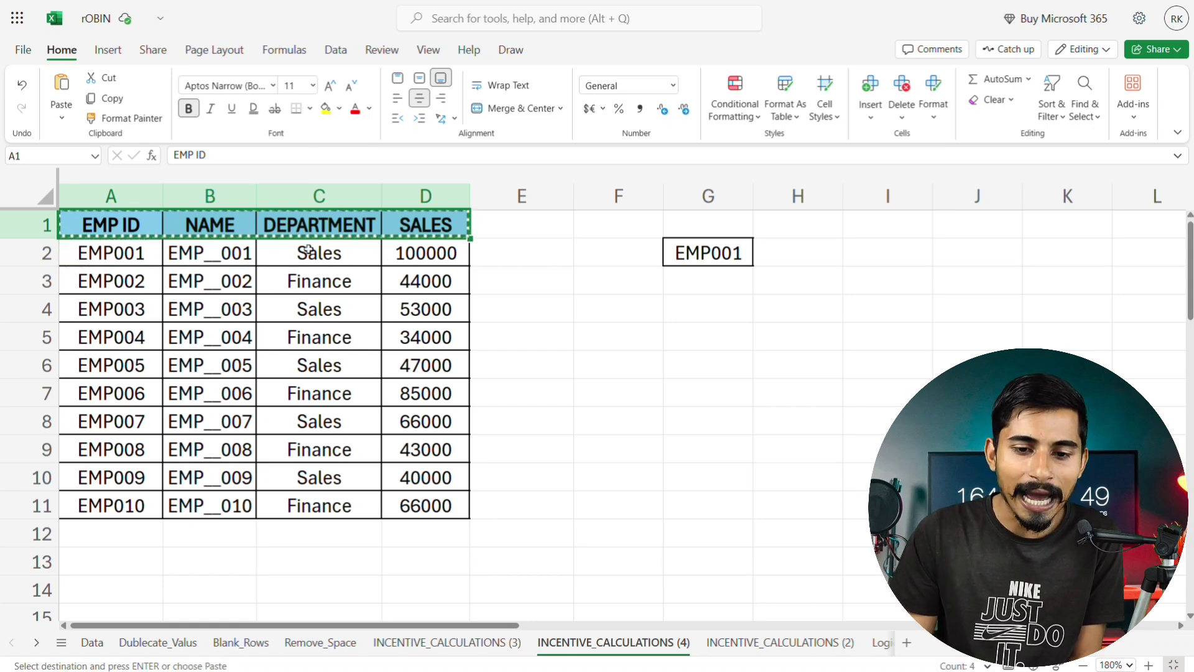
left_click(617, 247)
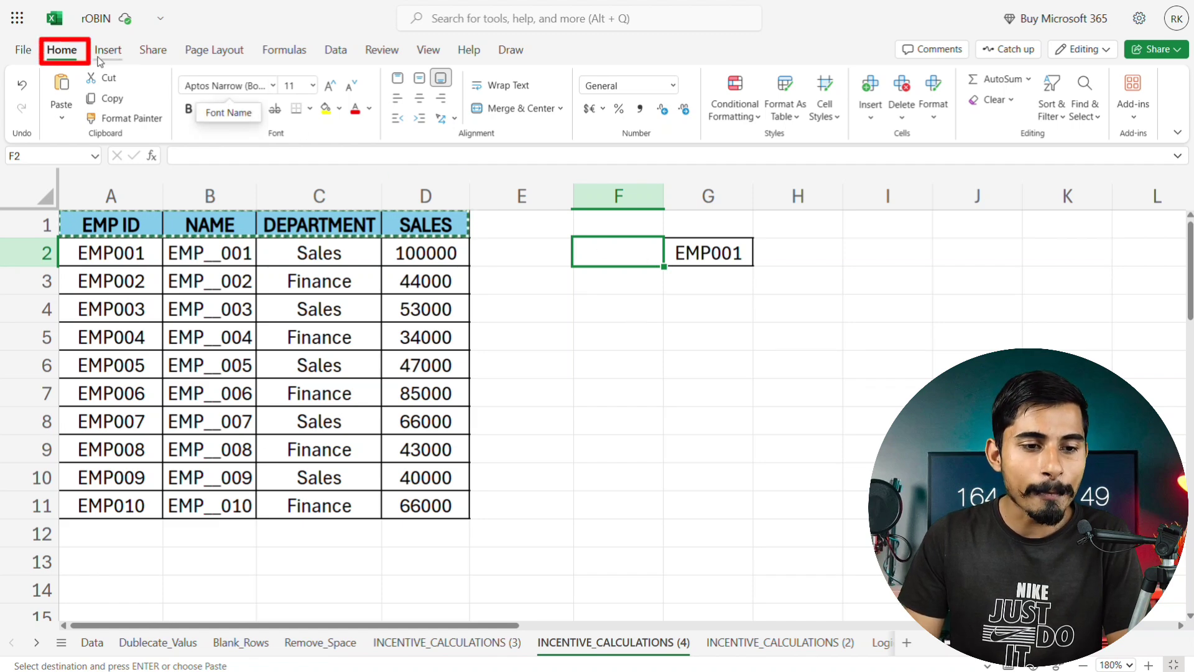
left_click(62, 117)
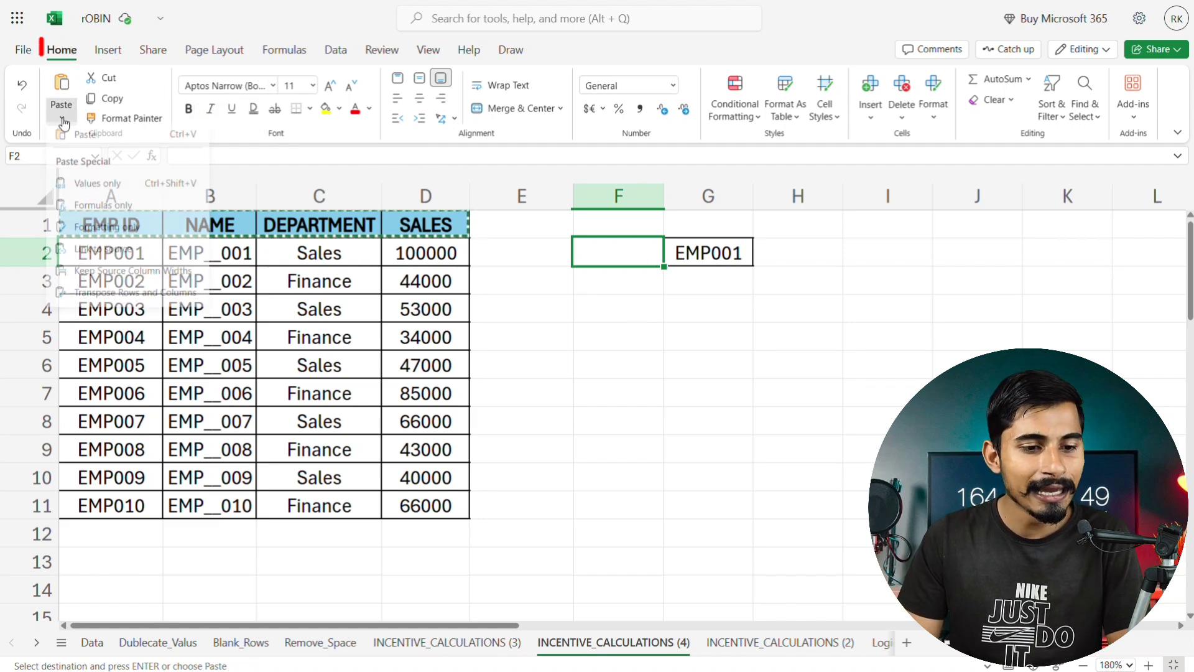
left_click(149, 297)
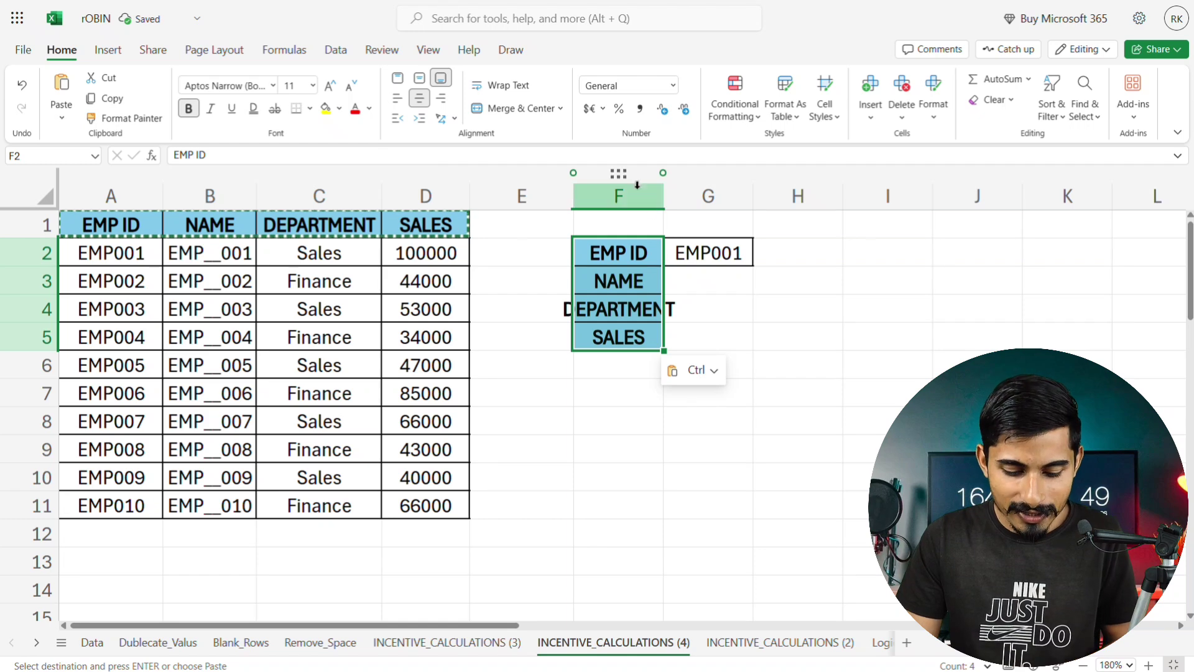
left_click_drag(637, 185, 703, 193)
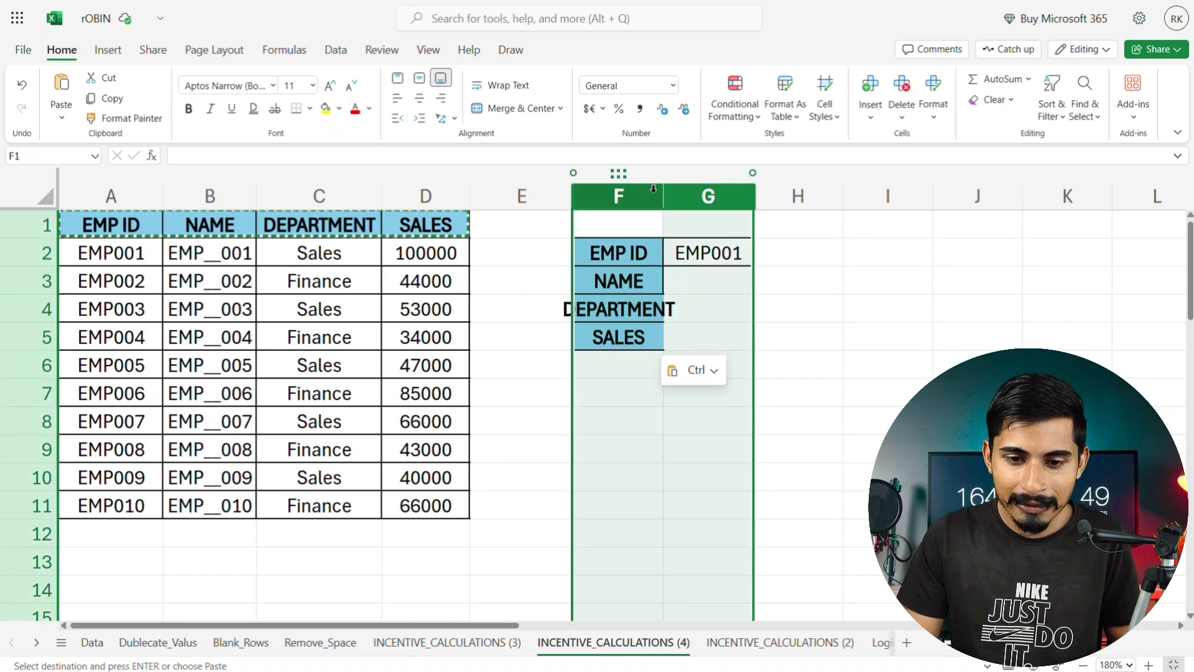
double_click(665, 195)
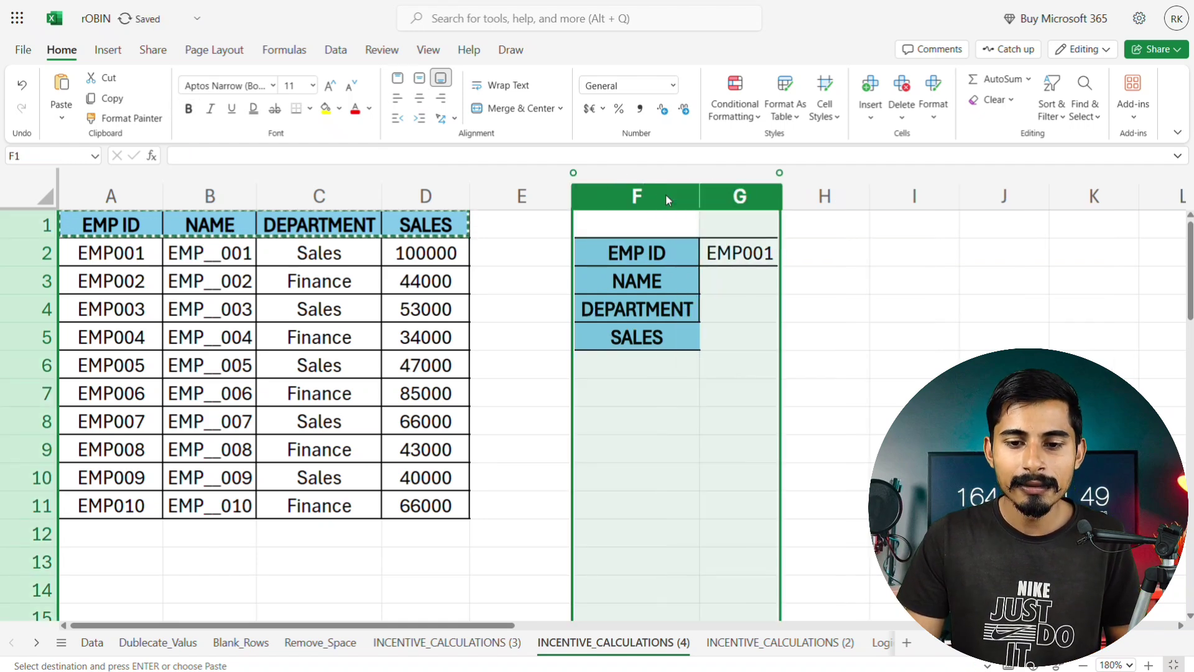
Step: Begin a VLOOKUP formula in G3 with G2 as the lookup value and A1:D11 as the table array
left_click(728, 283)
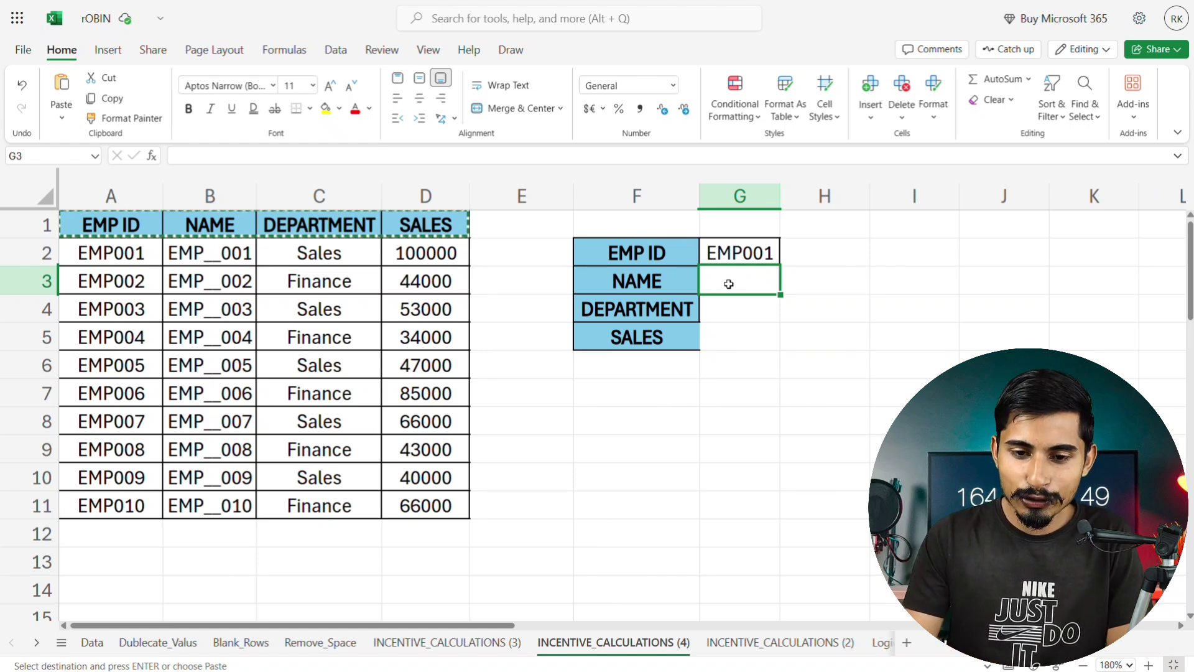
type("=vl")
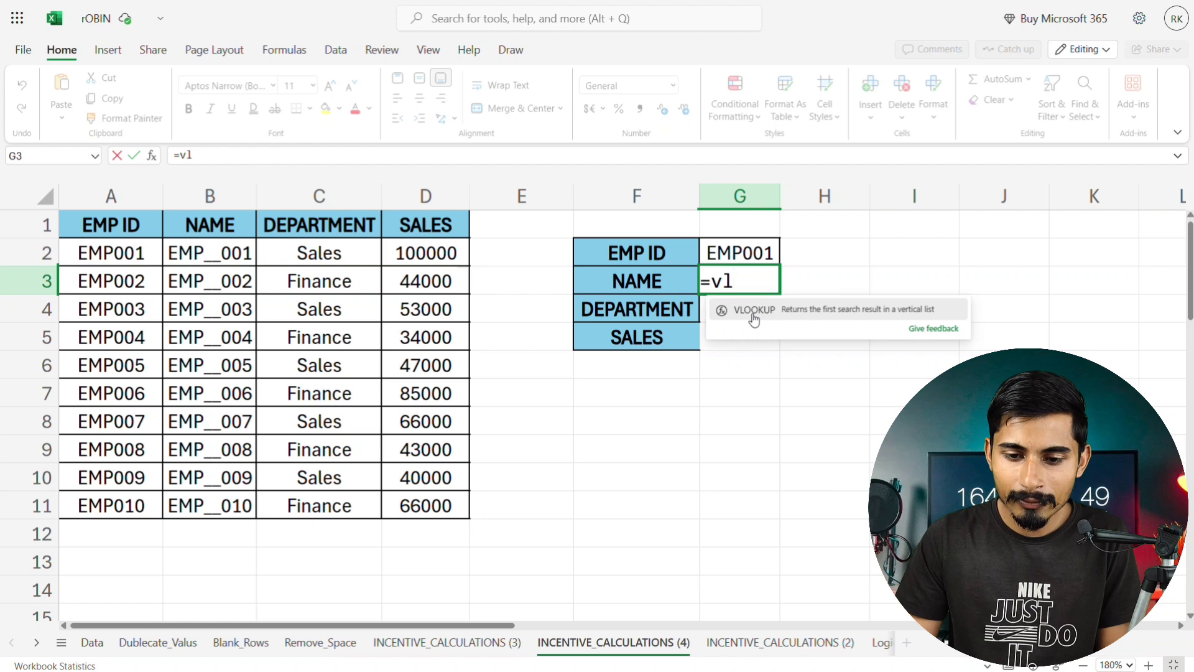
left_click(760, 317)
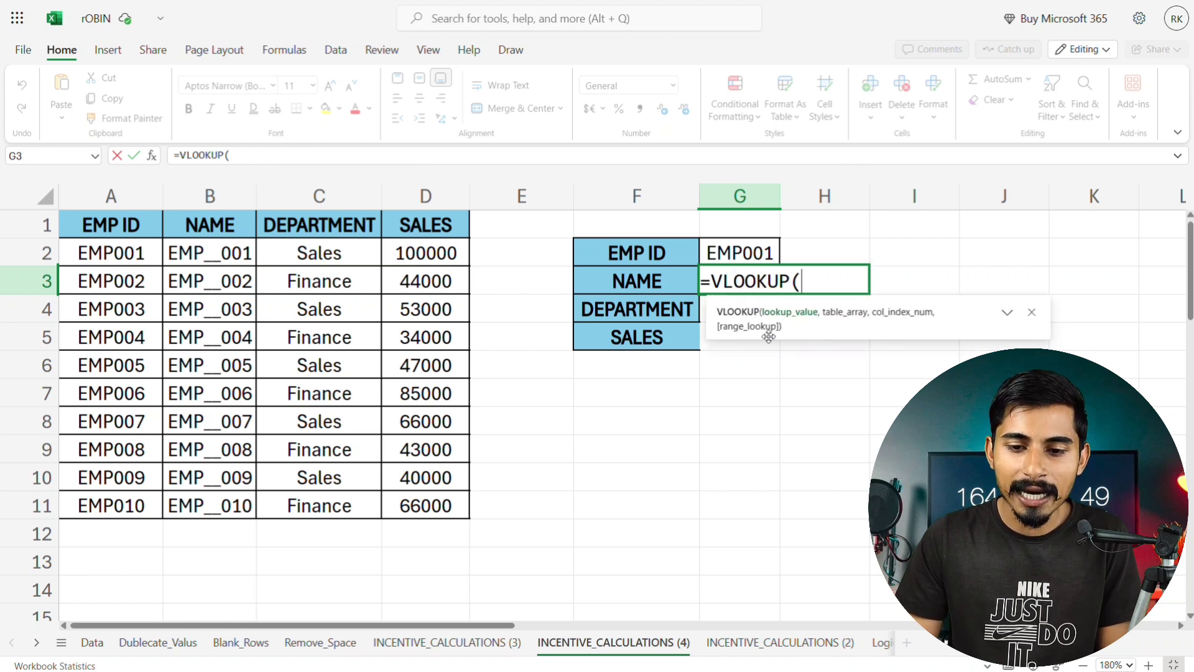
left_click(749, 253)
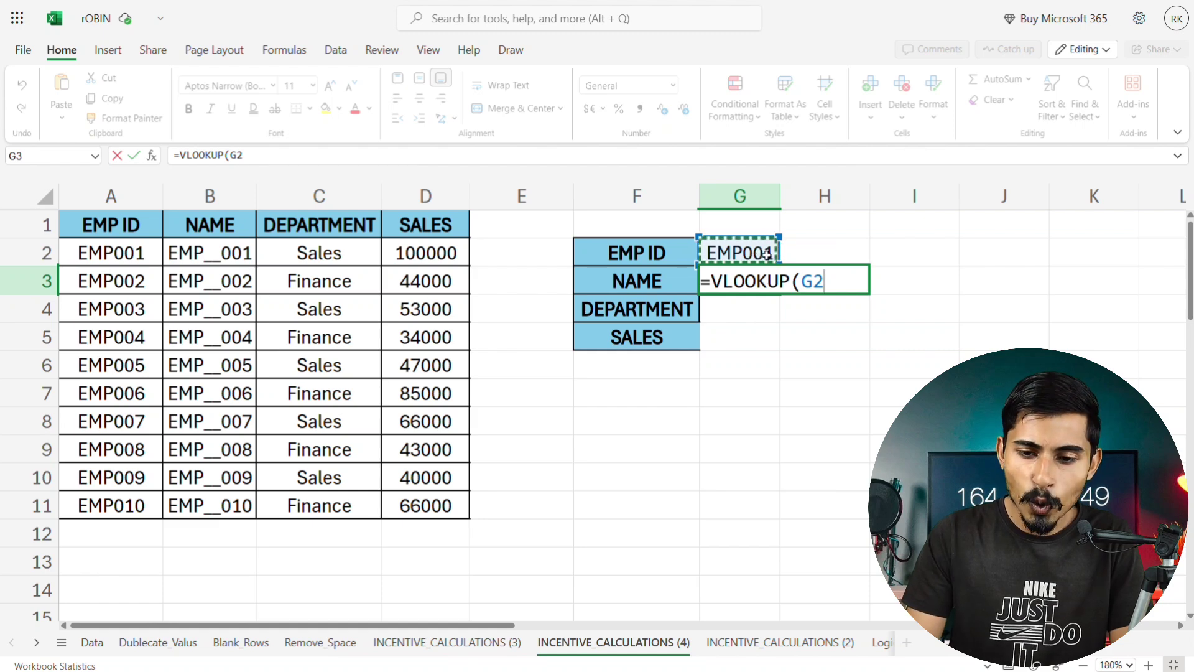
type(",")
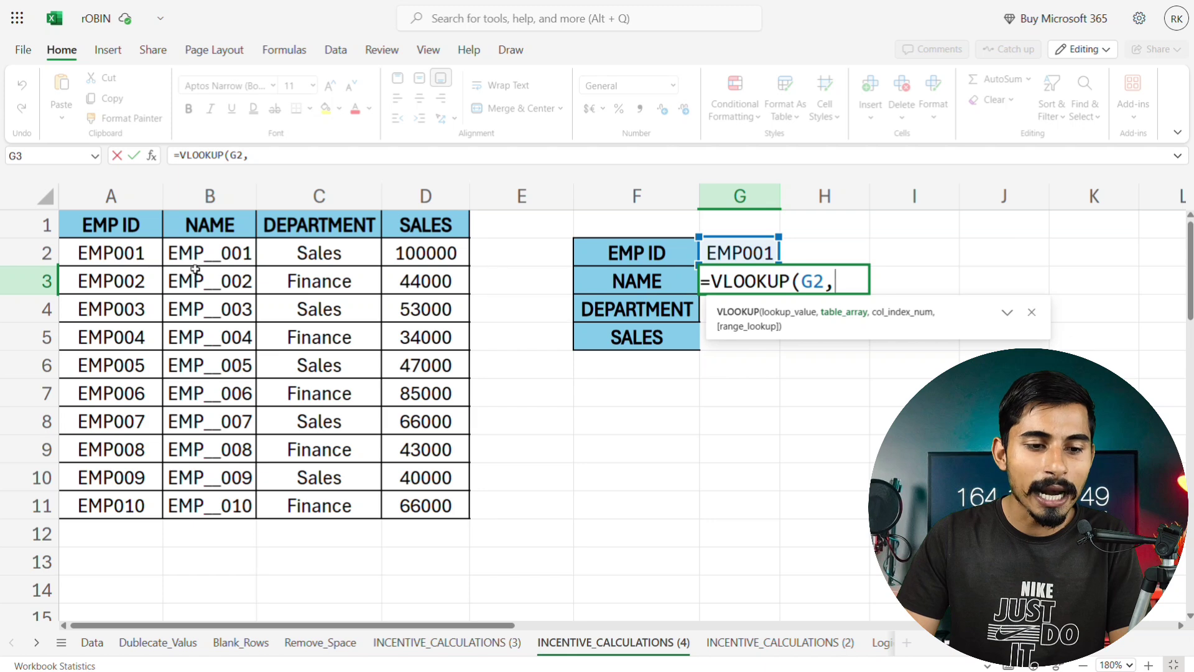
left_click(128, 227)
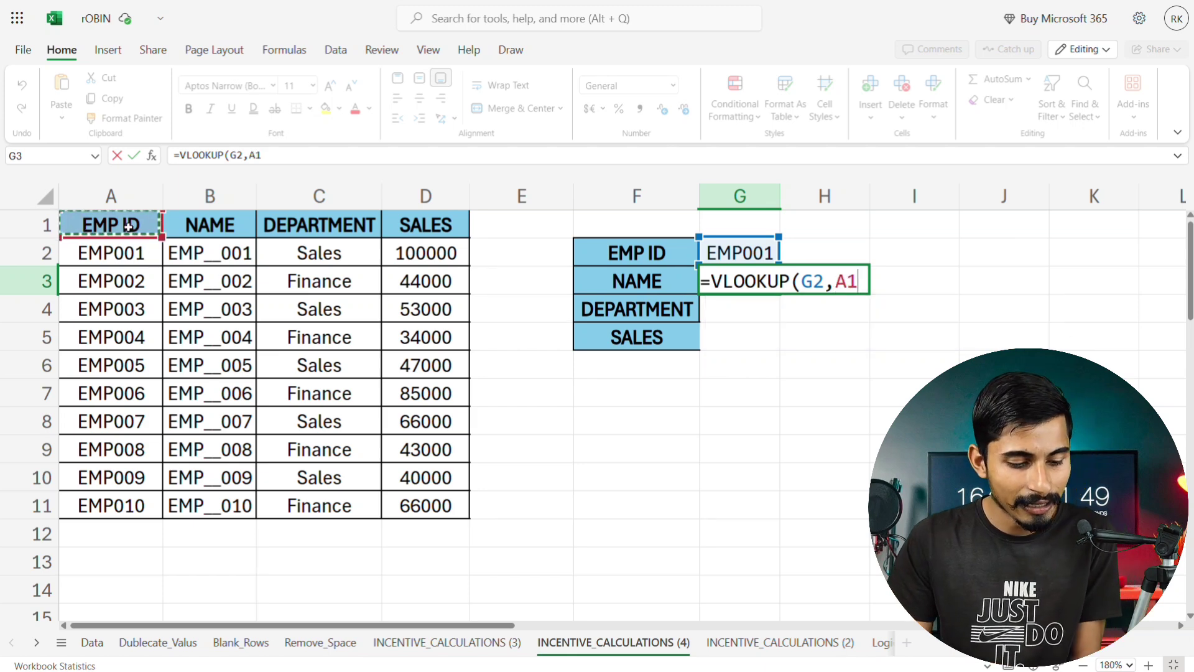
key("ctrl+shift+Right")
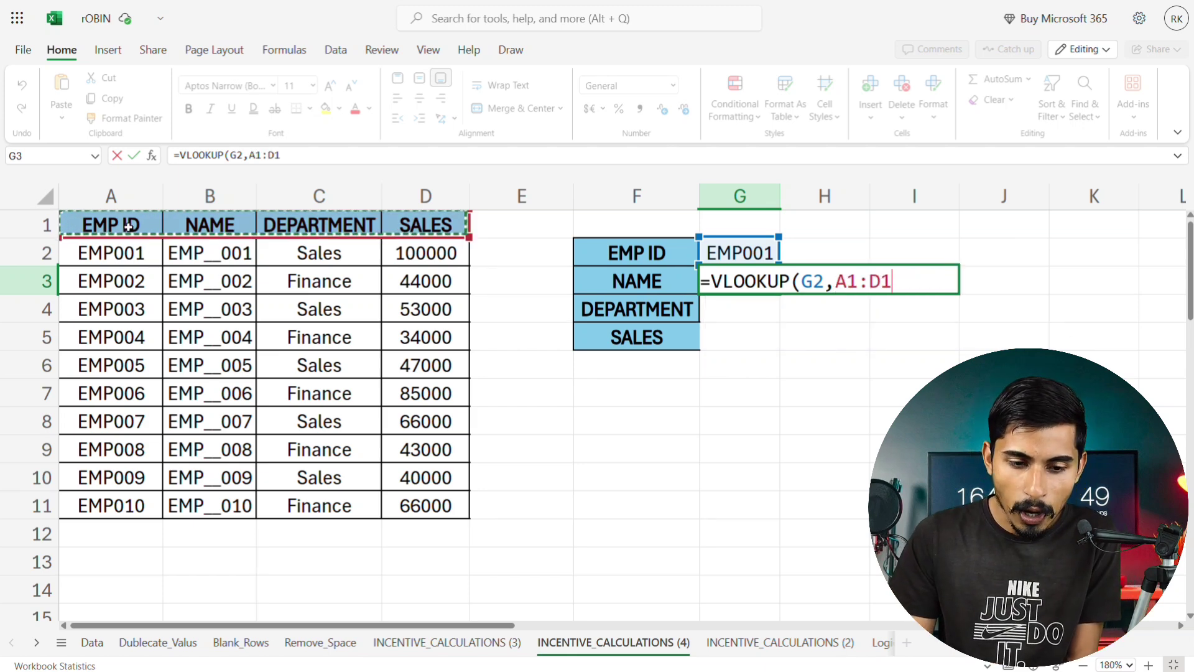
key("ctrl+shift+Down")
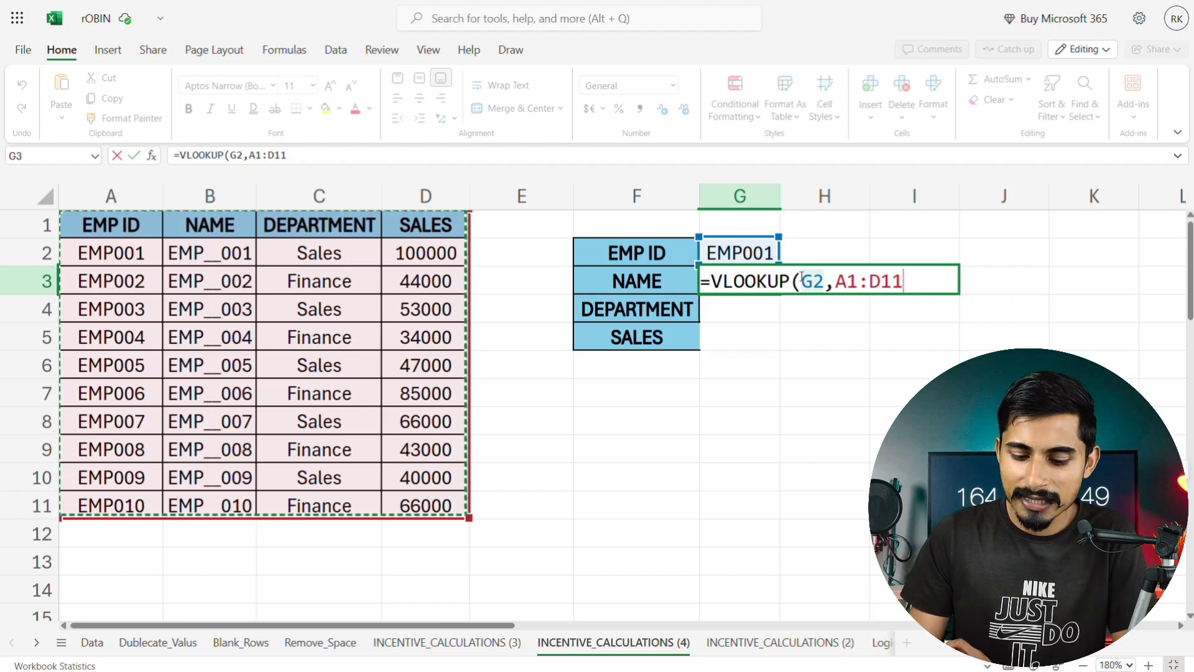
Step: Complete the VLOOKUP formula in G3 with column index 2 and 0 for an exact match
type(",")
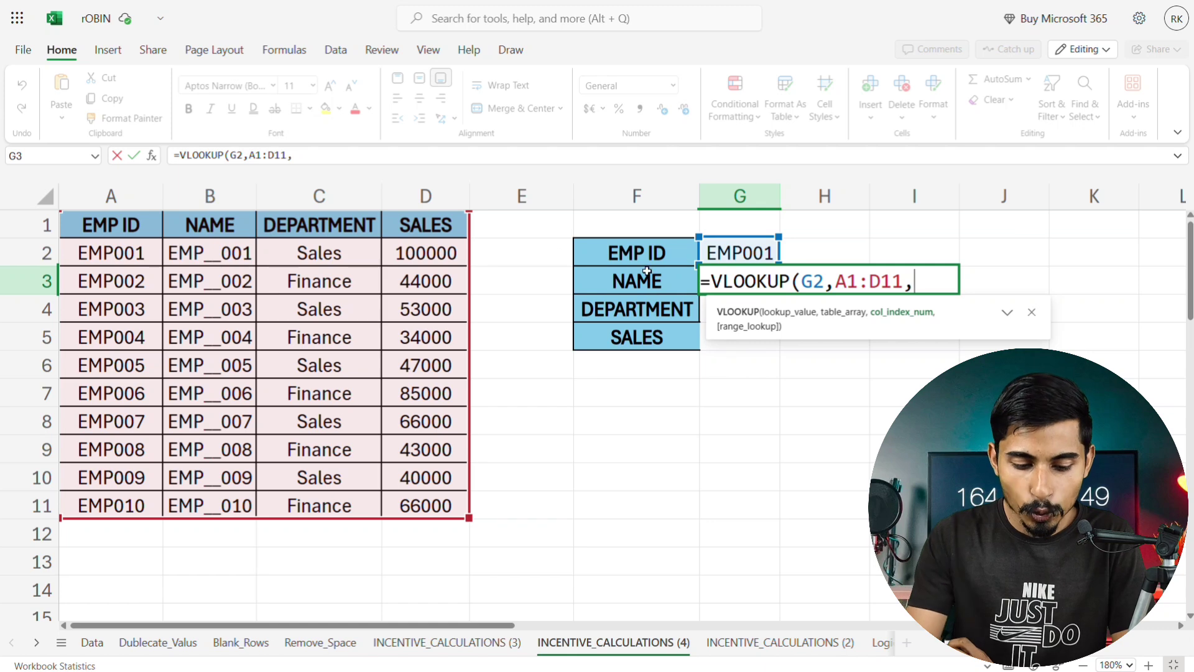
type("2")
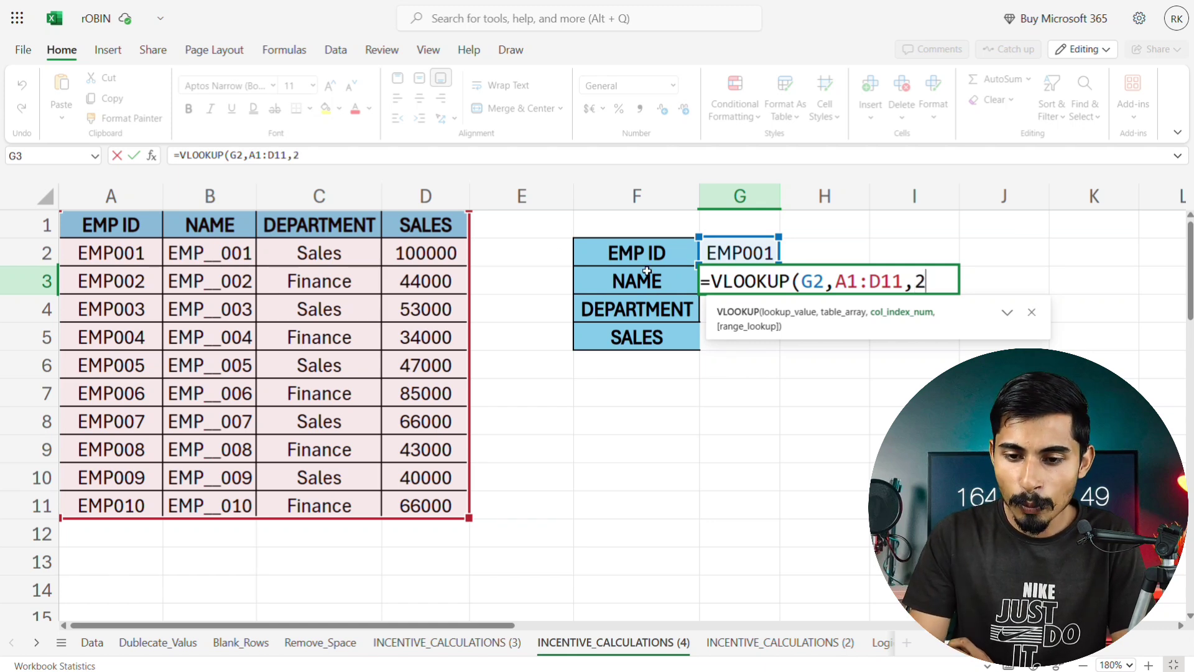
type(",")
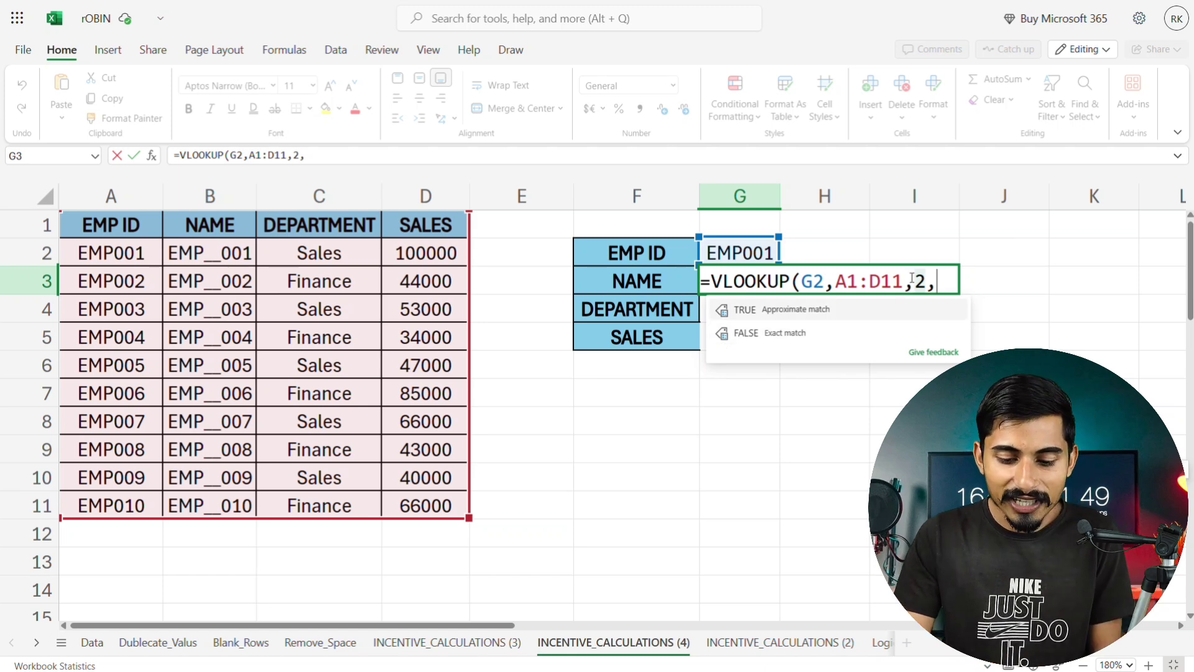
type("0")
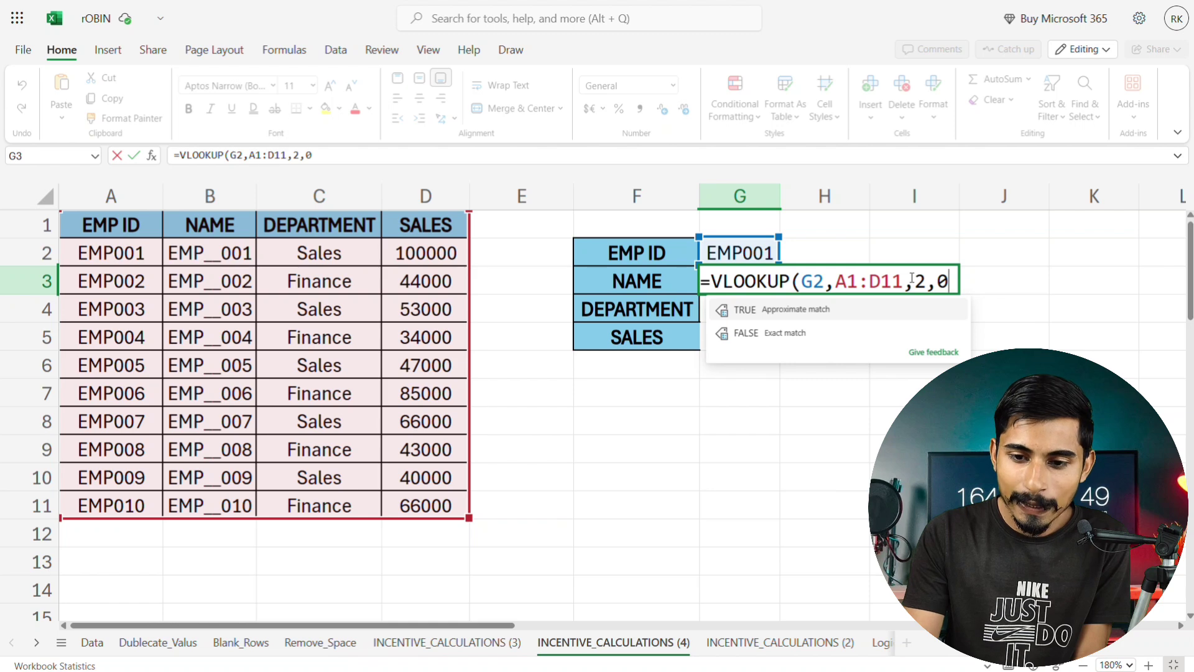
type(")")
key("Return")
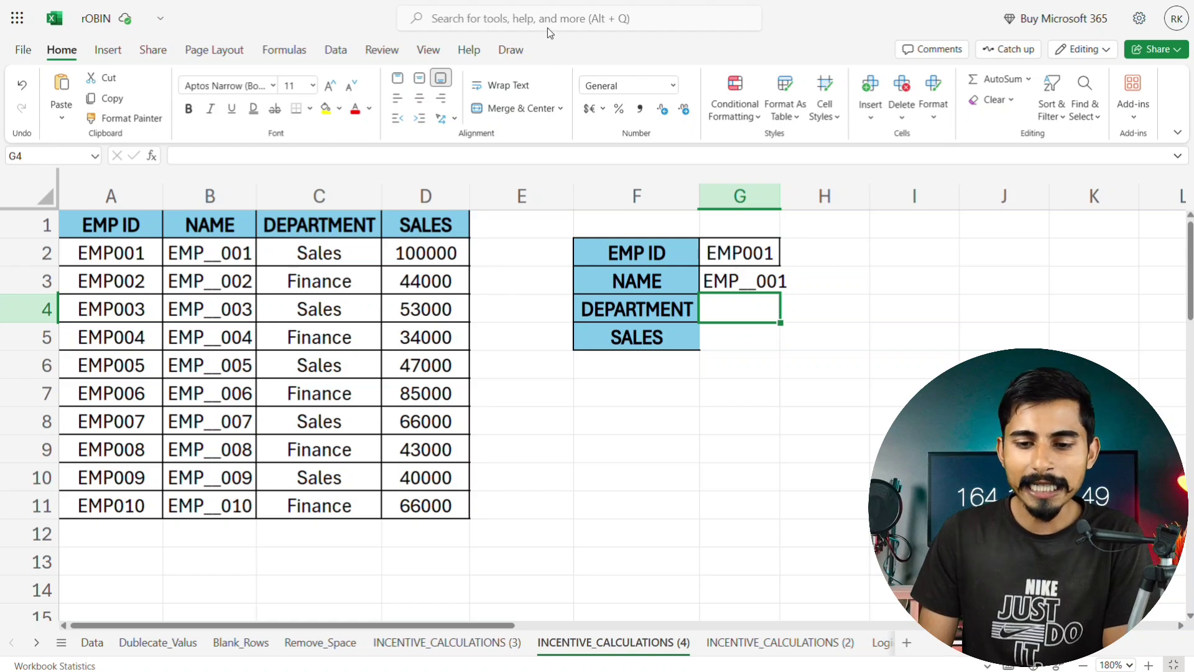
Step: Change the employee ID in G2 to the second employee's ID to test the name lookup
left_click(769, 252)
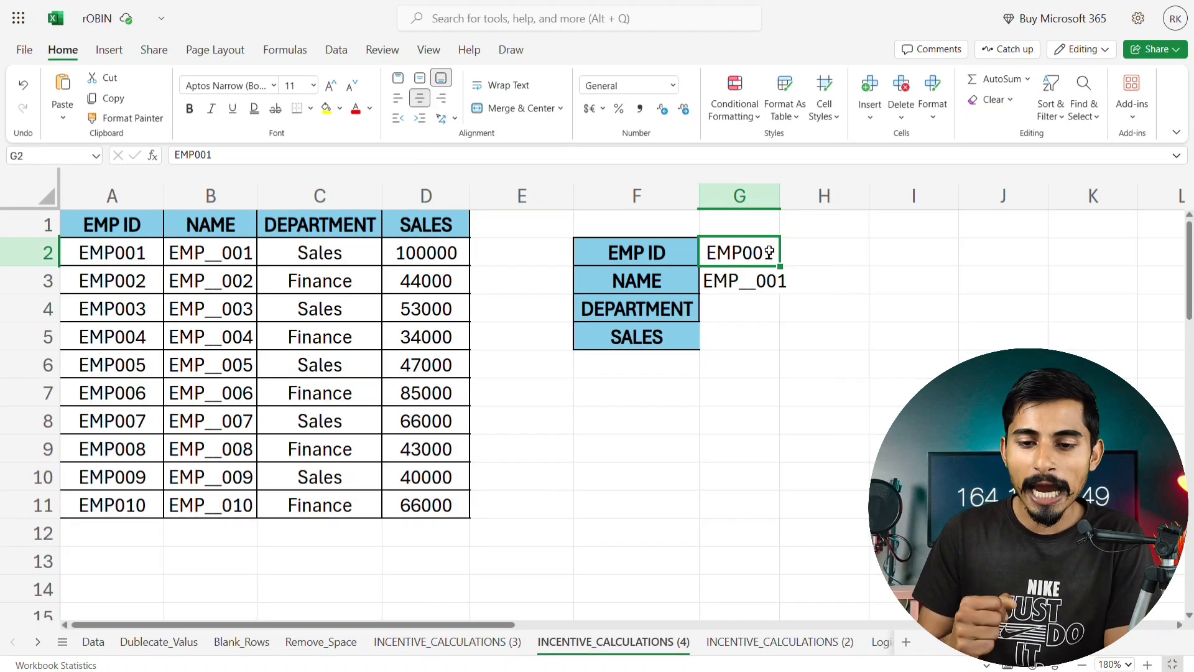
double_click(770, 252)
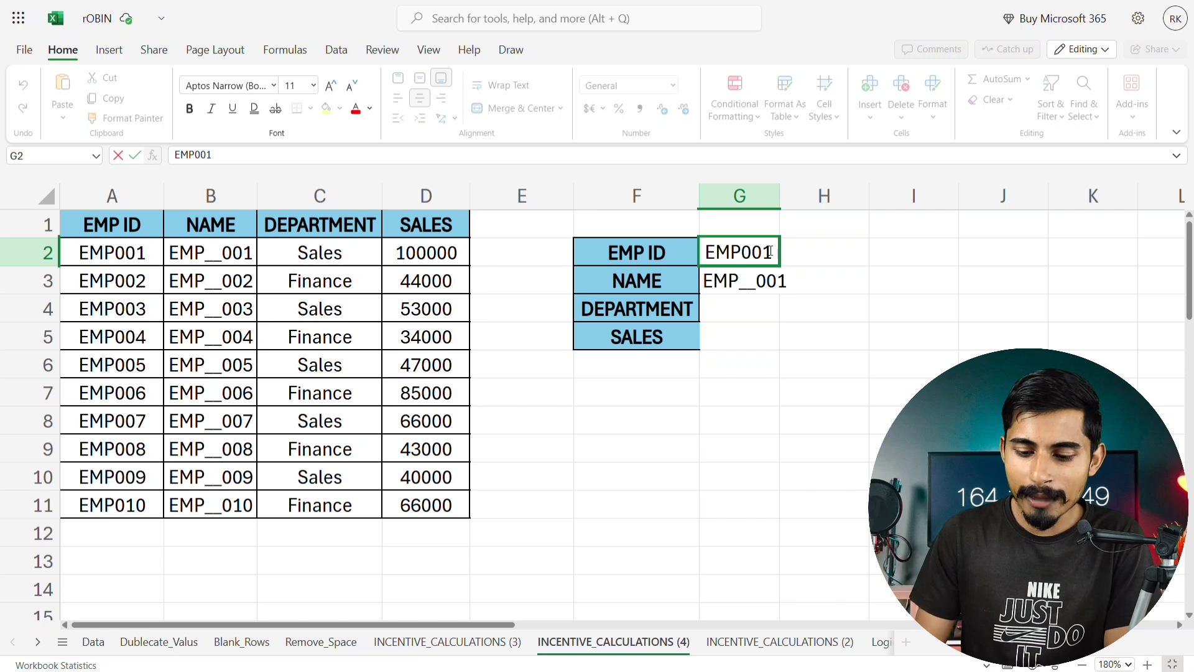
key("BackSpace")
type("2")
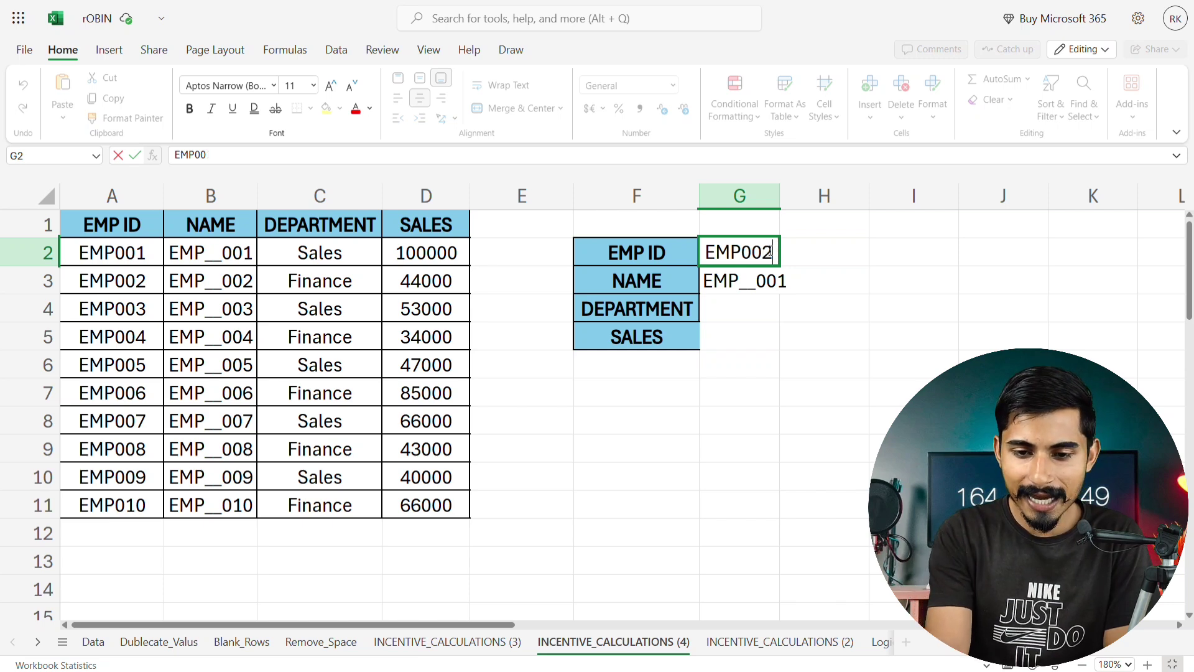
key("Return")
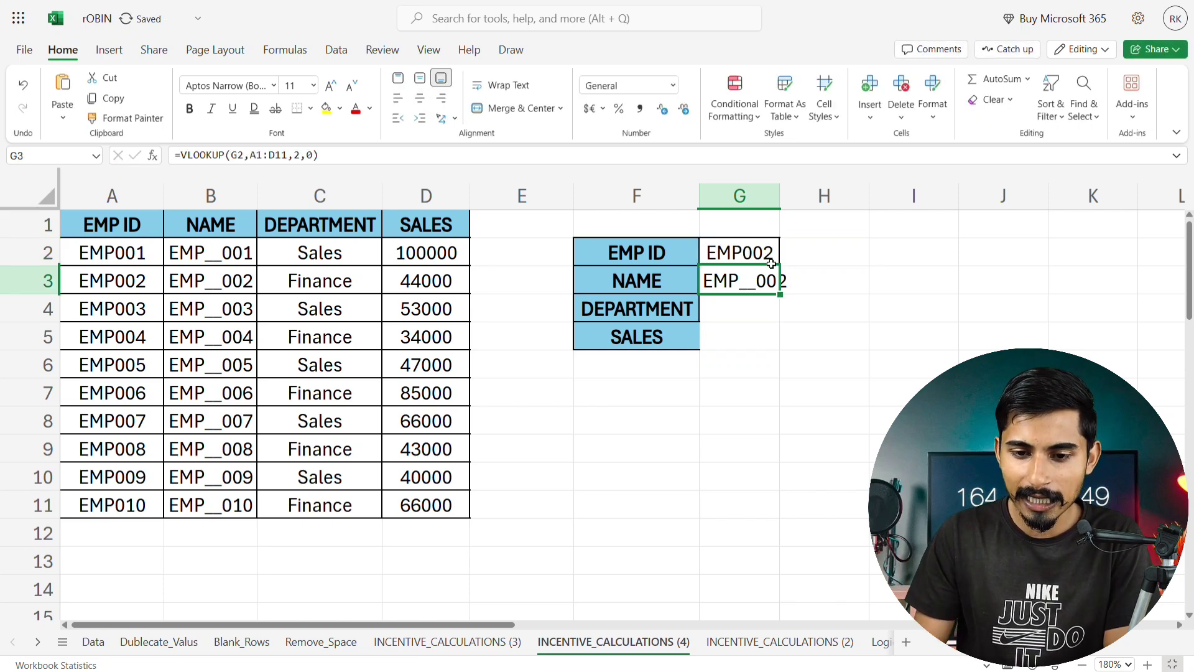
left_click(742, 306)
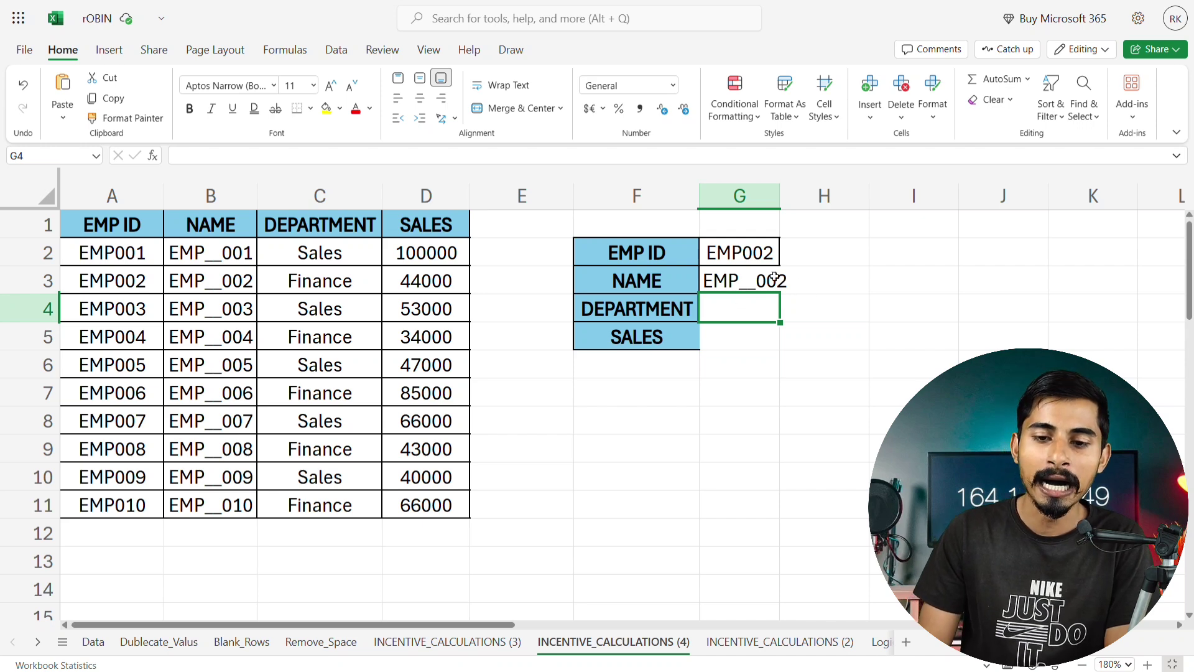
Step: Add list data validation to G2 with the employee IDs in =$A$2:$A$11 as the source
left_click(759, 258)
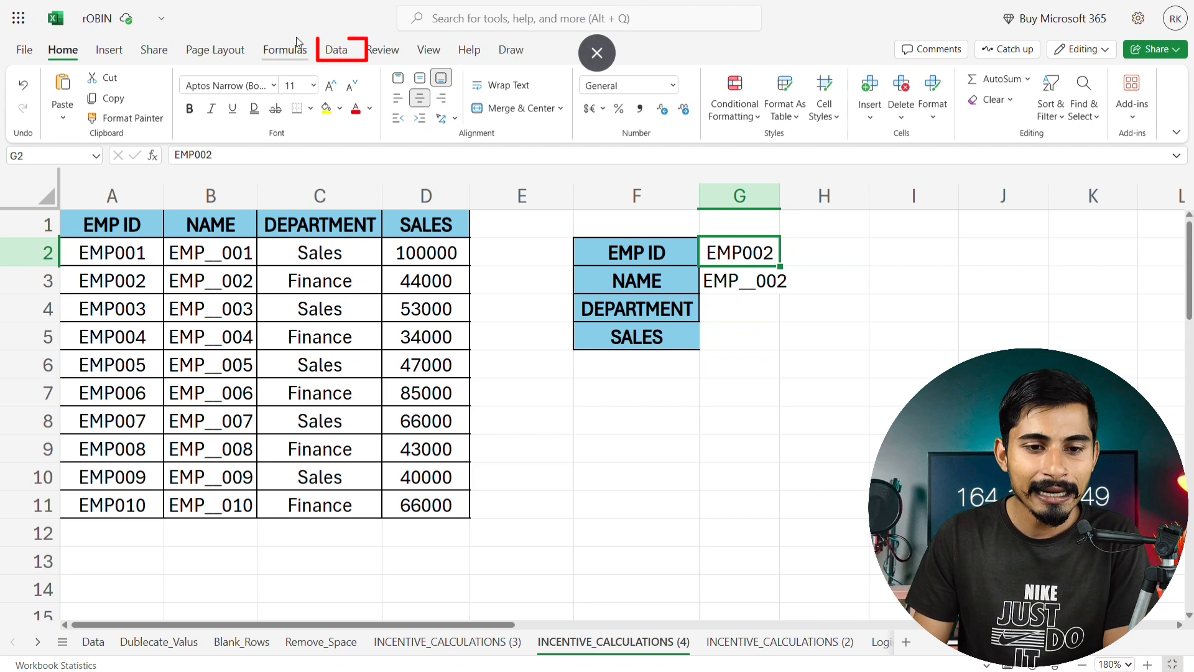
left_click(334, 51)
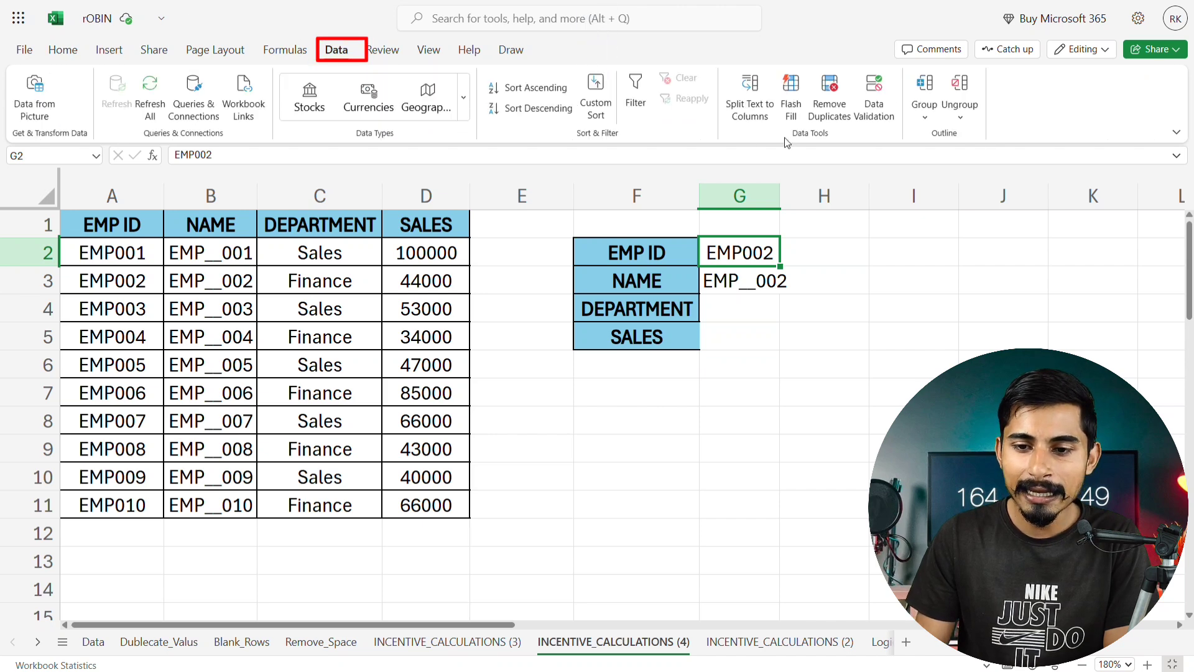
left_click(871, 109)
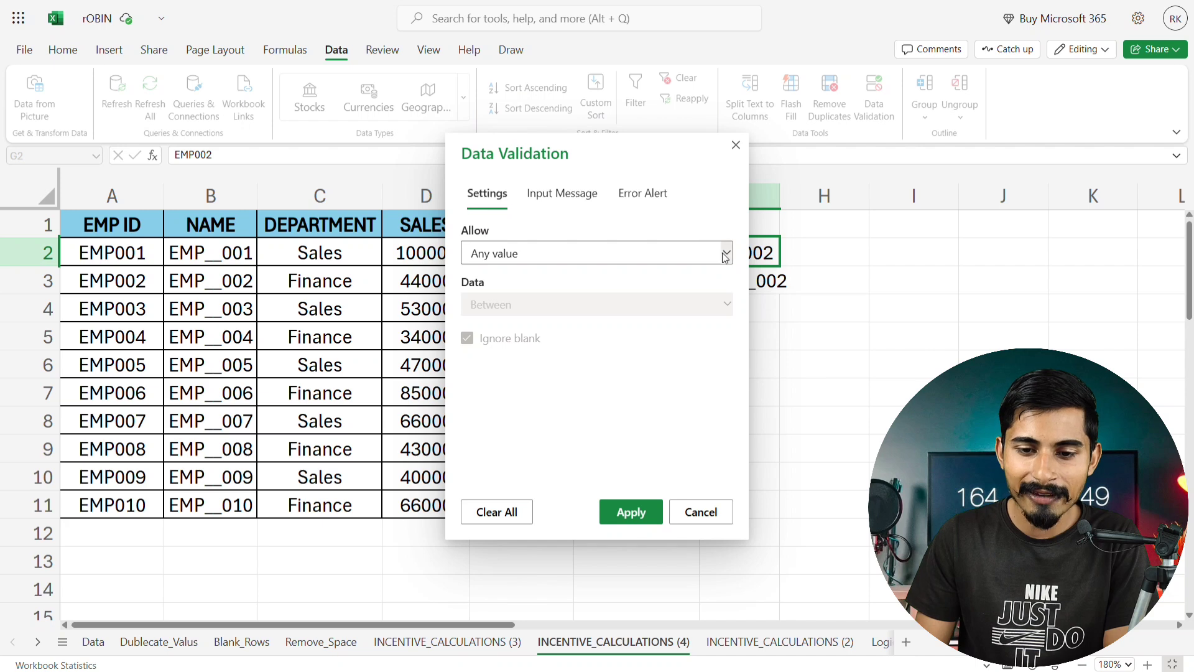
left_click(725, 257)
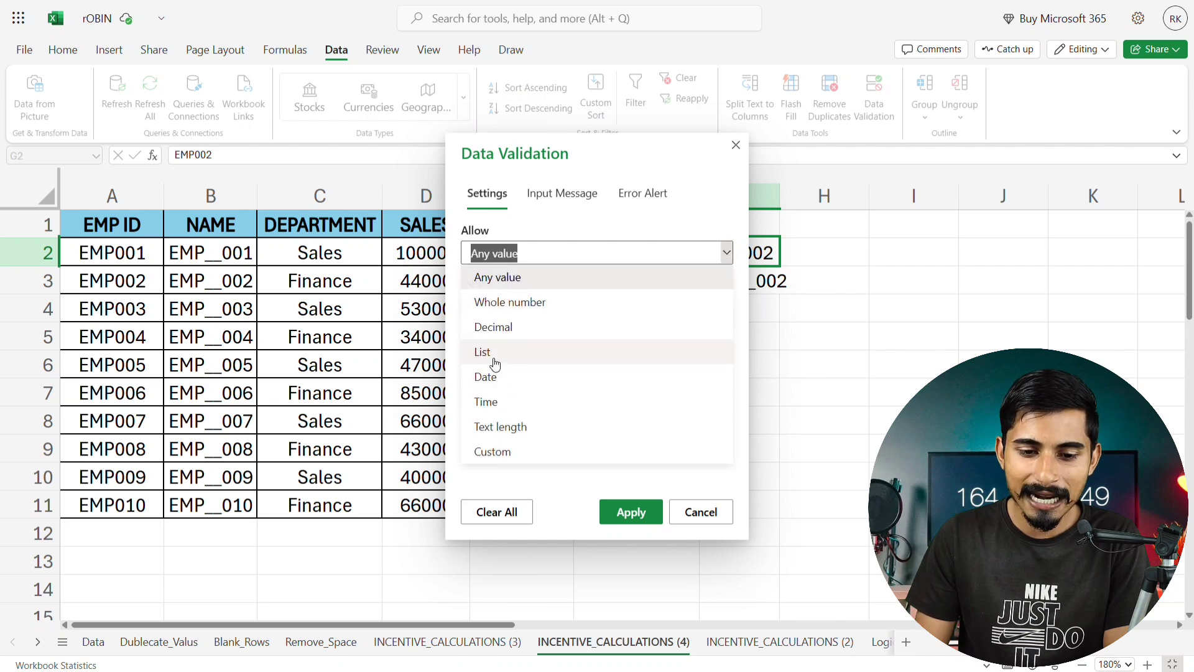
left_click(489, 354)
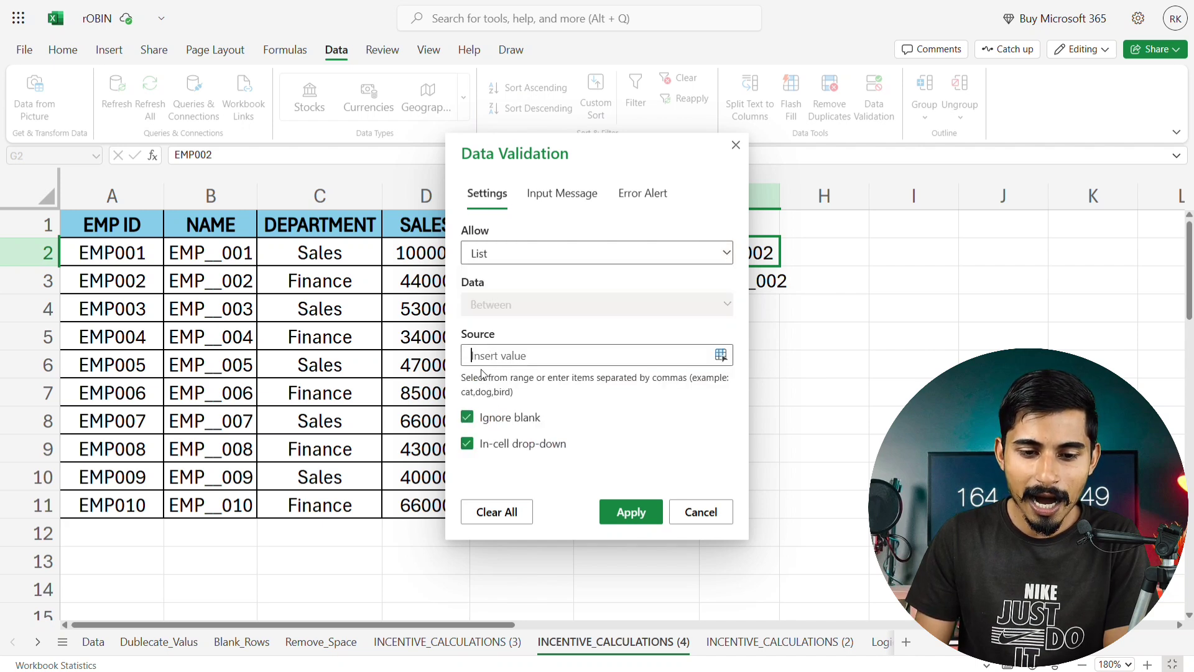
left_click(109, 252)
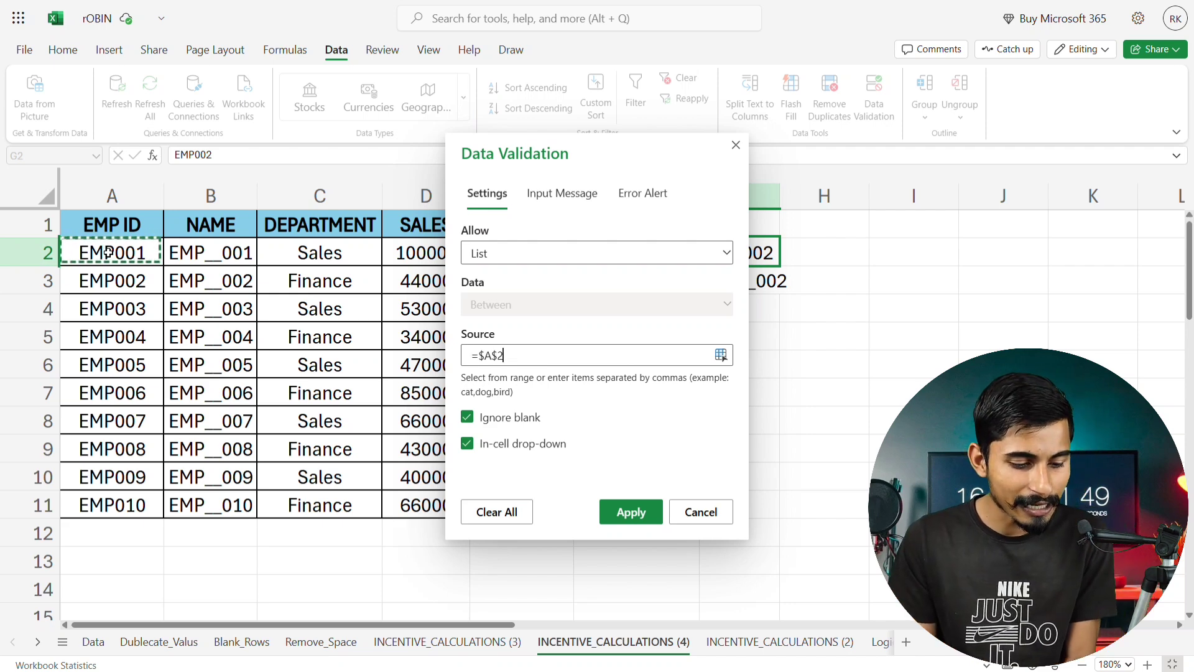
left_click_drag(108, 252, 112, 505)
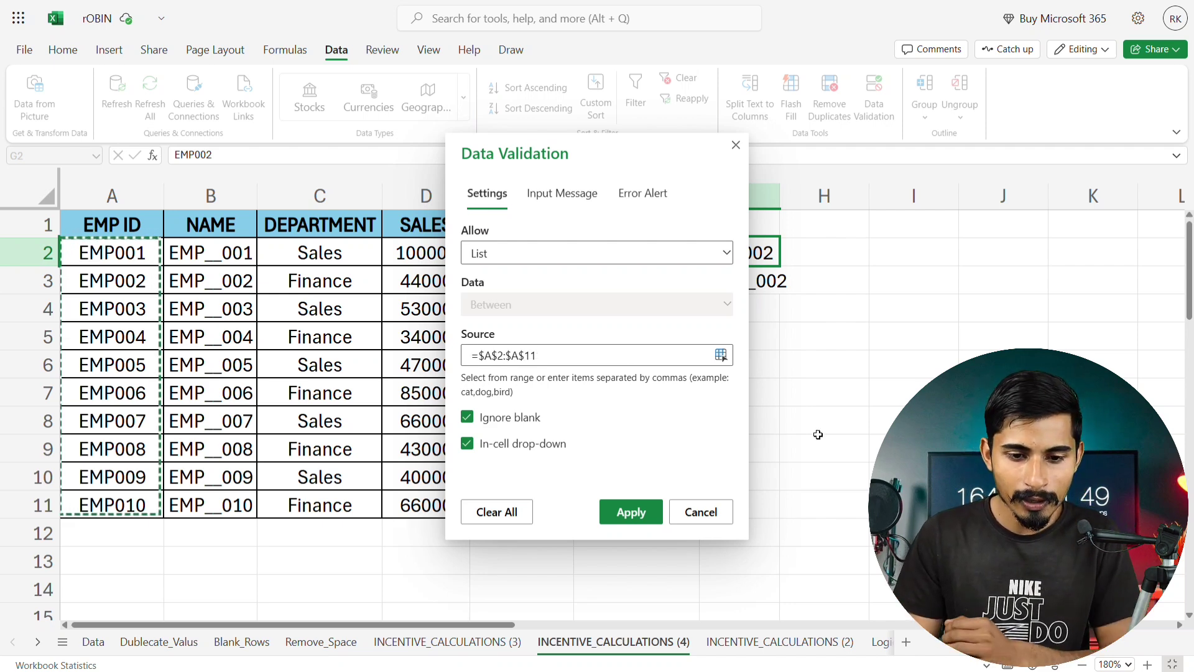
left_click(643, 511)
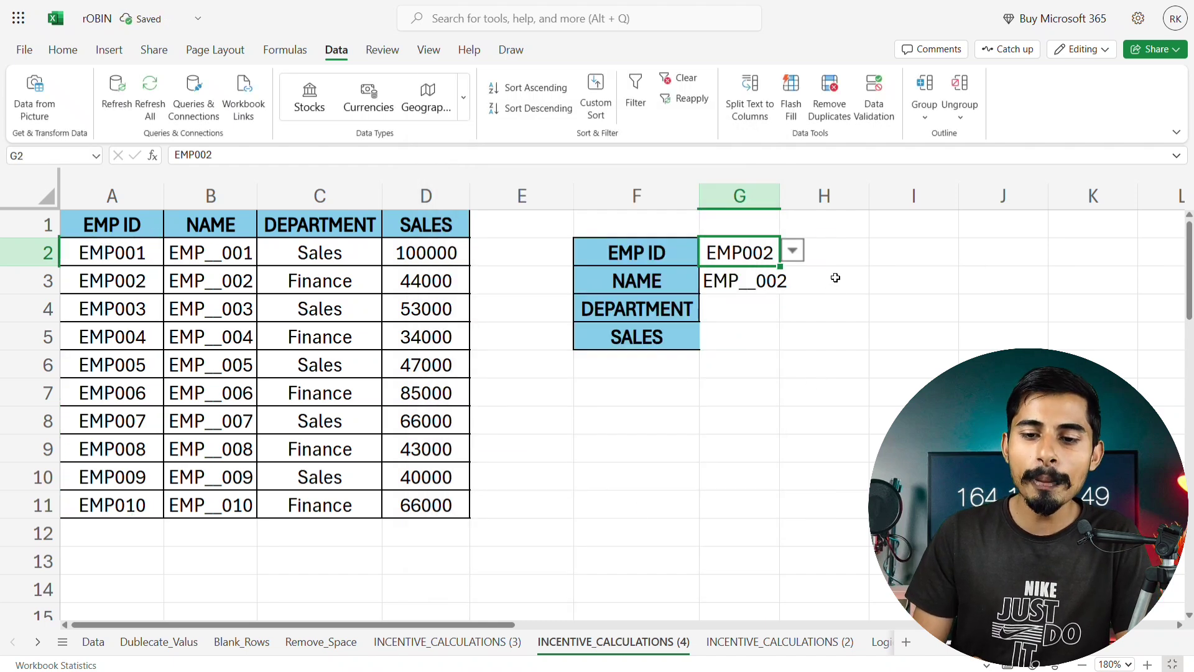
Step: Test the drop-down in G2 by choosing the fifth and then the seventh employee's ID
left_click(792, 252)
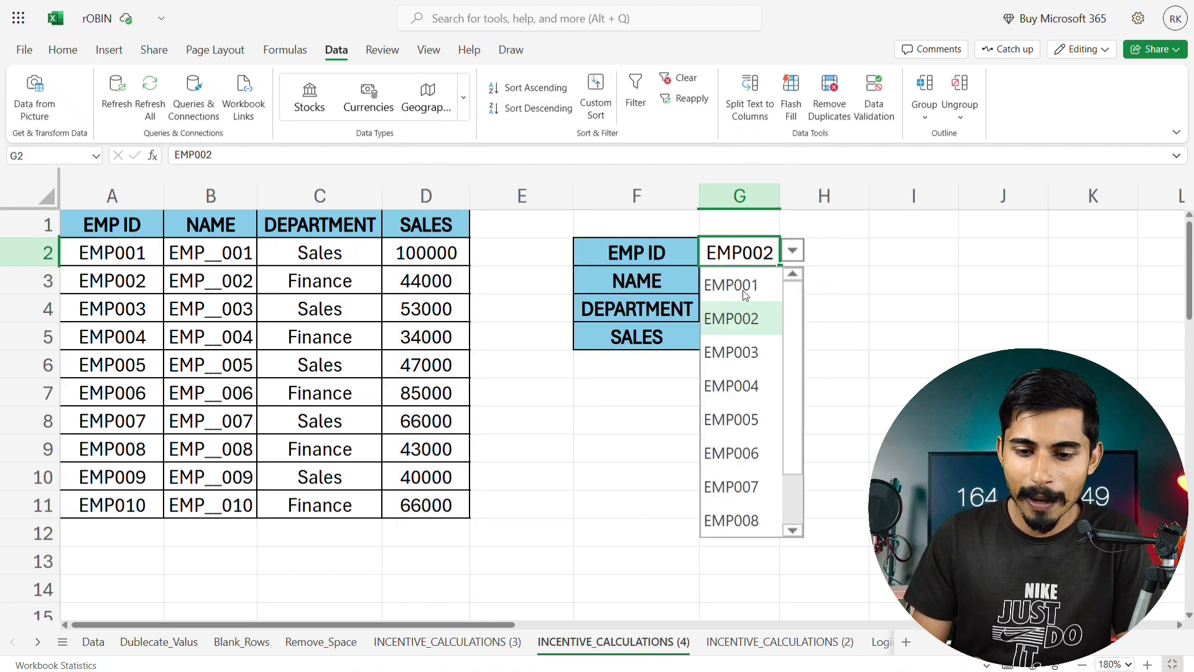
left_click(744, 420)
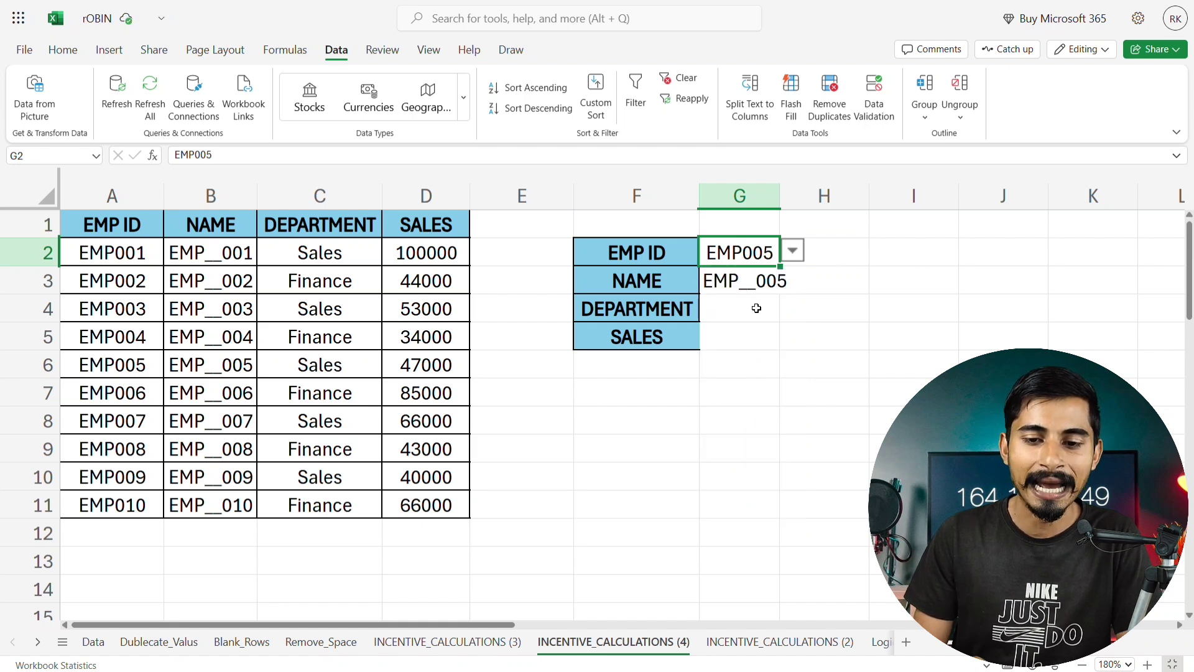
left_click(794, 252)
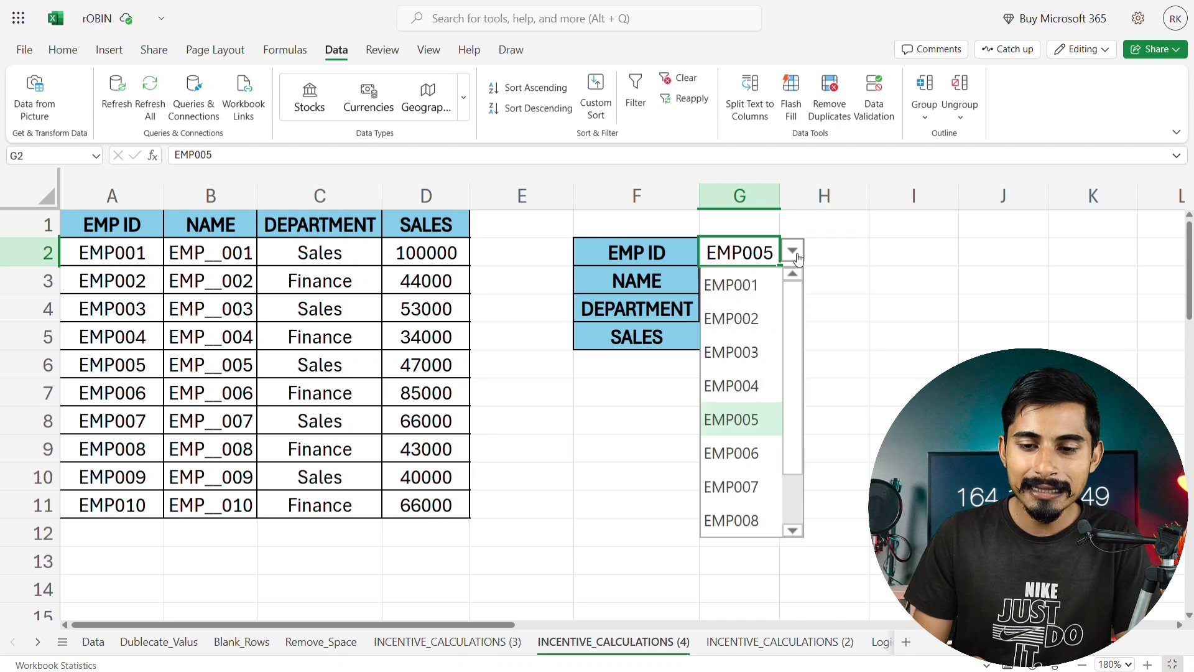
left_click(754, 486)
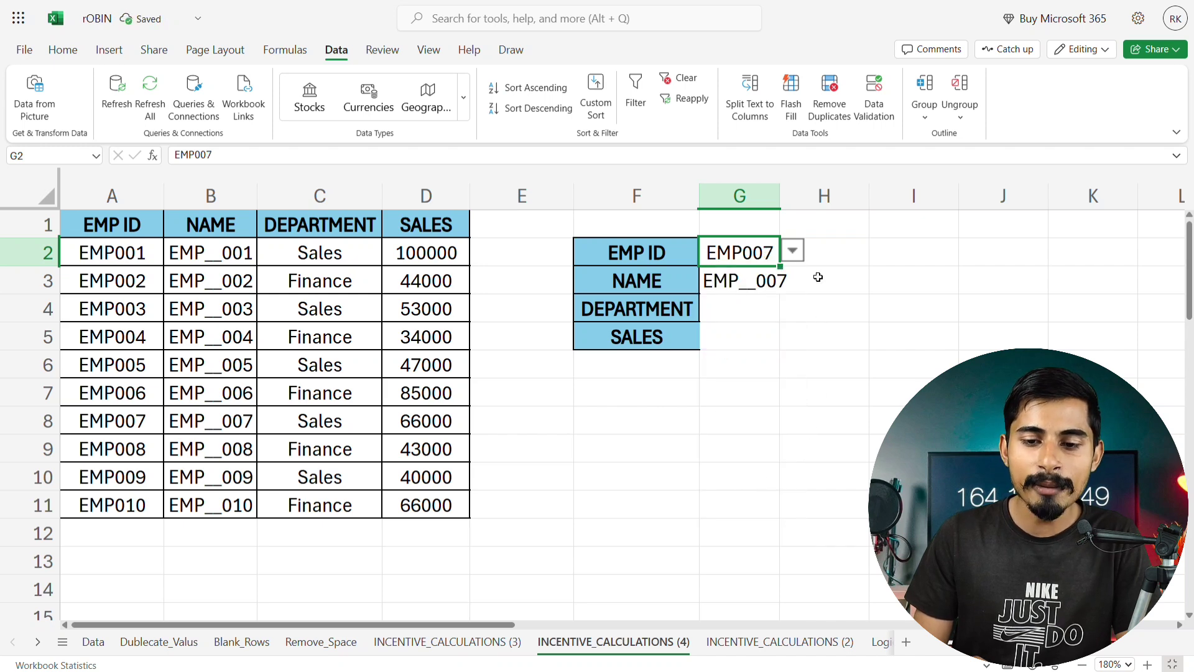
Step: Try to fill the VLOOKUP formula from G3 down to G4 and G5 with its relative references
left_click(773, 284)
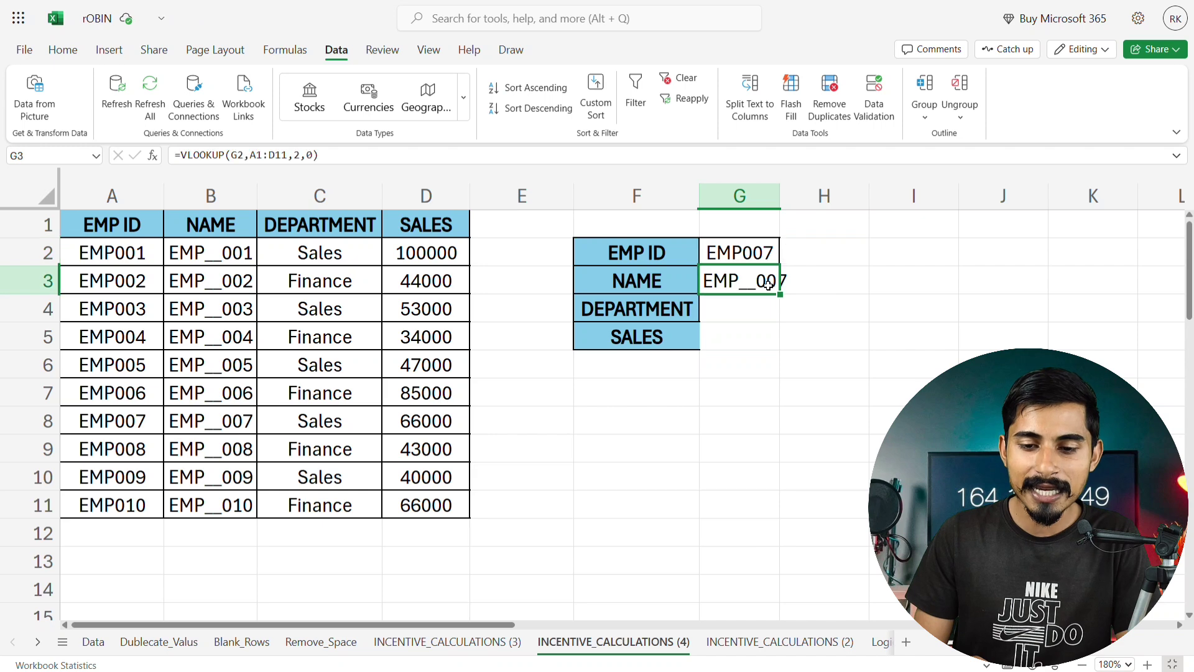
left_click_drag(779, 297, 782, 333)
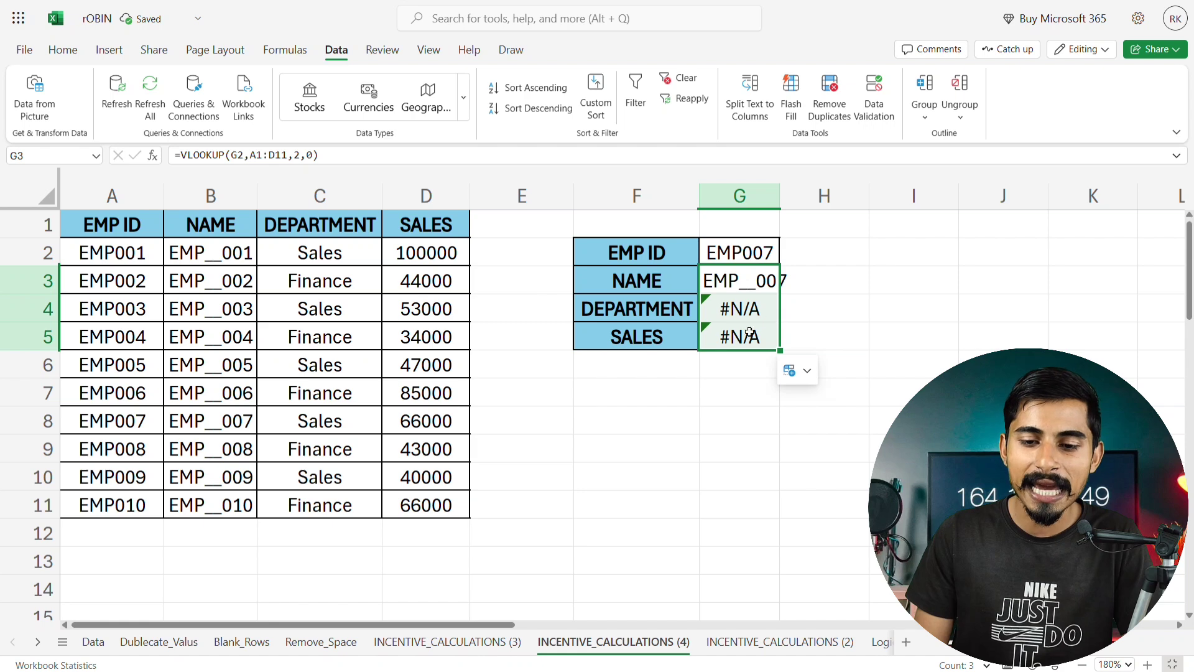
left_click(795, 315)
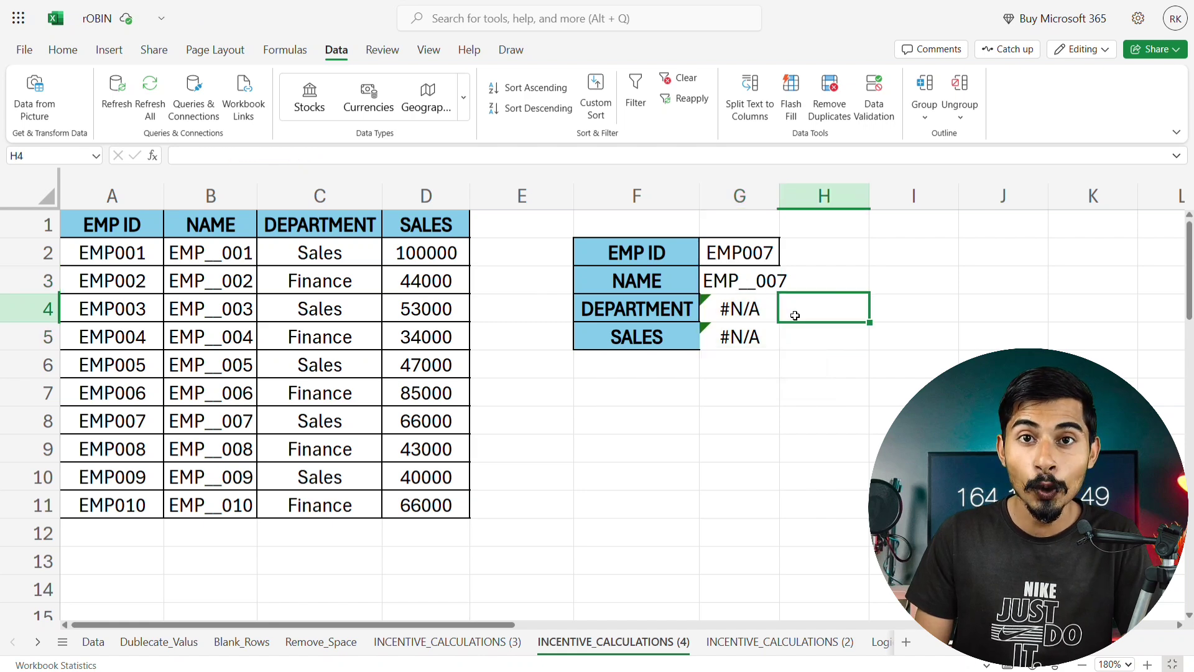
Step: Compare the lookup value and table array references in the VLOOKUP formulas in G3, G4 and G5
key("Left")
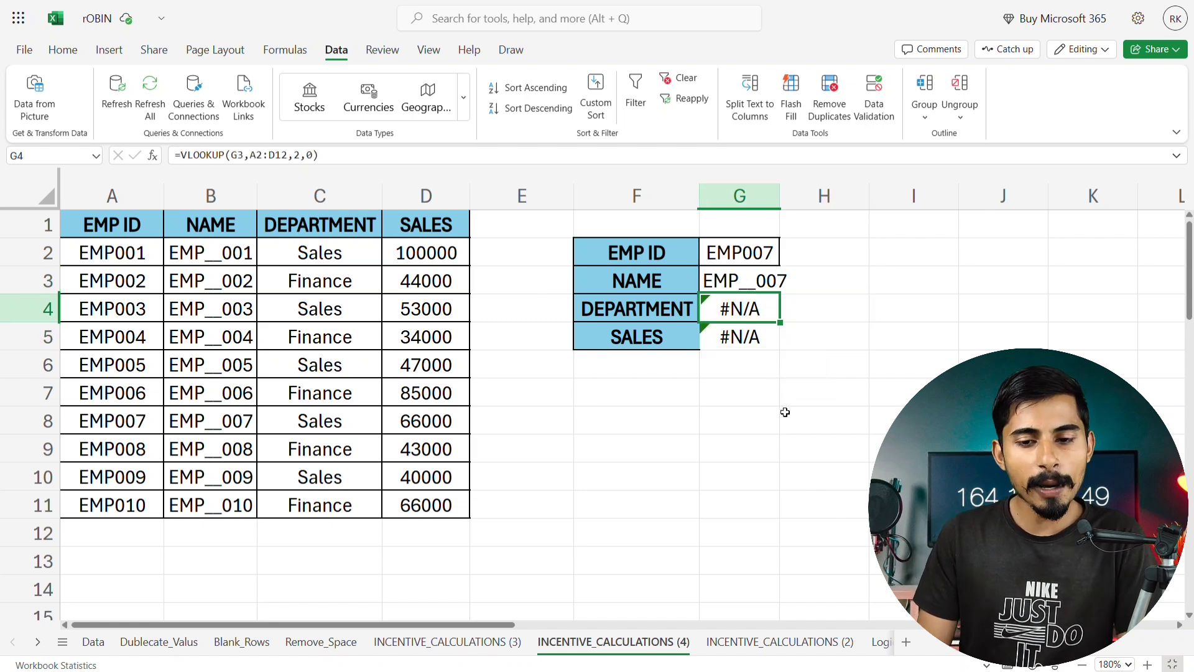
double_click(753, 309)
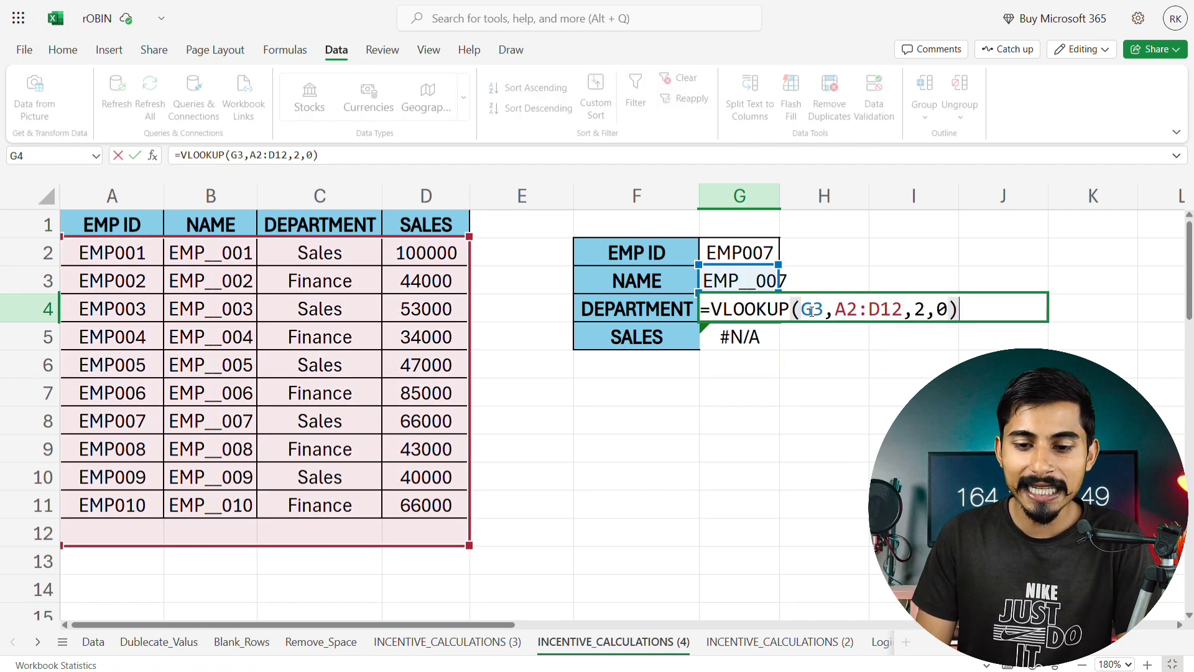
left_click(738, 279)
double_click(739, 280)
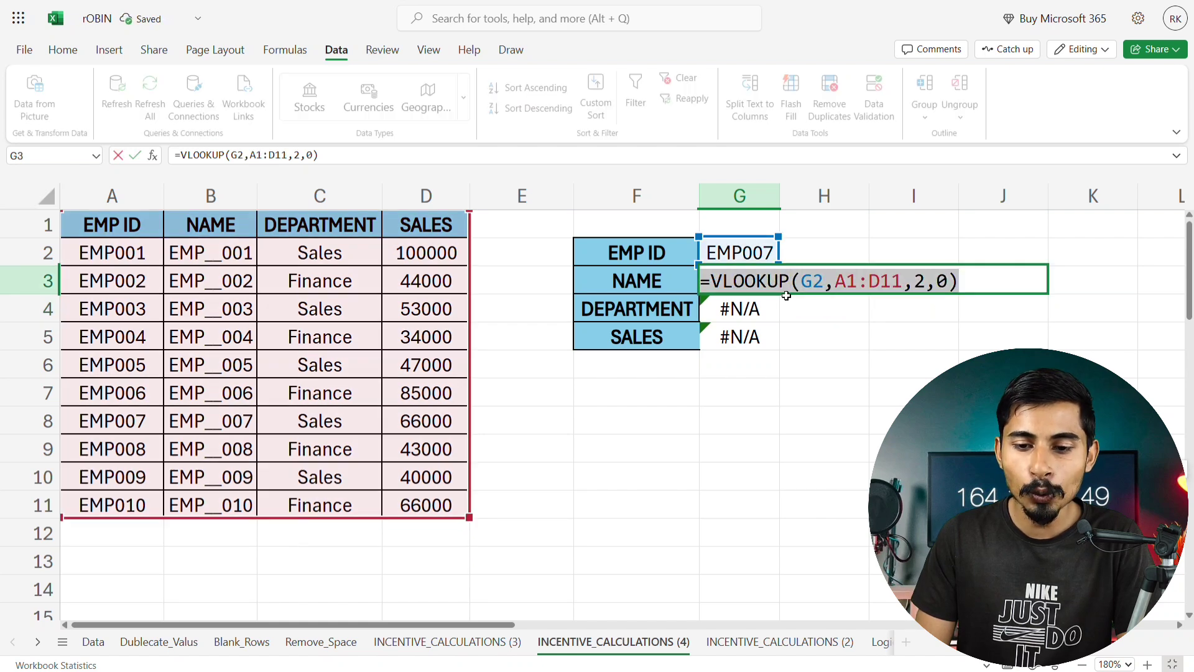
left_click(745, 339)
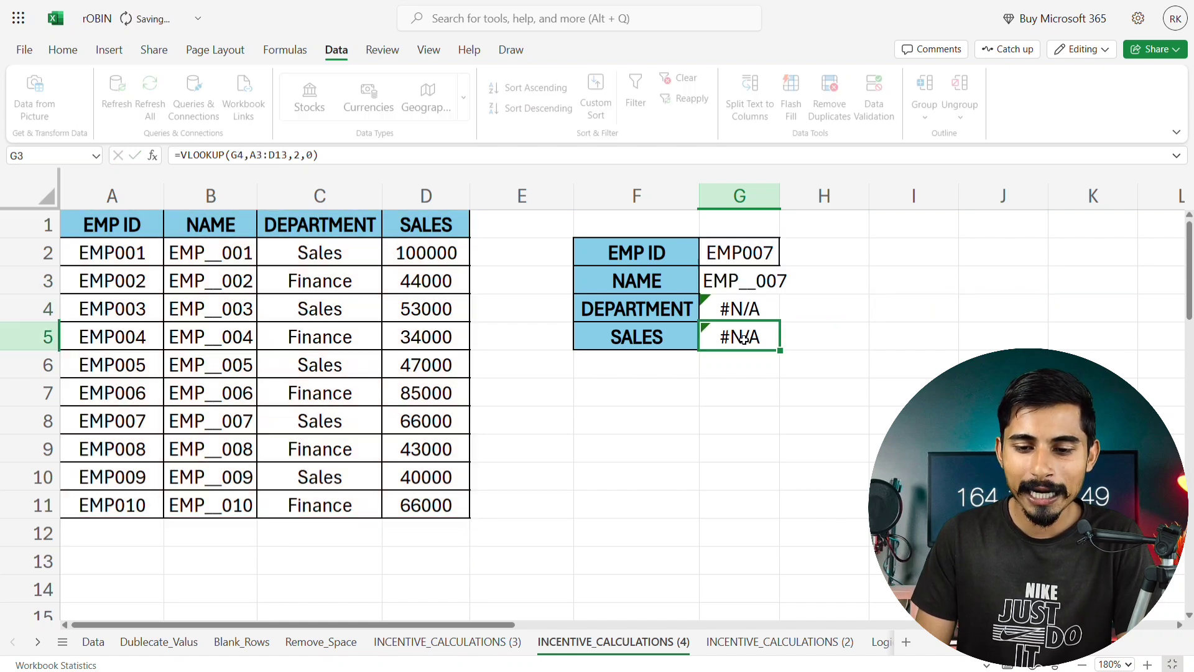
double_click(746, 340)
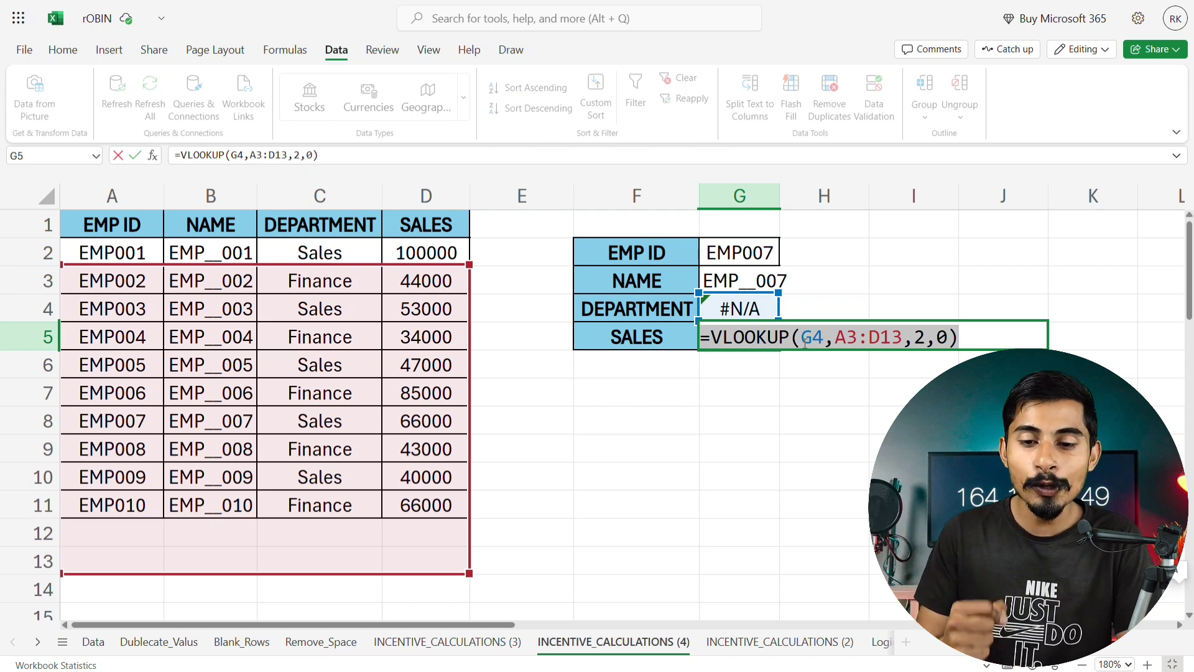
double_click(749, 308)
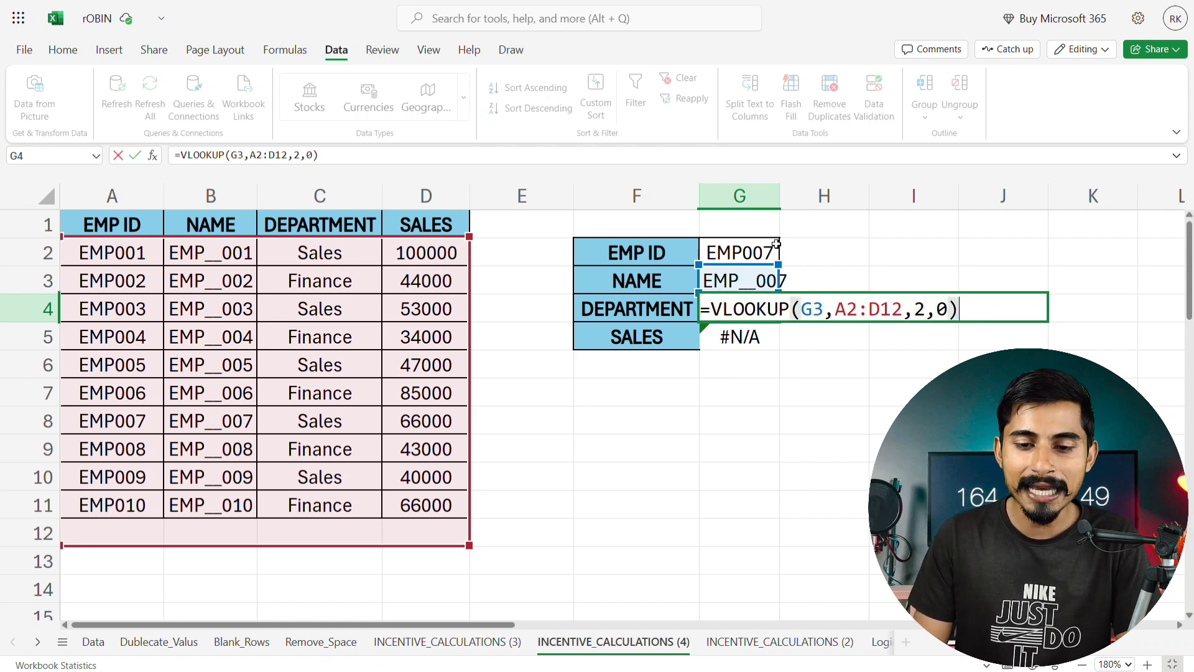
Step: Make the lookup value in the G3 VLOOKUP formula an absolute reference, $G$2
left_click(746, 277)
key("F2")
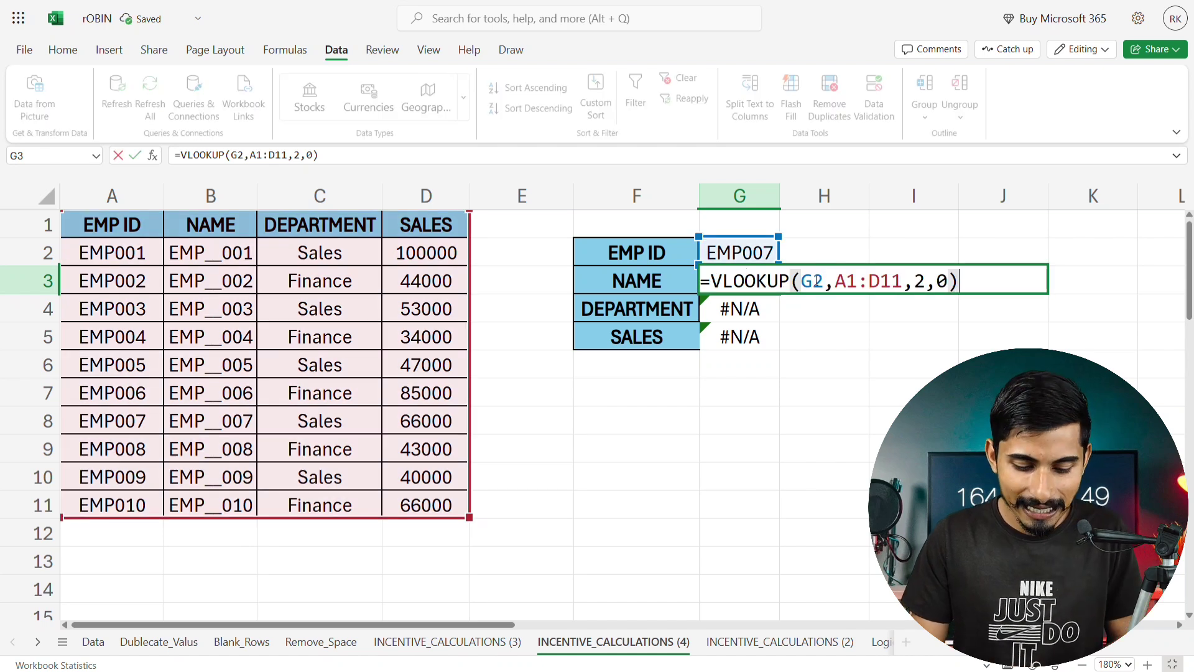
left_click(805, 281)
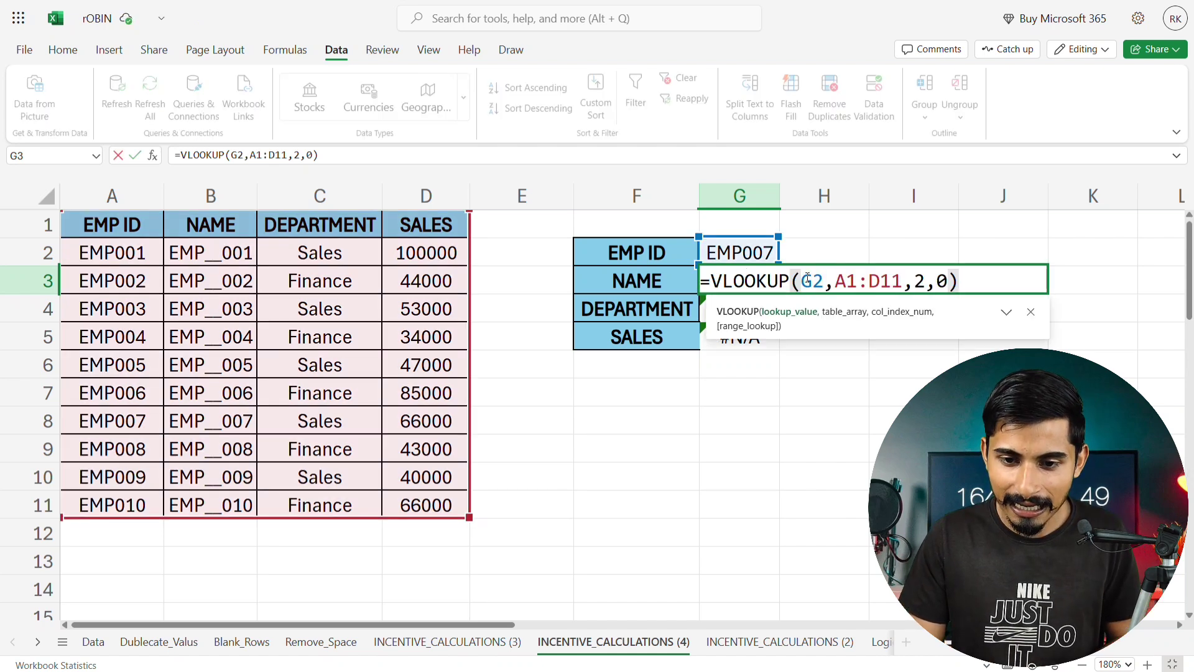
left_click_drag(807, 281, 819, 278)
key("F4")
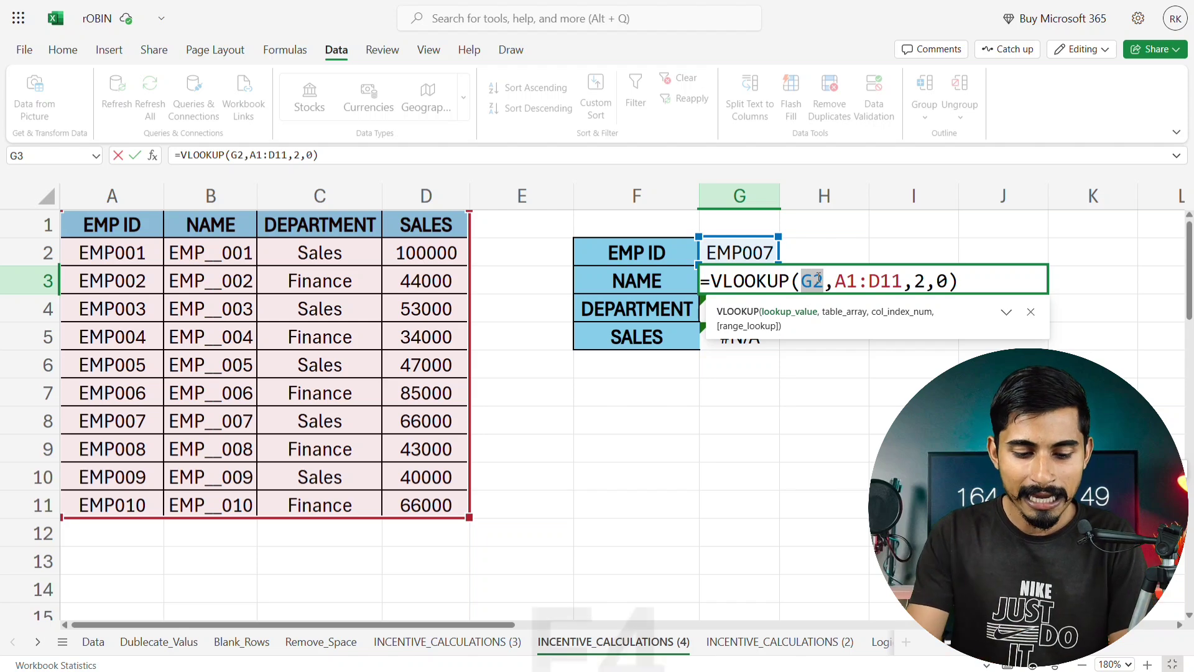
key("F4")
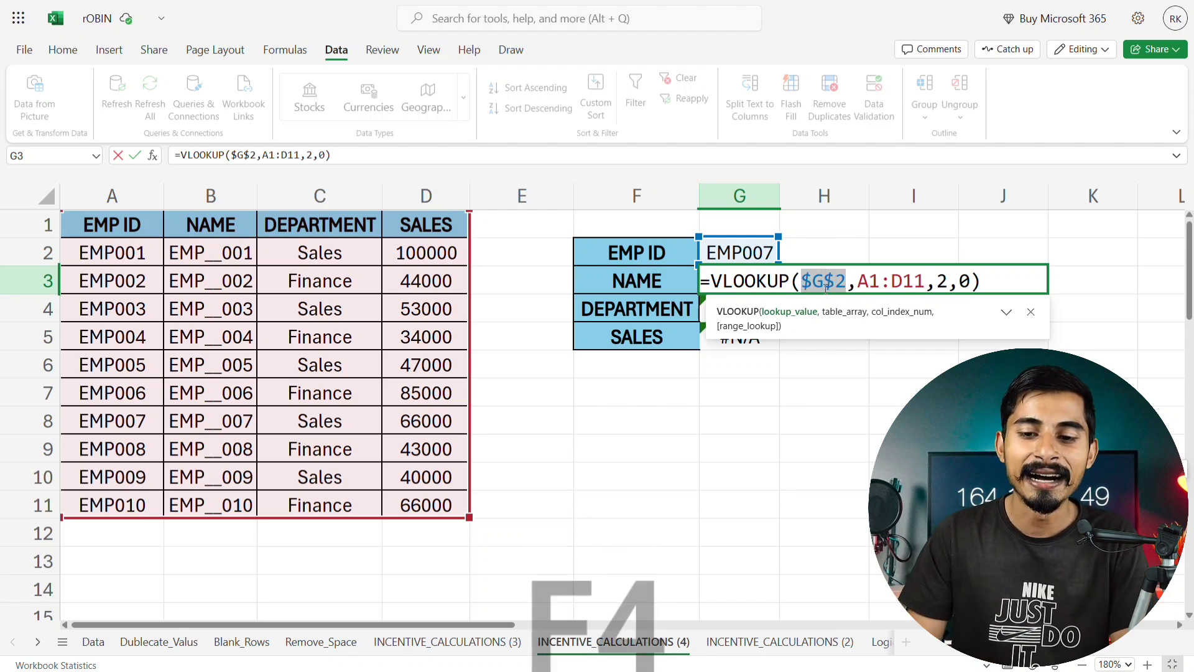
Step: Make the table array in the G3 formula absolute as $A$1:$D$11 and commit the formula
left_click(865, 282)
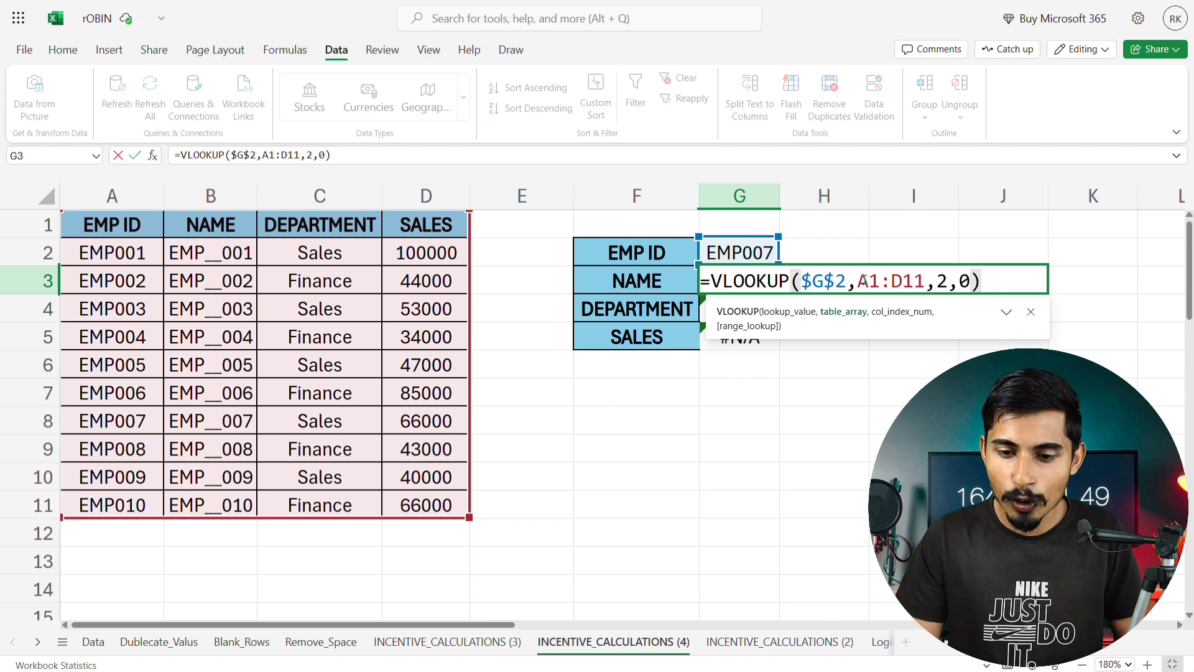
double_click(865, 280)
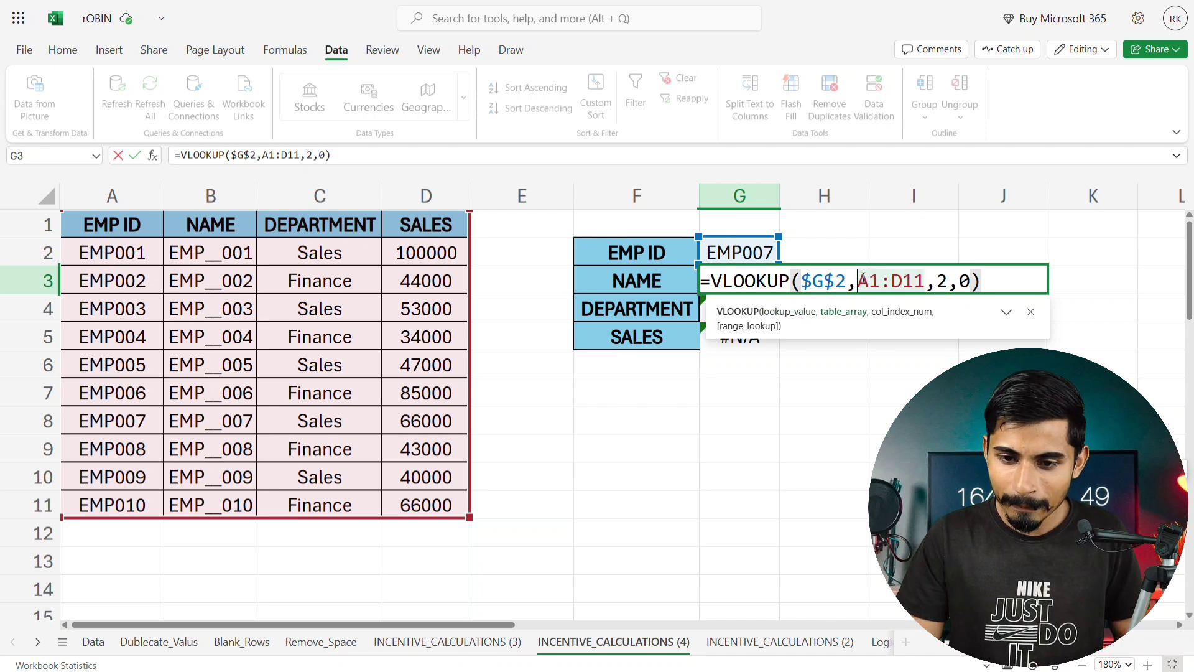
left_click_drag(859, 281, 925, 278)
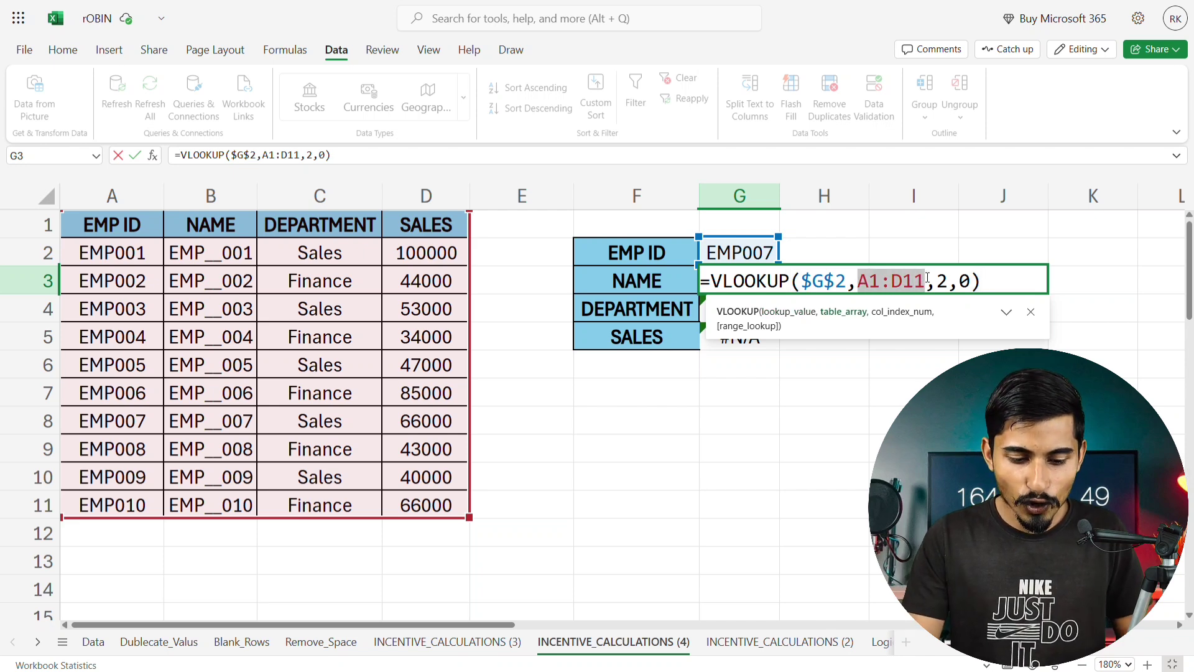
key("F4")
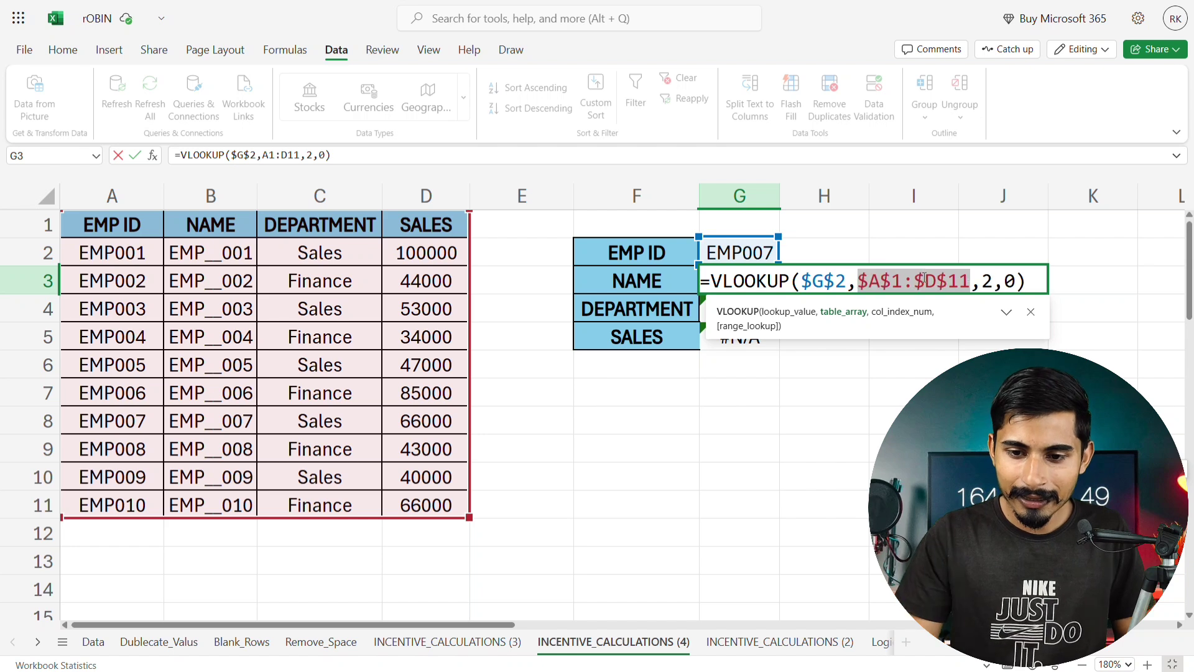
left_click(1043, 267)
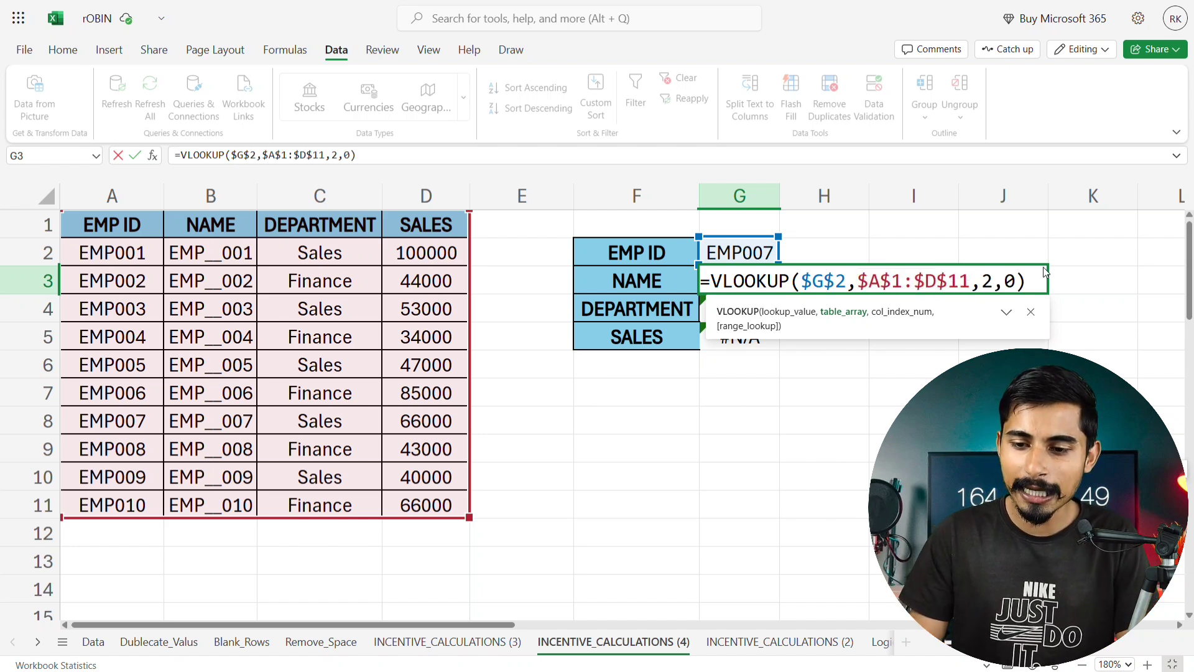
key("Return")
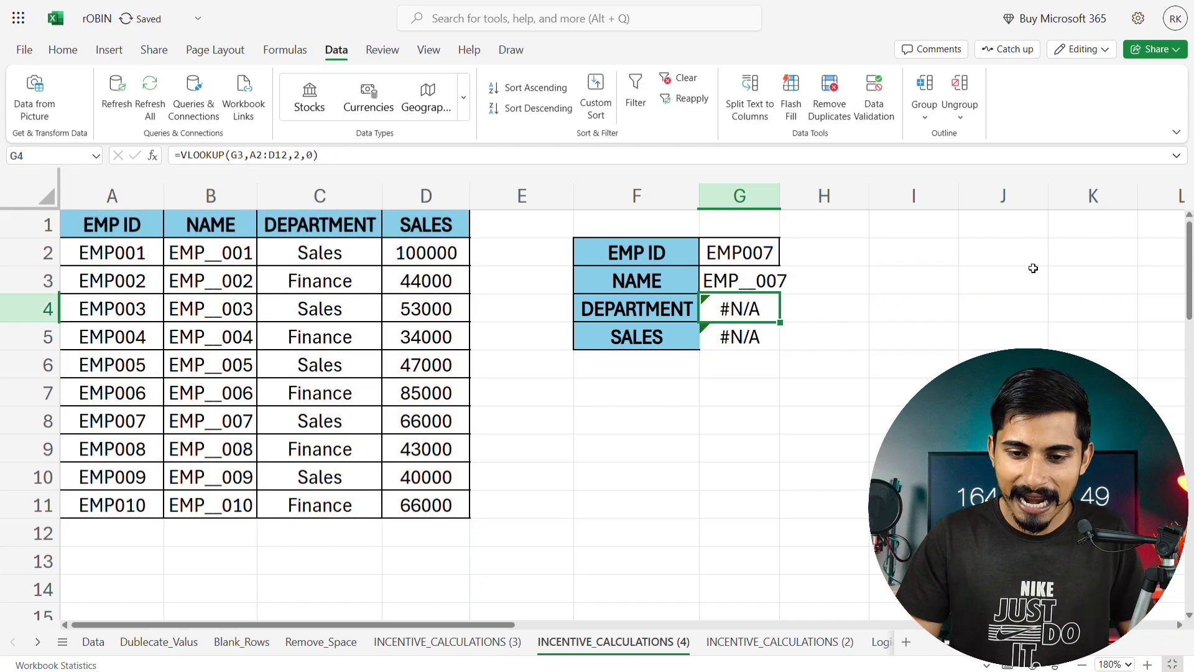
Step: Fill the VLOOKUP formula with absolute references from G3 down to G5
left_click(778, 284)
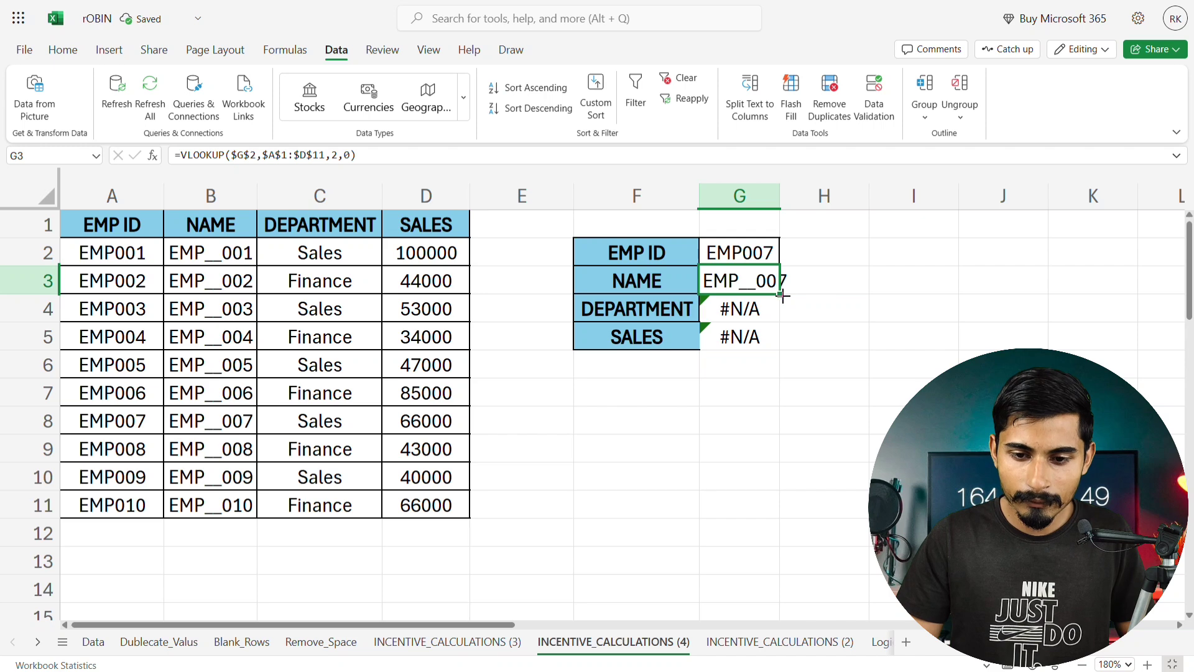
left_click_drag(778, 294, 780, 335)
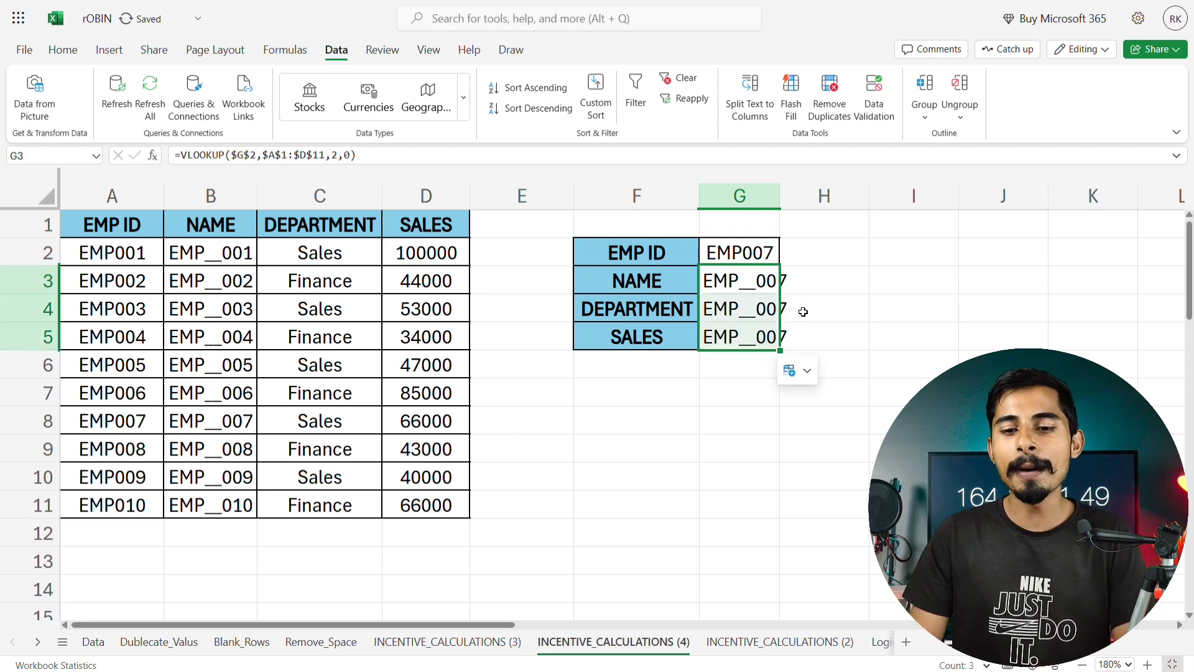
left_click(807, 305)
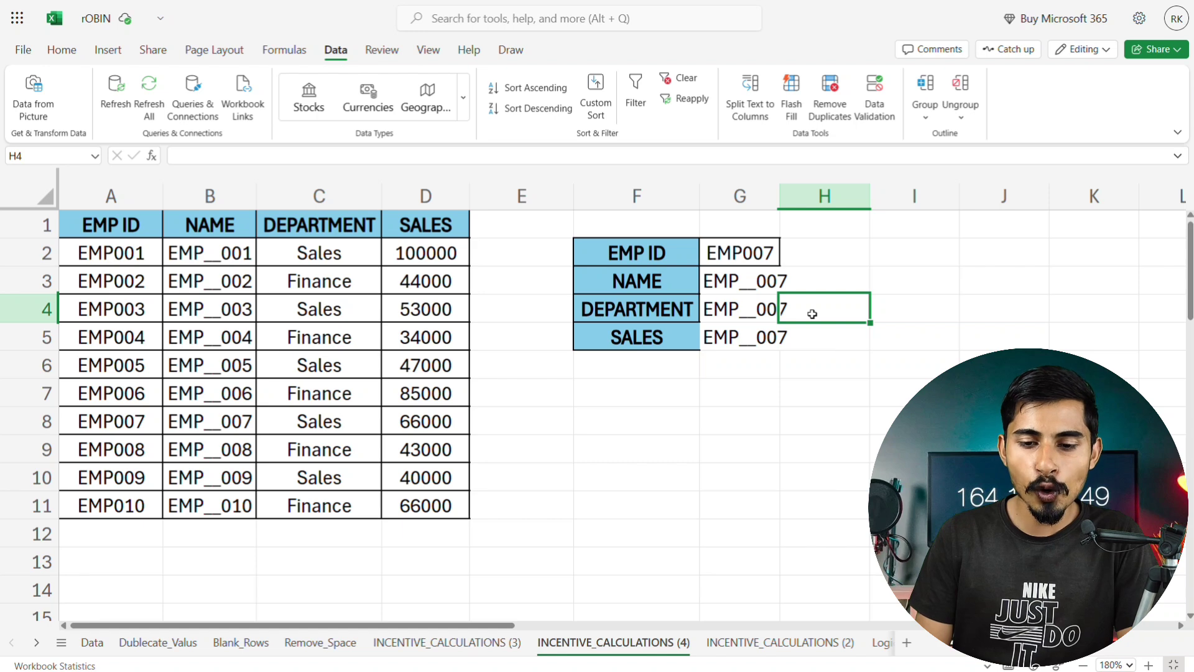
Step: Set the column index of the DEPARTMENT VLOOKUP formula in G4 to 3
double_click(753, 308)
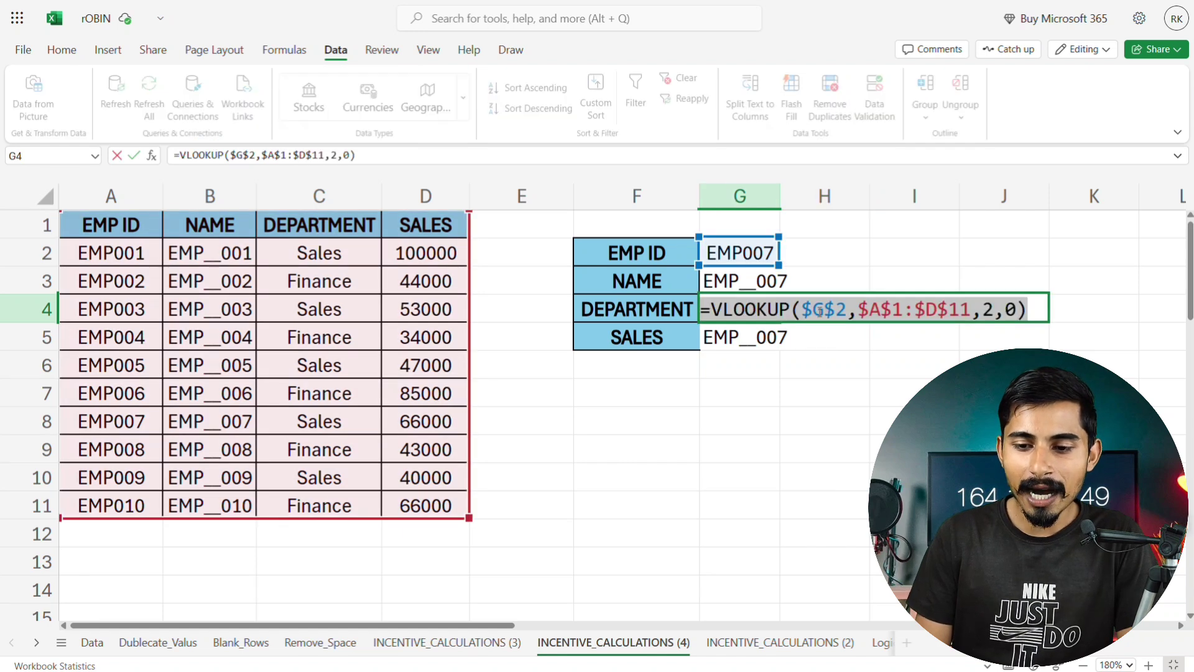
left_click(997, 310)
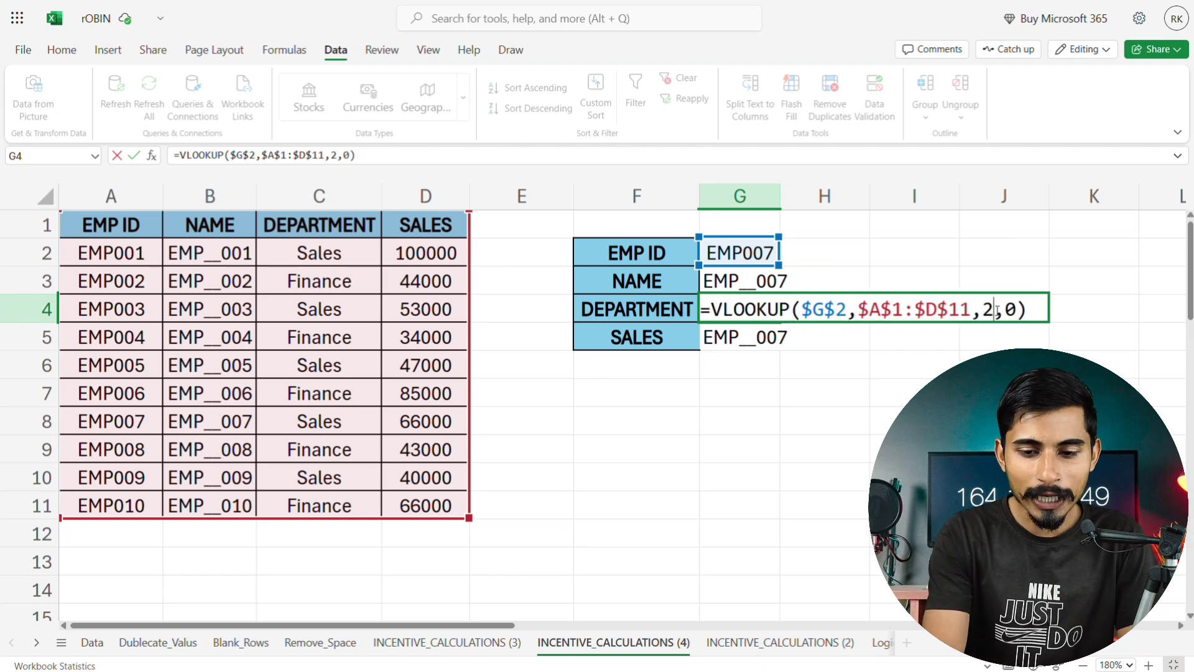
key("BackSpace")
type("3")
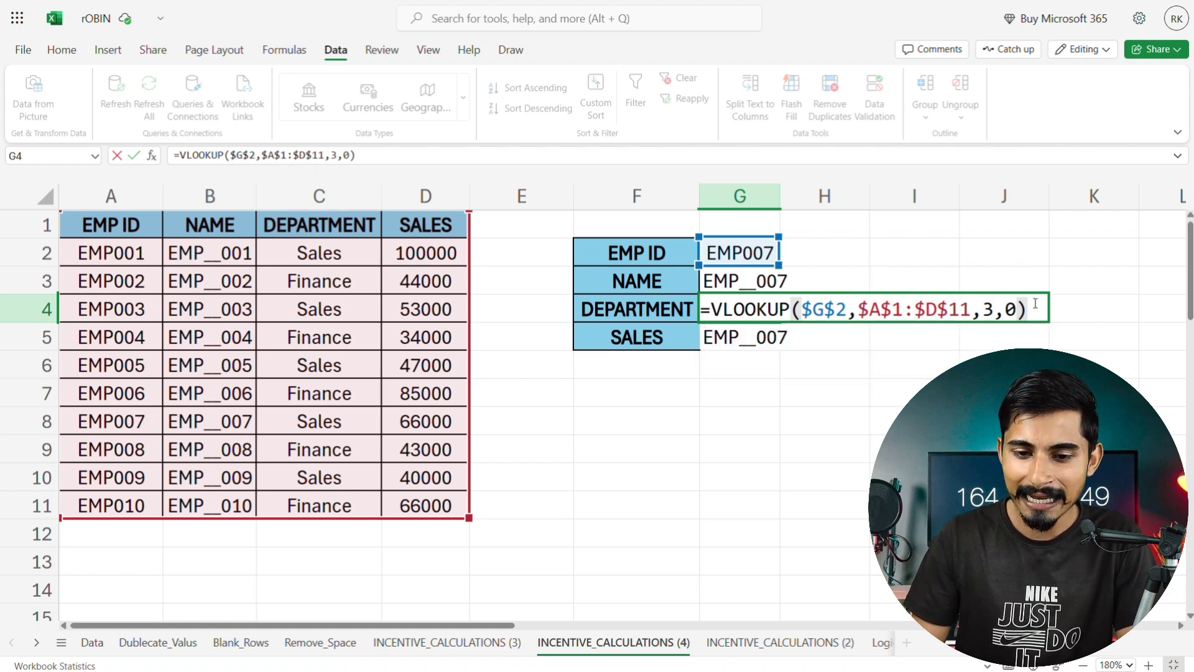
key("Return")
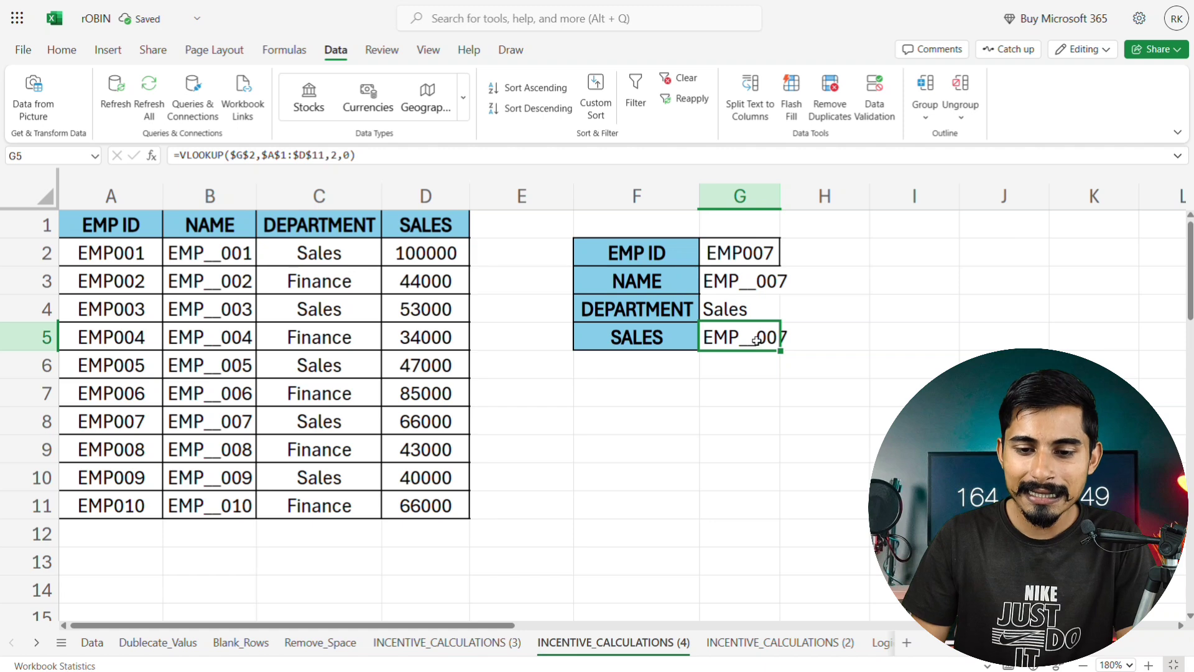
Step: Set the column index of the SALES VLOOKUP formula in G5 to 4
double_click(756, 339)
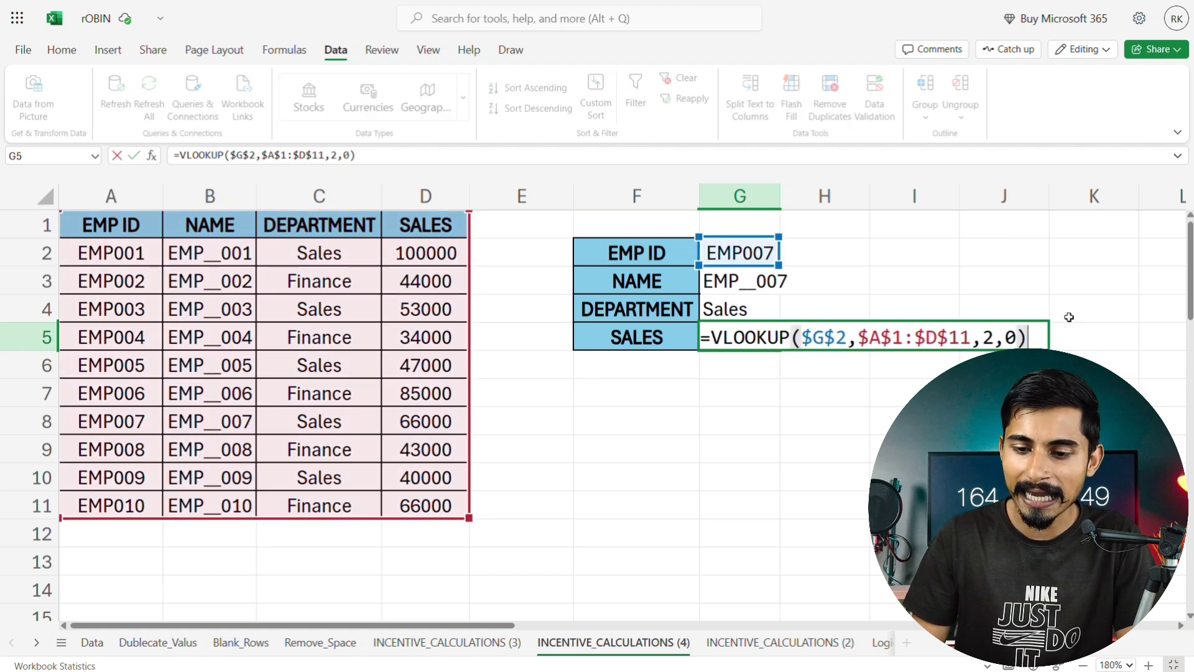
key("BackSpace")
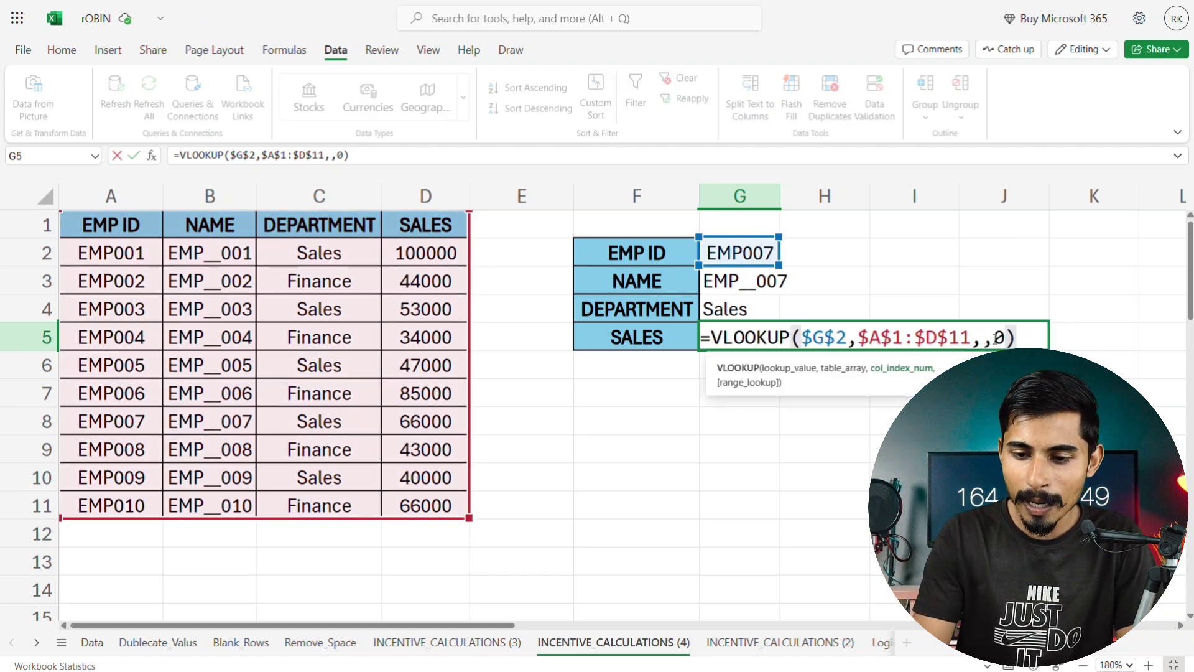
type("4")
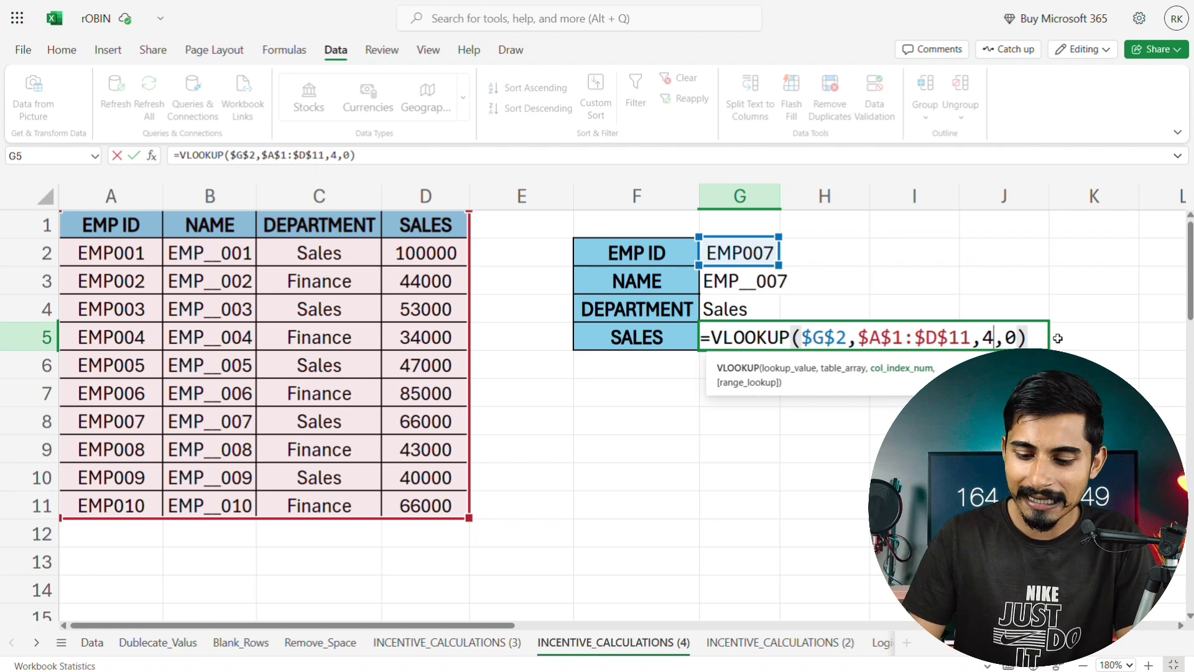
key("Return")
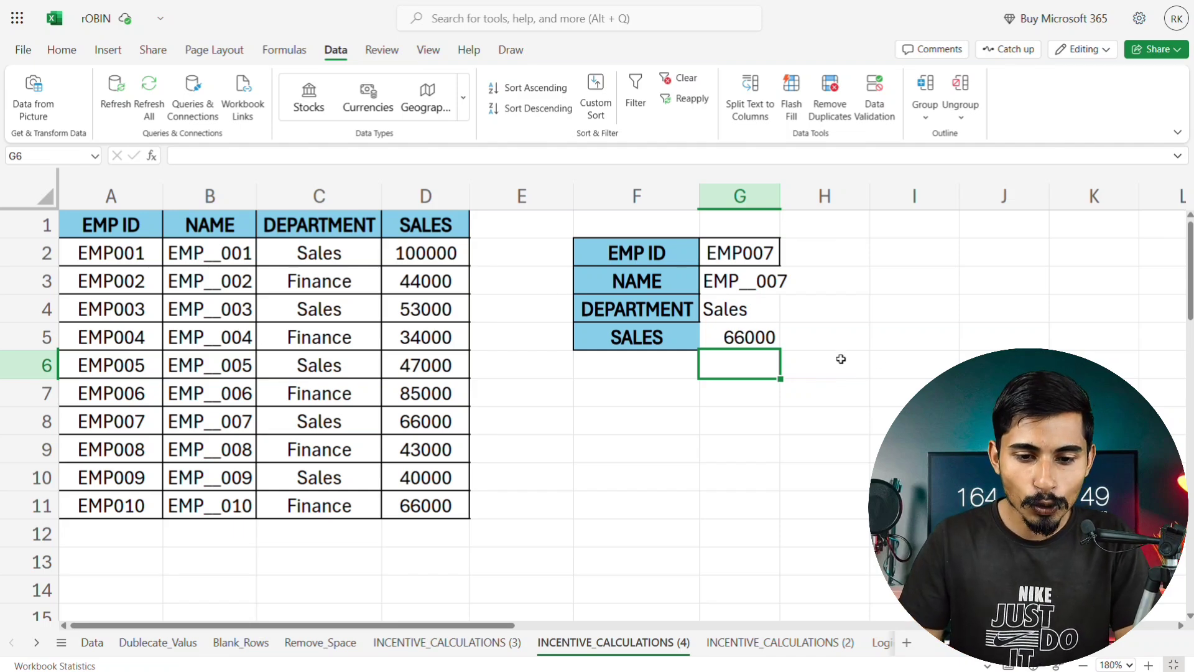
Step: Enter the helper column numbers 1, 2, 3 and 4 in cells E2 to E5 beside the lookup labels
left_click(536, 257)
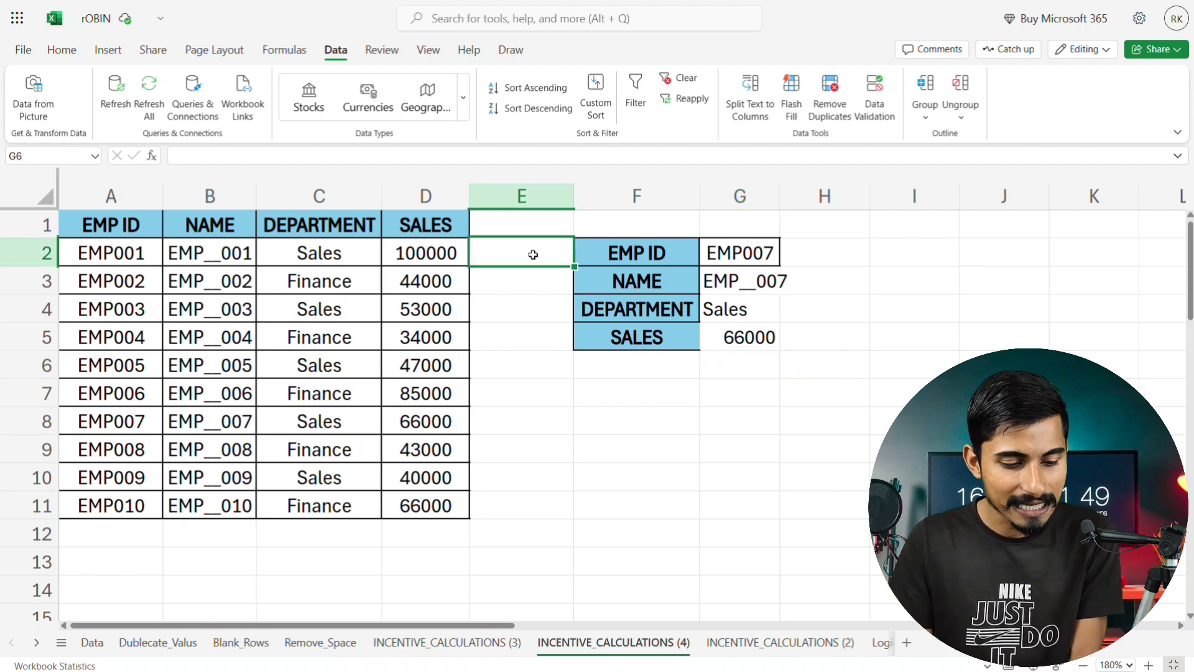
type("1")
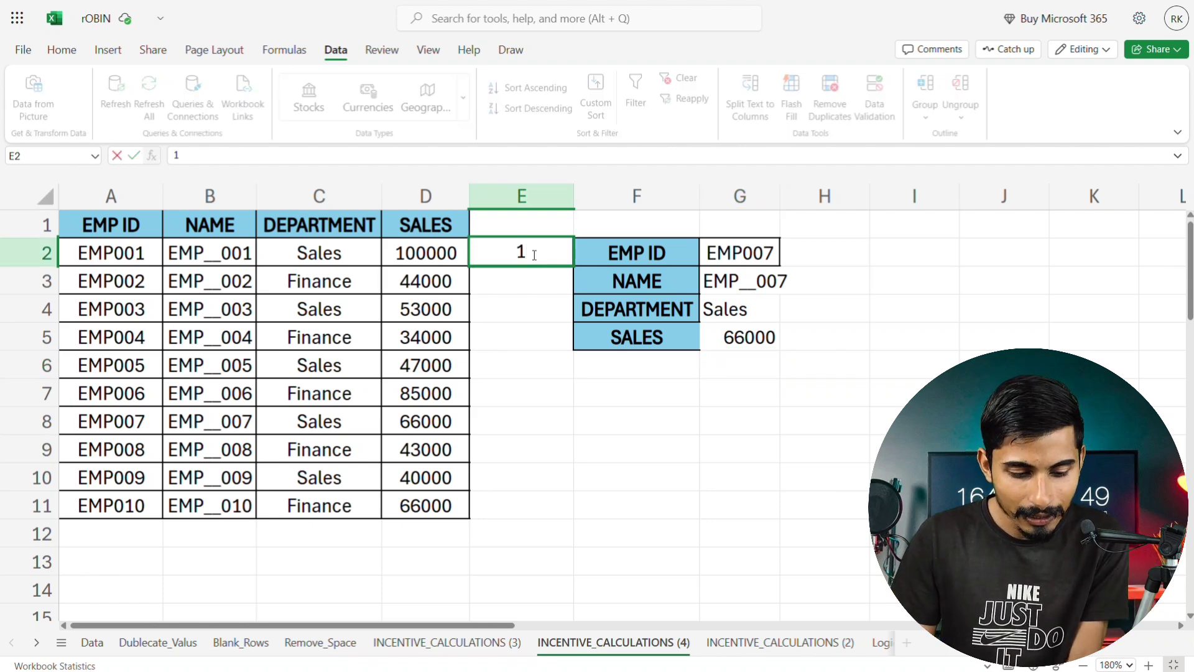
key("Return")
type("2")
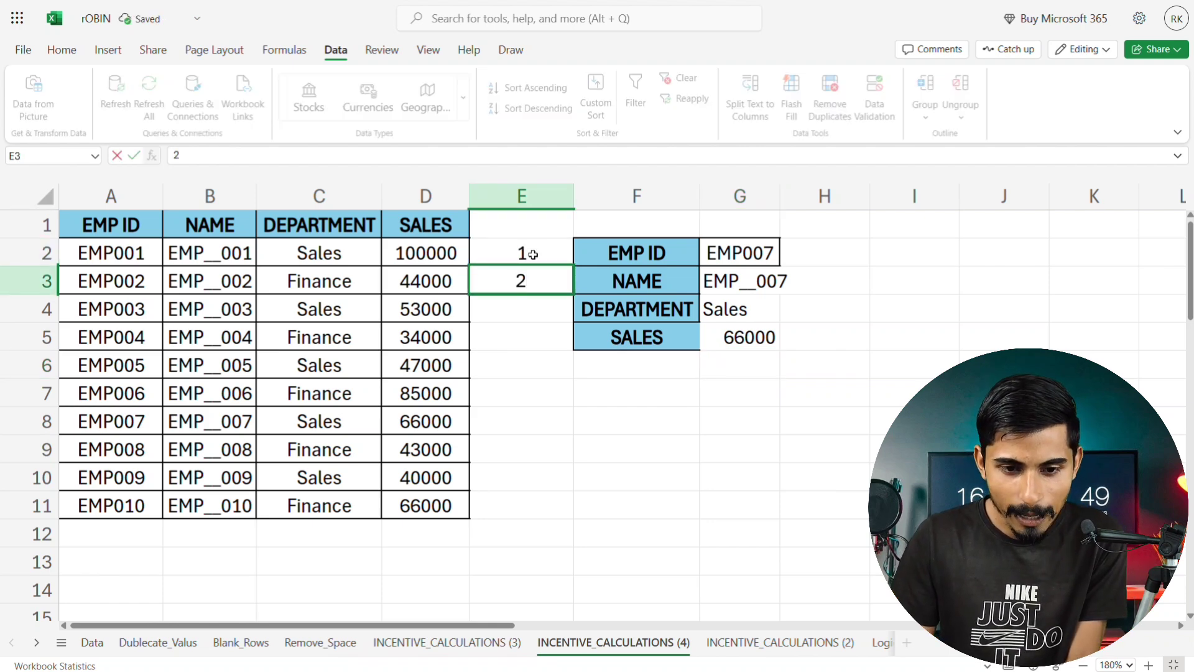
key("Return")
type("3")
key("Return")
type("4")
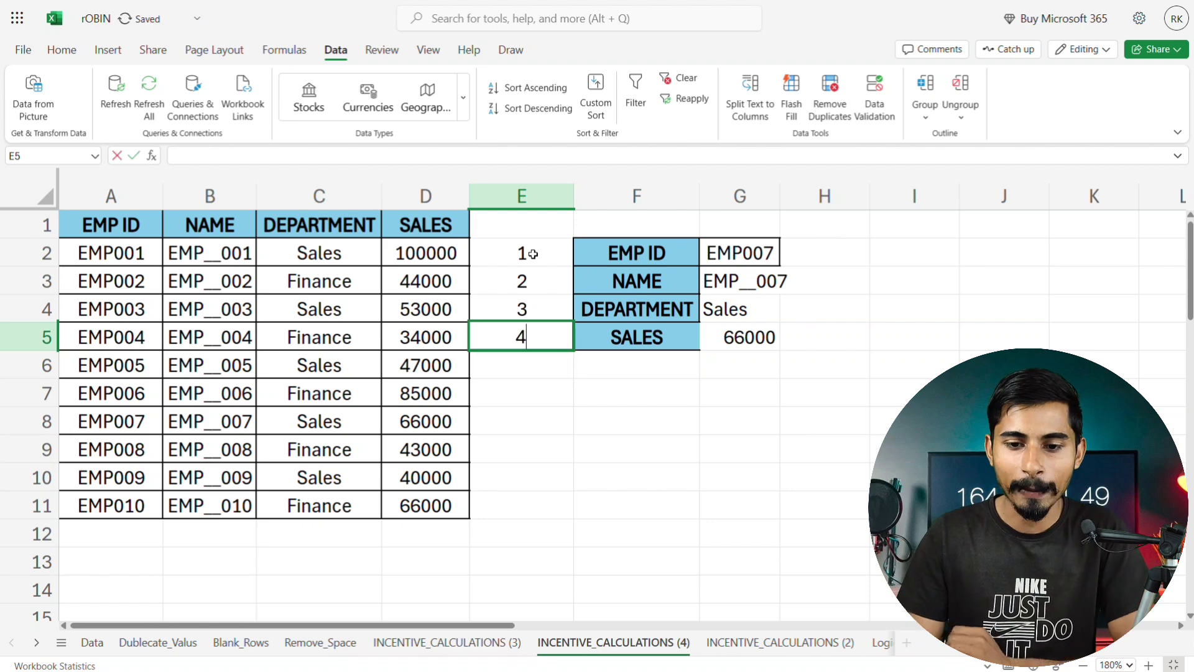
Step: Replace the column index in the G3 VLOOKUP with a reference to E3 and fill the formula down to G5
left_click(765, 285)
double_click(766, 283)
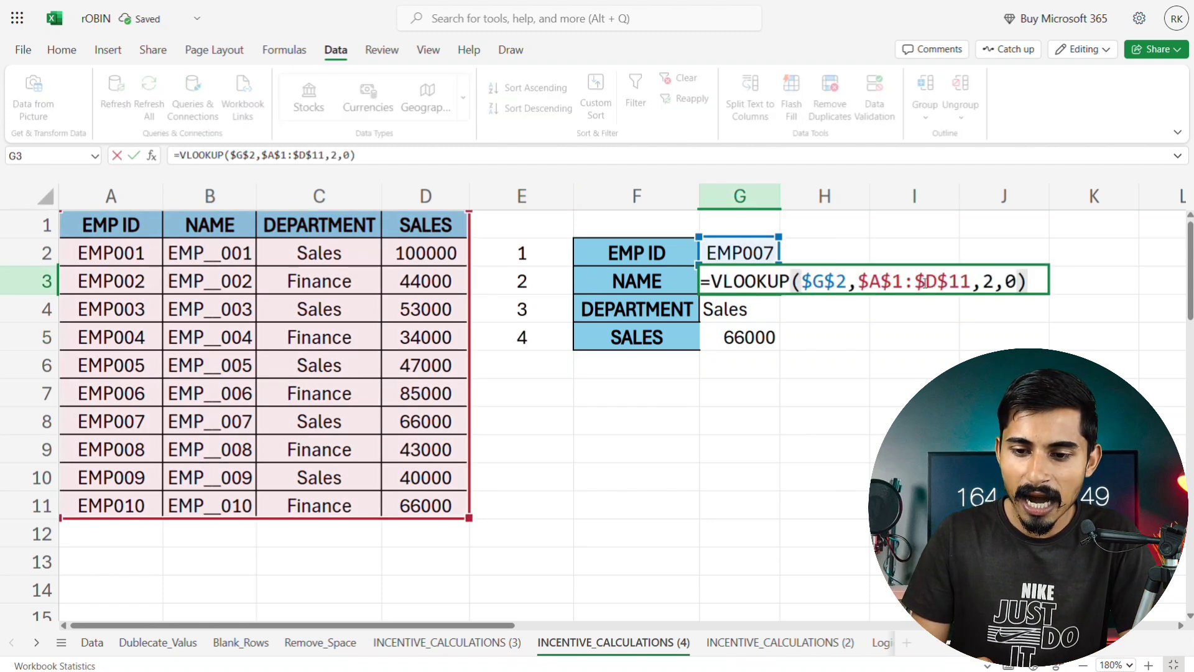
left_click(996, 282)
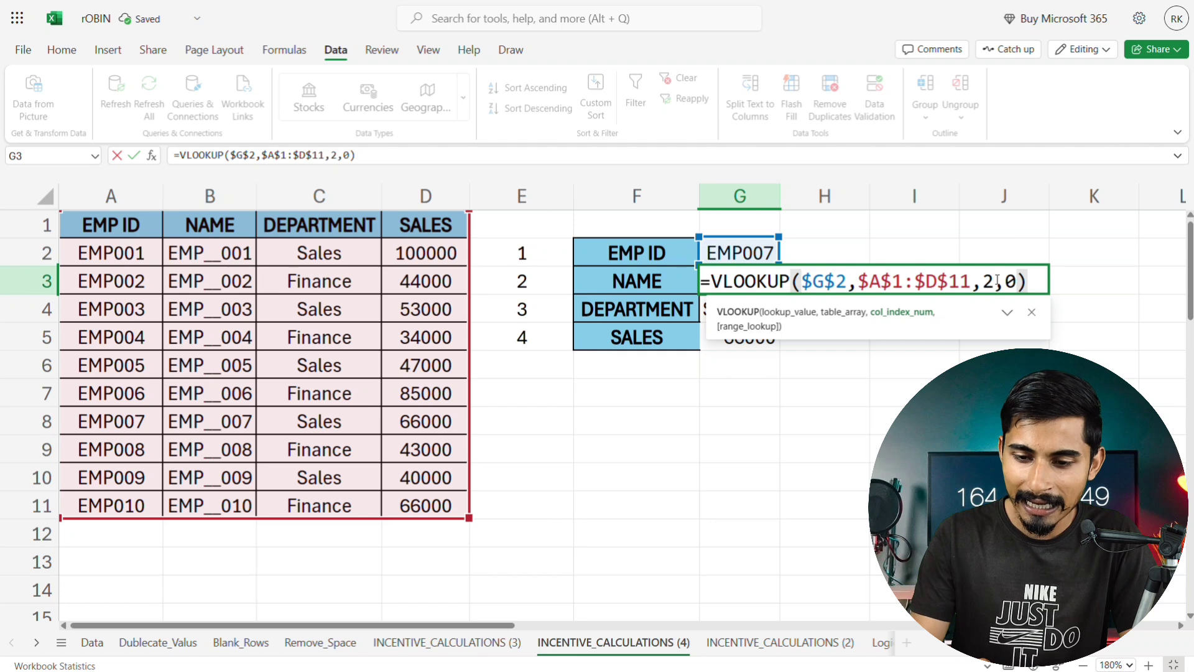
key("BackSpace")
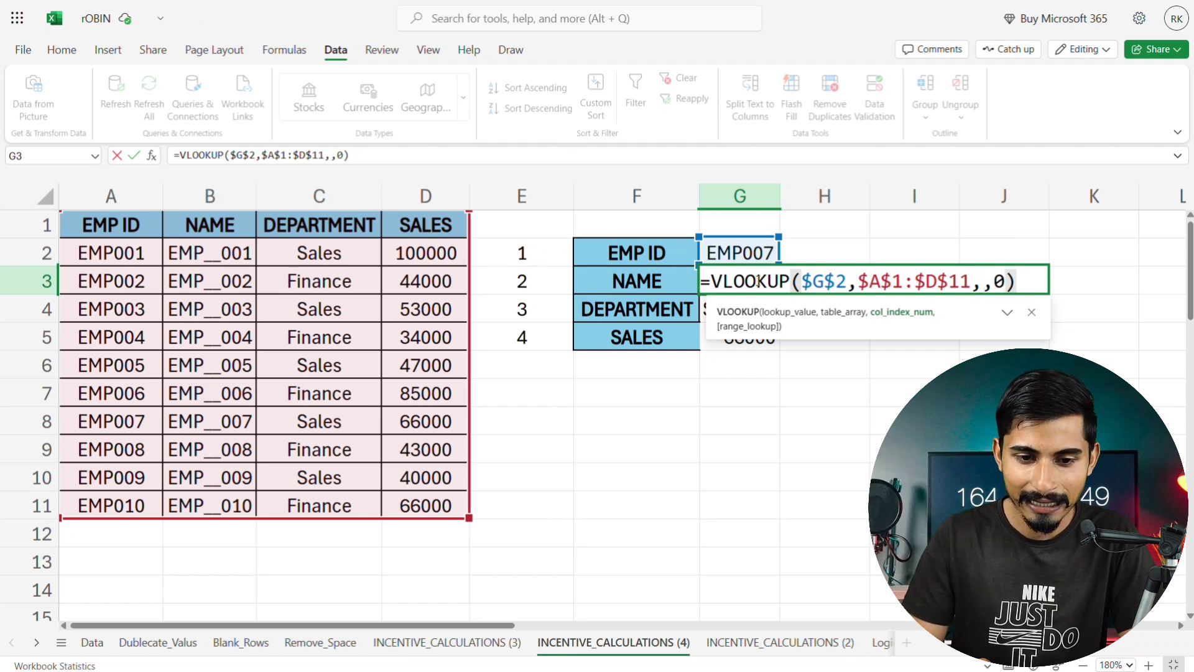
left_click(525, 283)
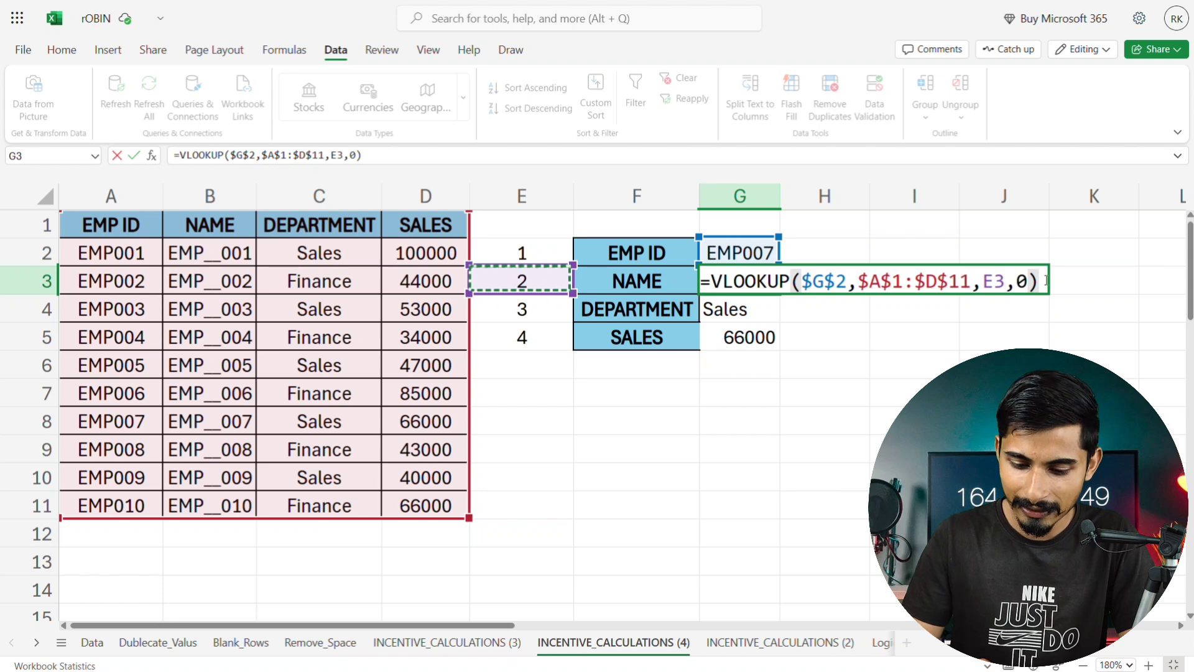
key("Return")
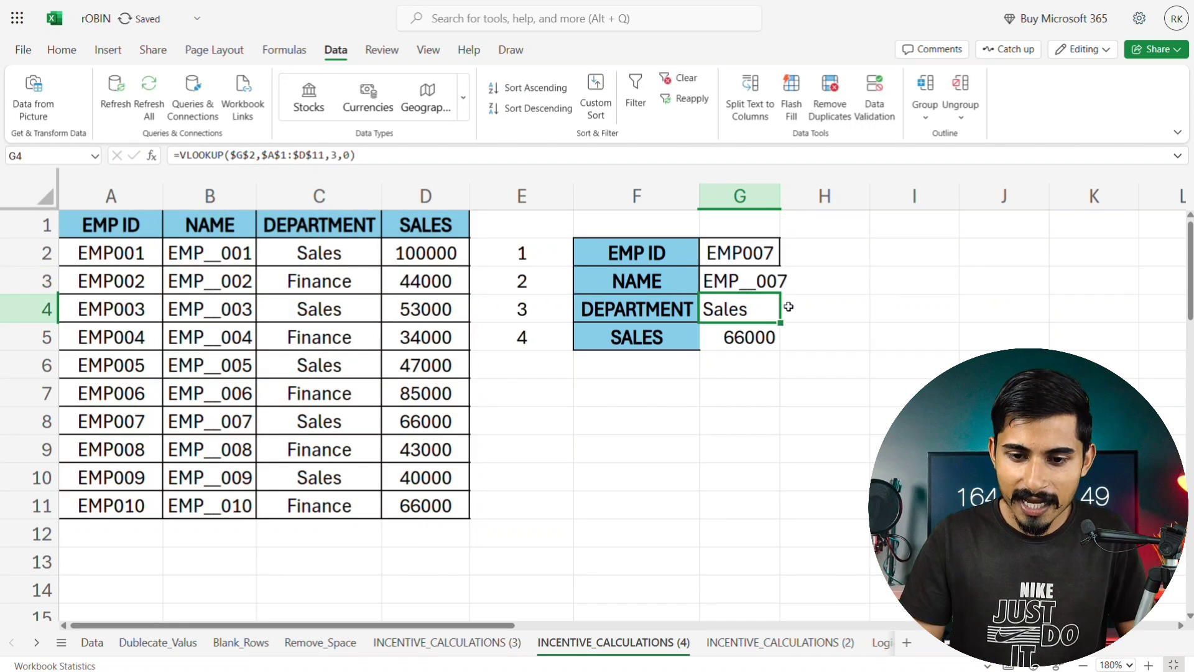
left_click(760, 285)
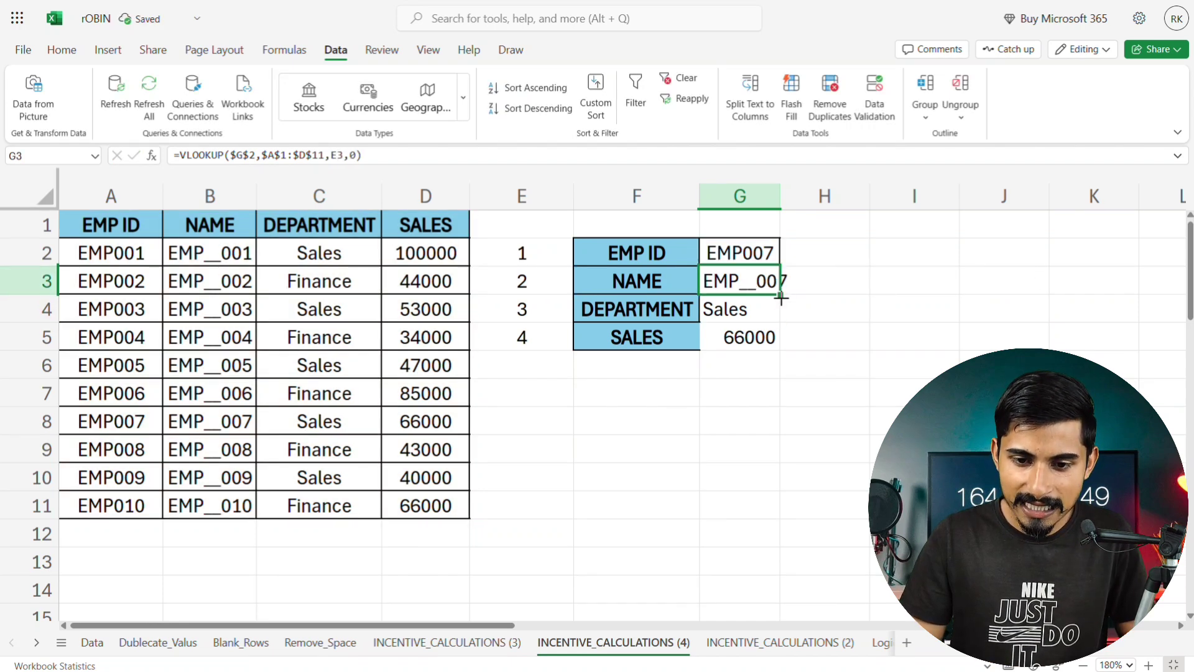
left_click_drag(781, 294, 781, 343)
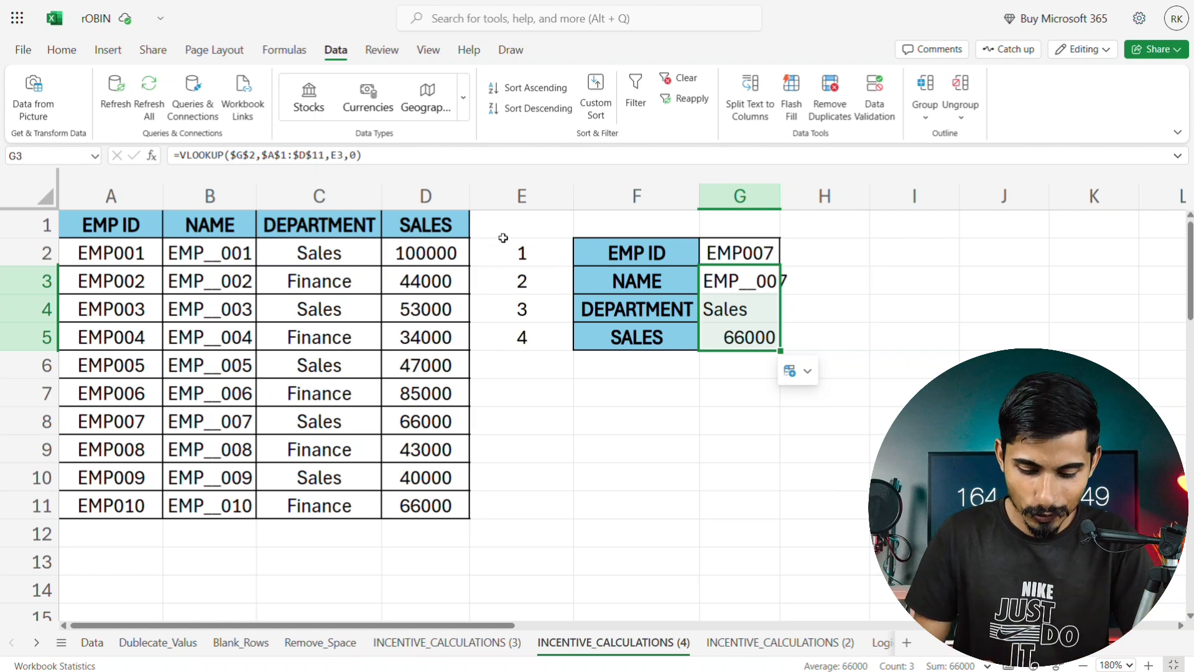
Step: Try deleting helper column E, and undo the deletion
right_click(527, 198)
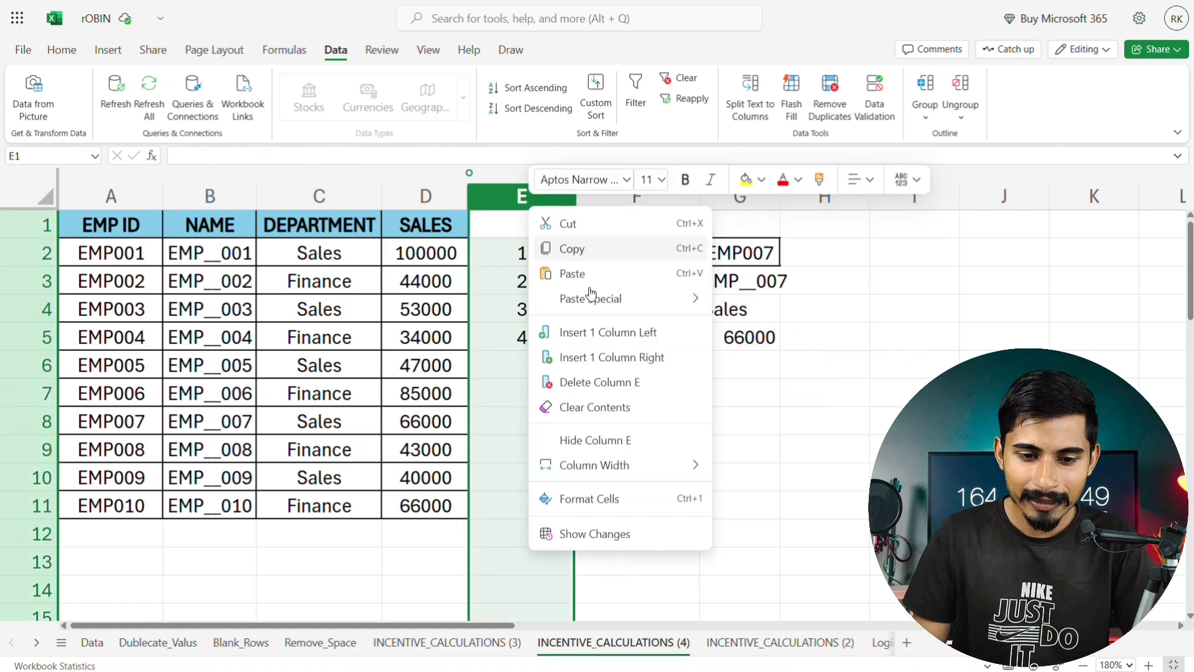
left_click(621, 383)
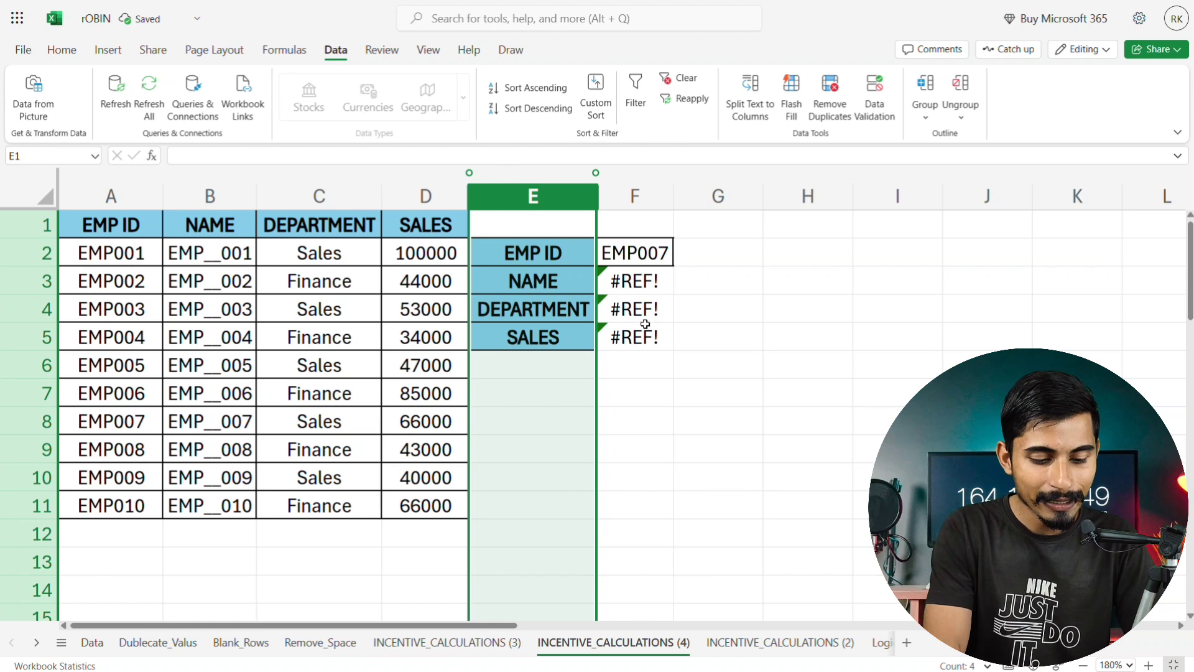
key("ctrl+z")
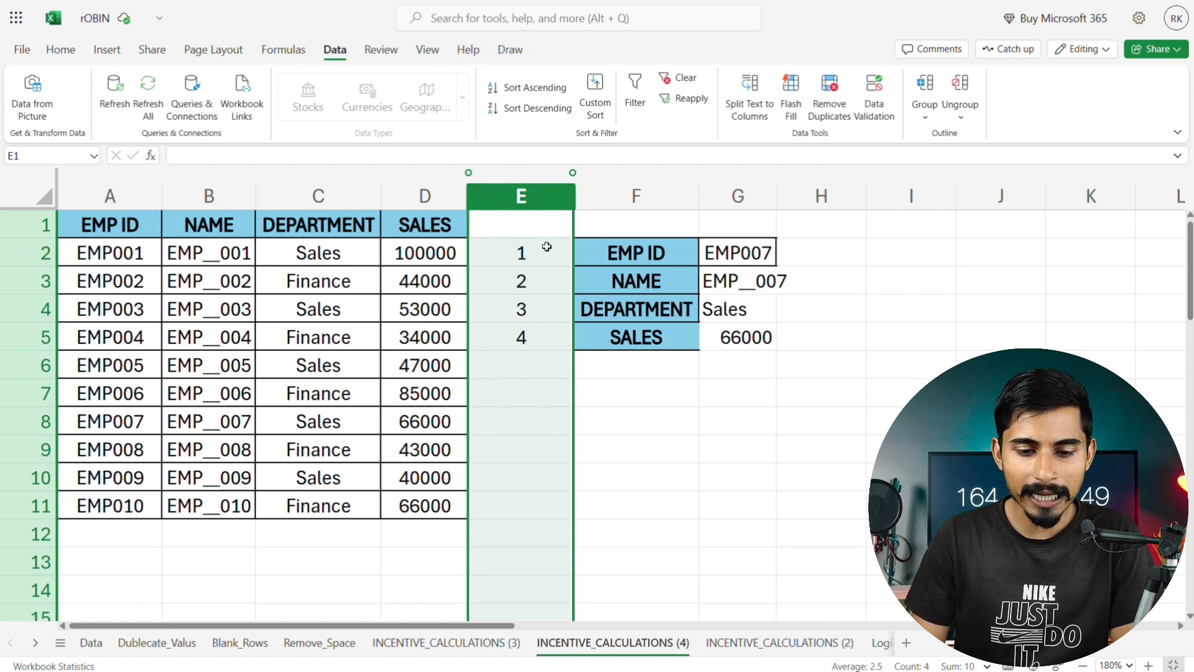
Step: Enter the formula =ROW() in the empty cell E7 to test the ROW function
left_click(539, 395)
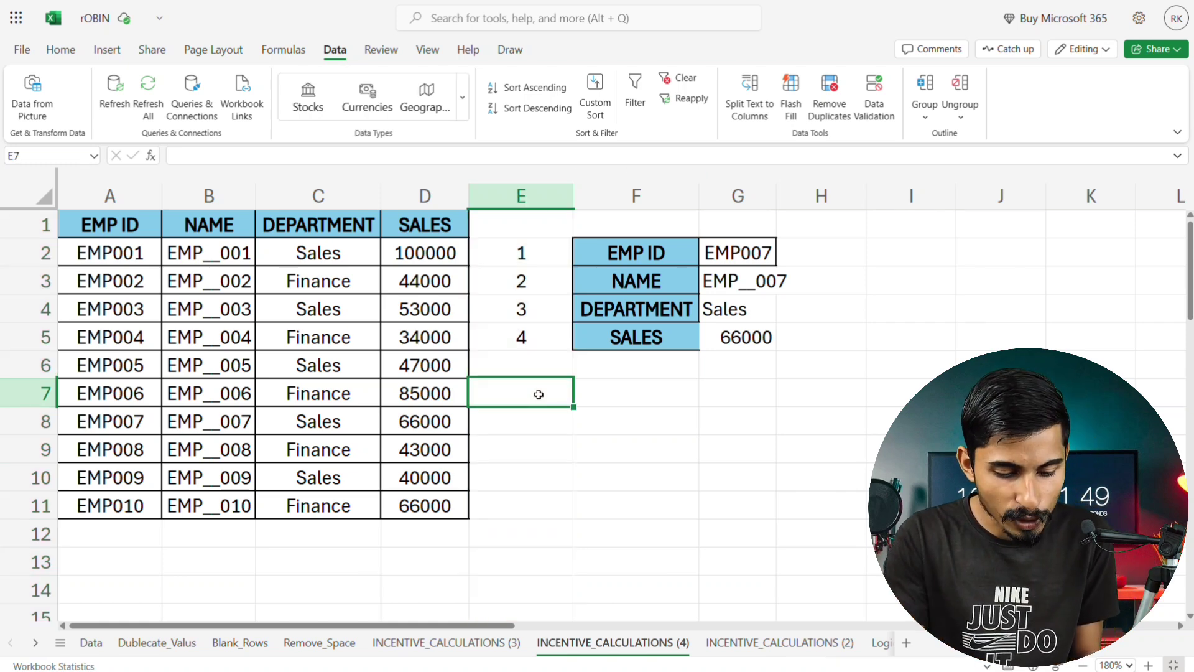
type("=RO")
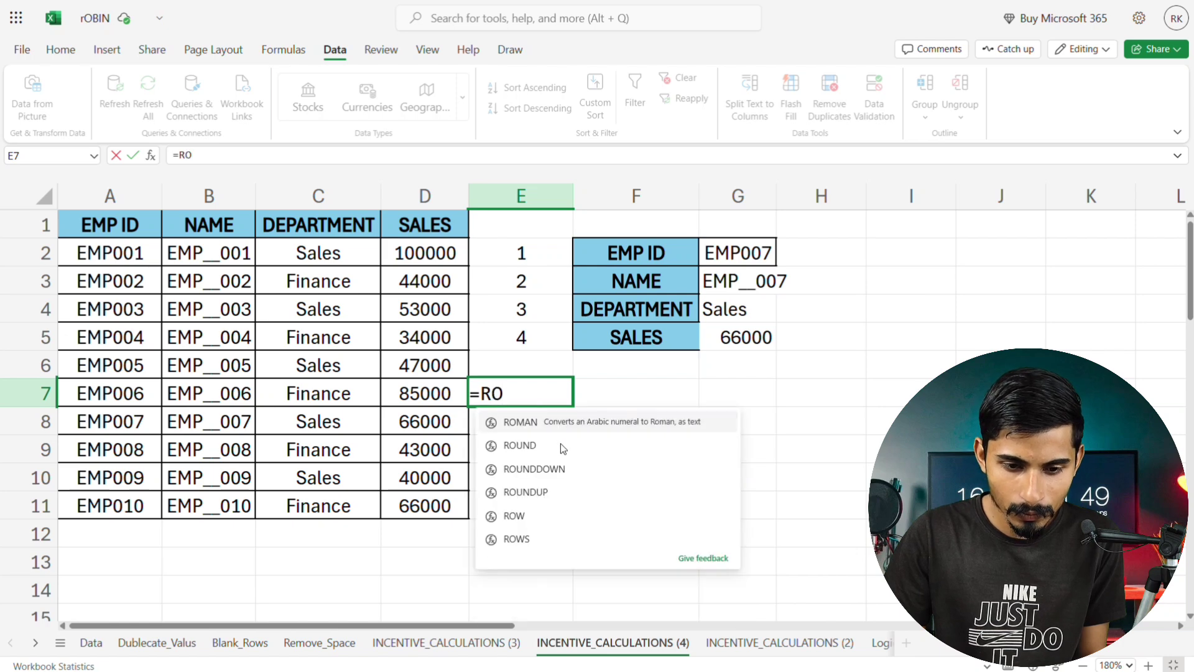
left_click(534, 514)
type(")")
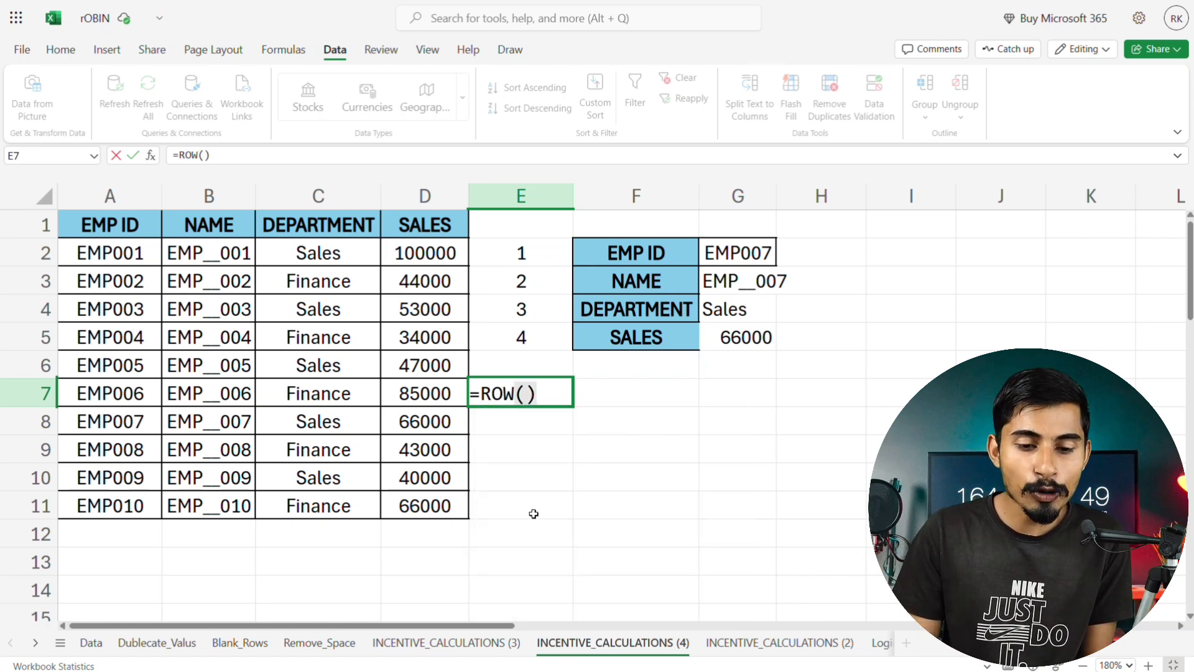
key("Return")
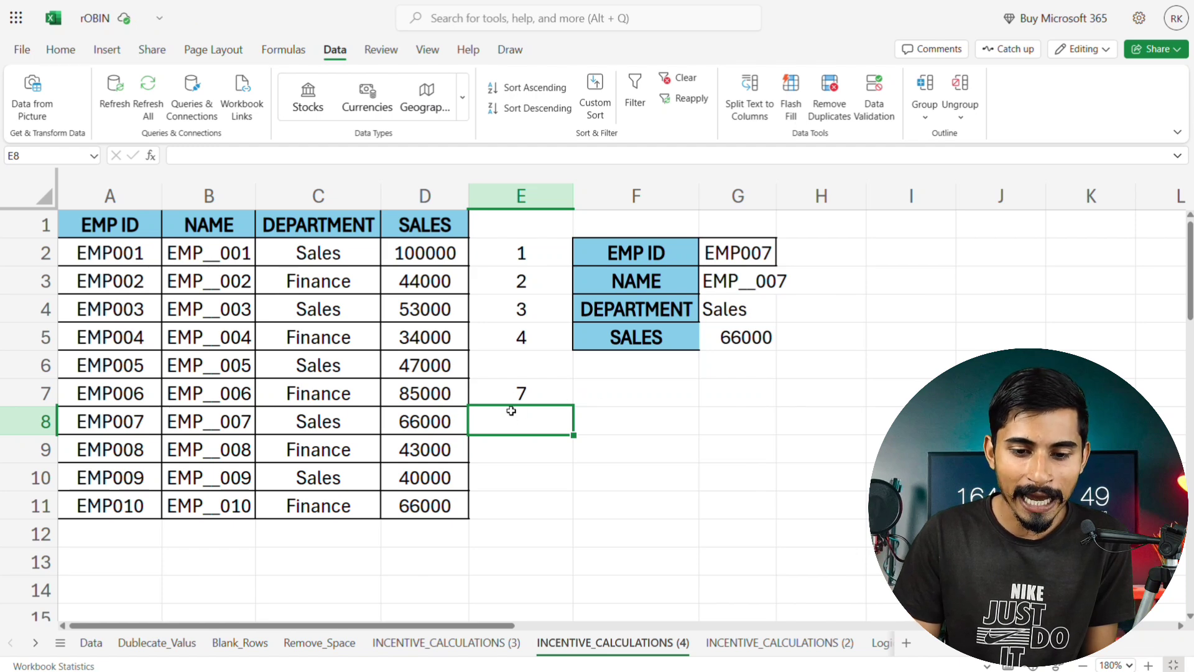
Step: Test the formula =ROW() in cell F8 and clear that cell
left_click(652, 418)
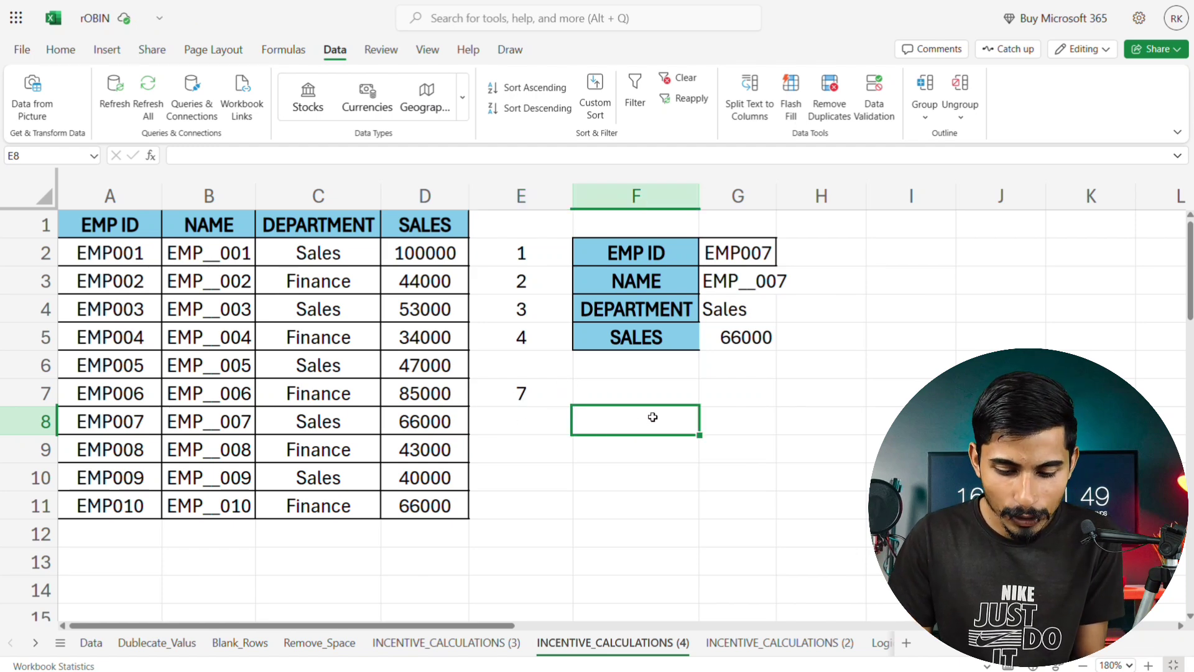
type("+")
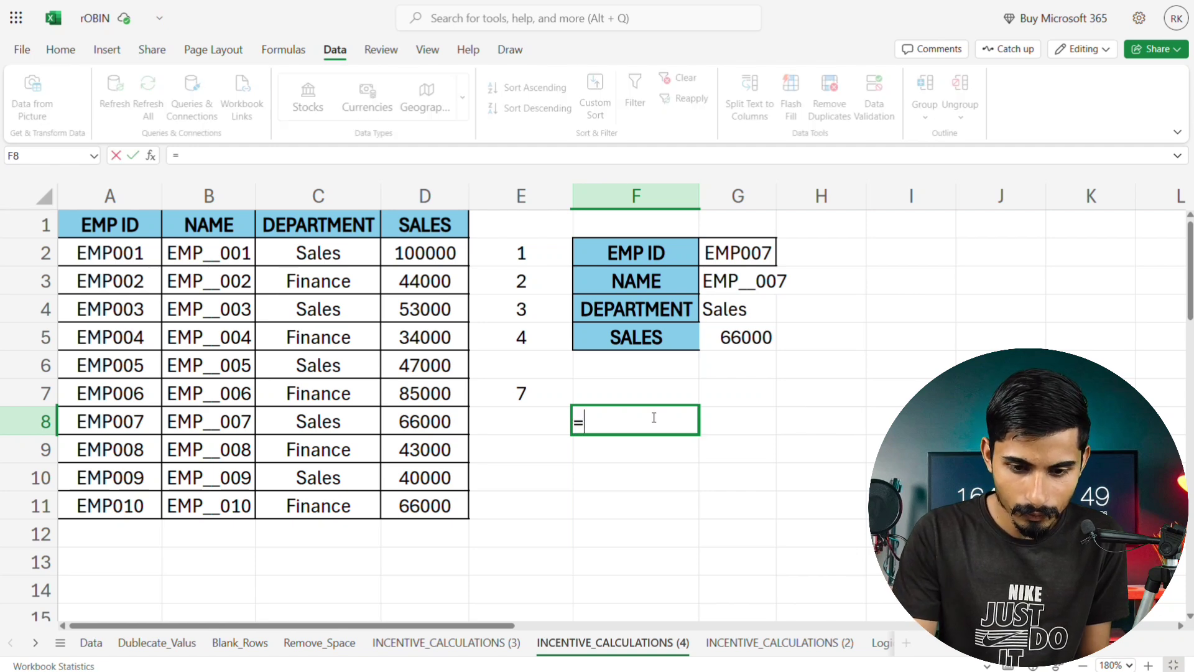
type("RO")
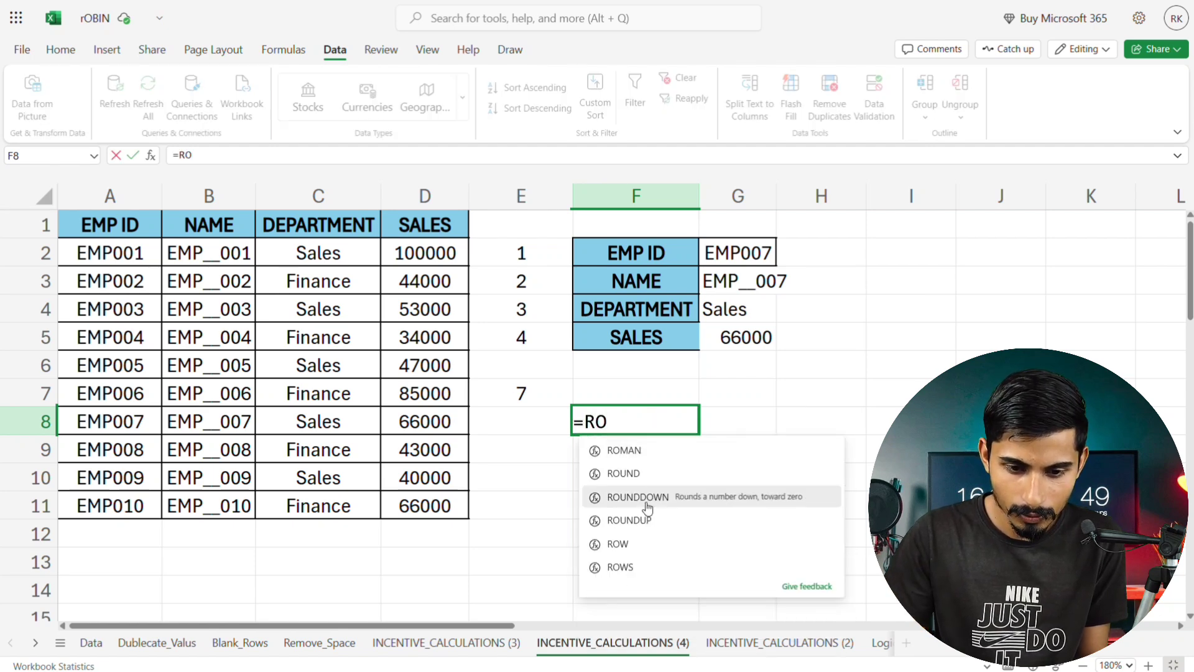
double_click(647, 544)
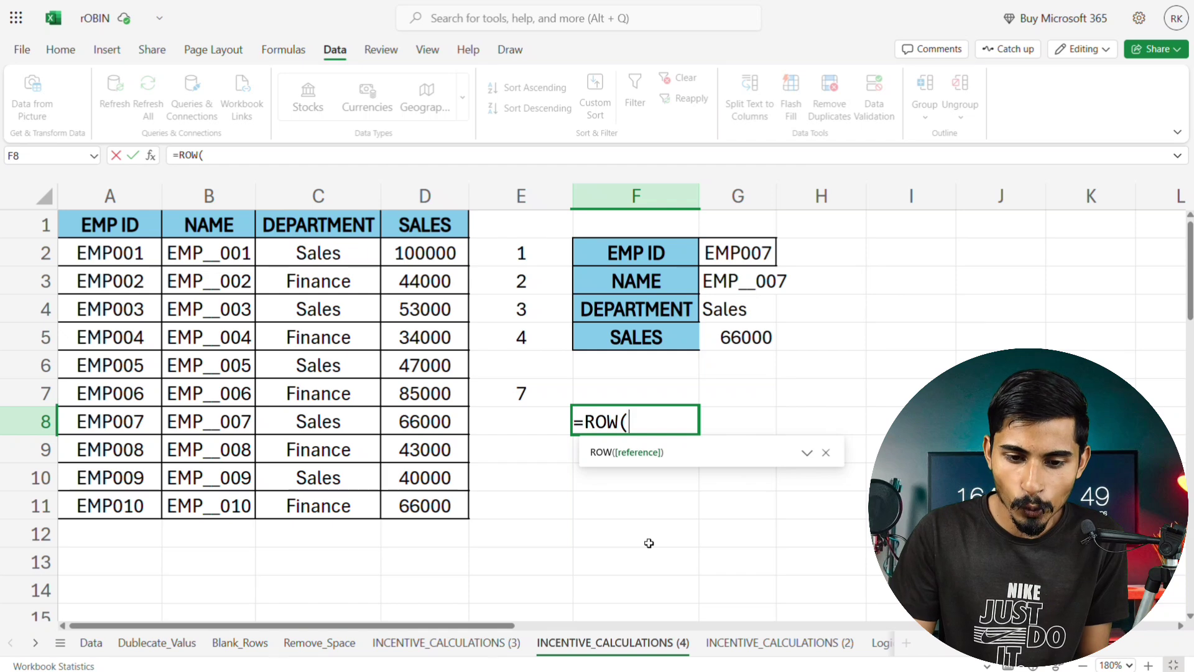
type(")")
key("Return")
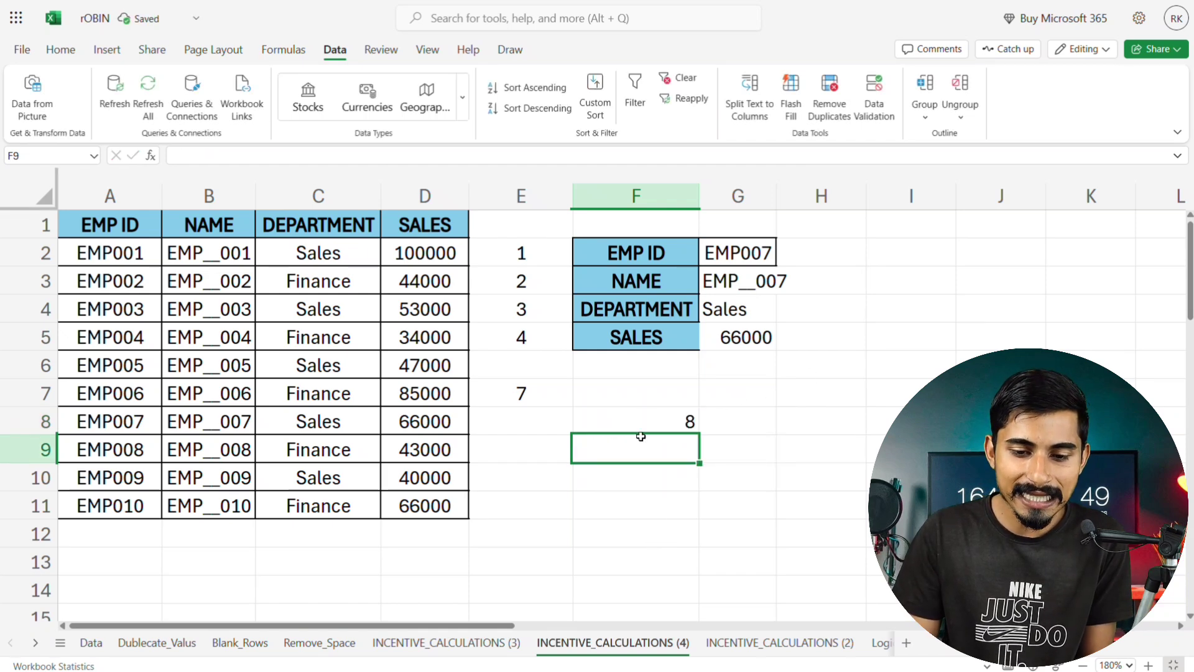
left_click(691, 421)
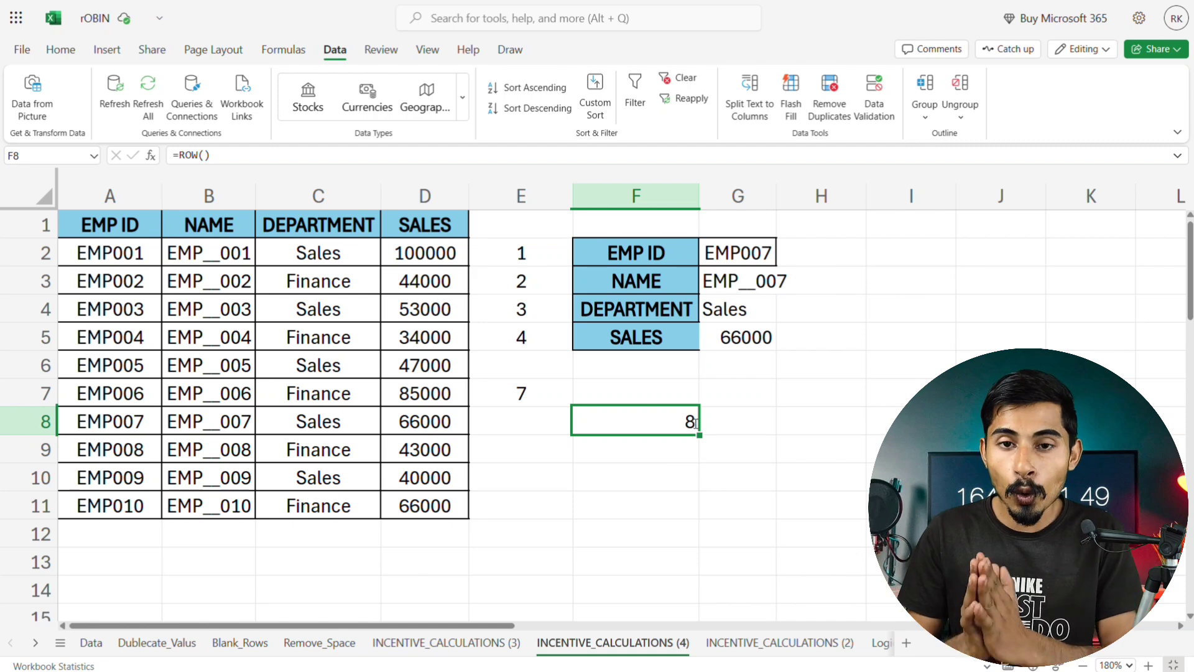
key("BackSpace")
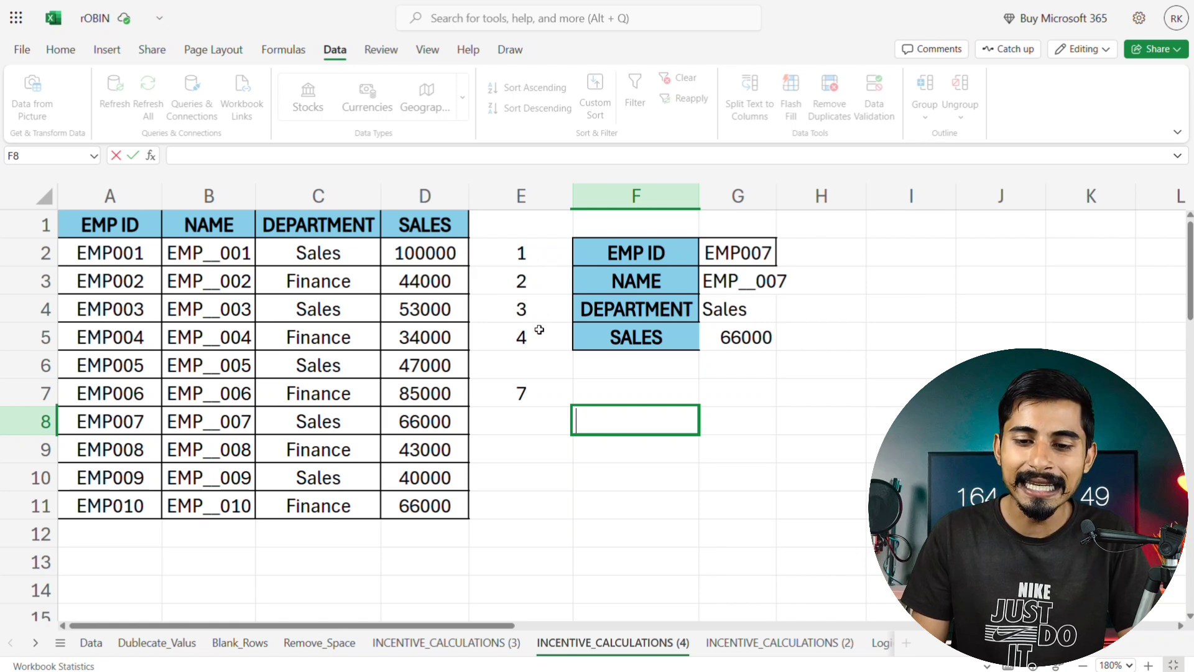
Step: Replace the column index E3 in the G3 VLOOKUP with ROW() and fill the formula down to G5
double_click(771, 278)
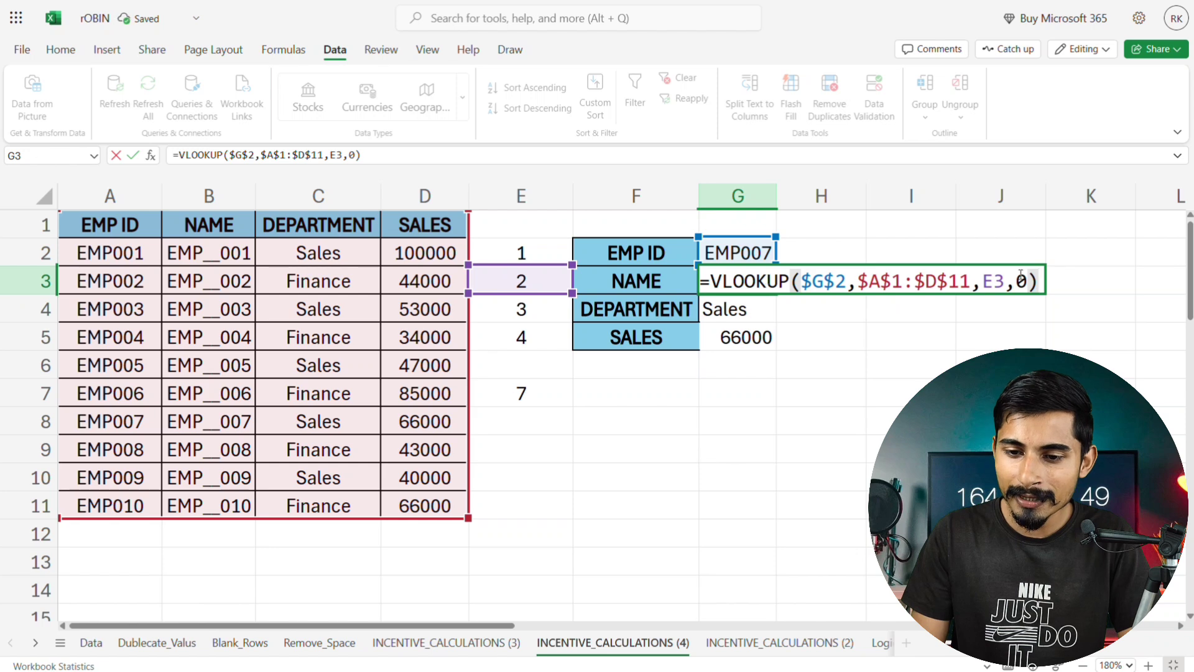
left_click(1009, 280)
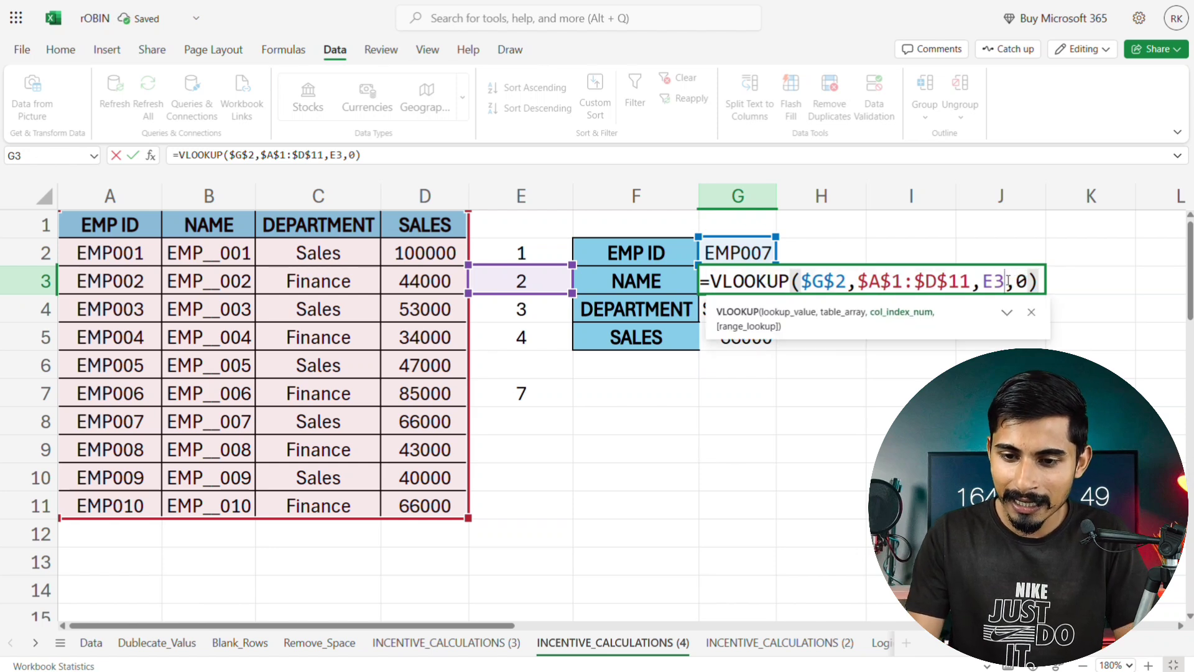
key("BackSpace")
key("BackSpace")
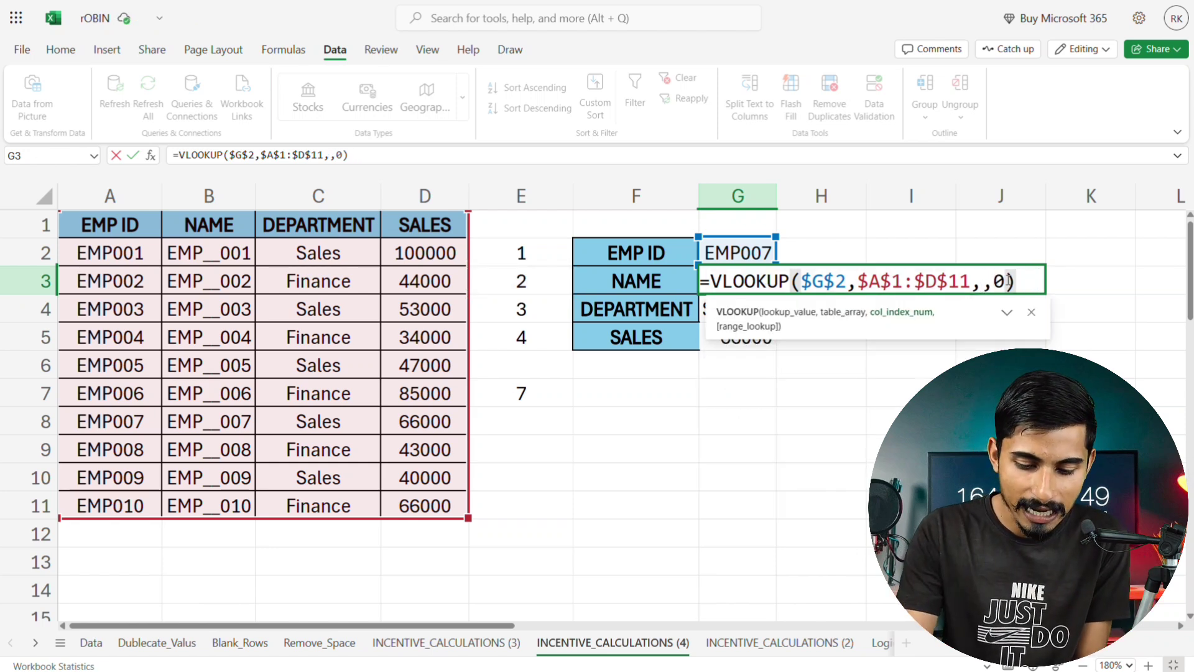
type("RO")
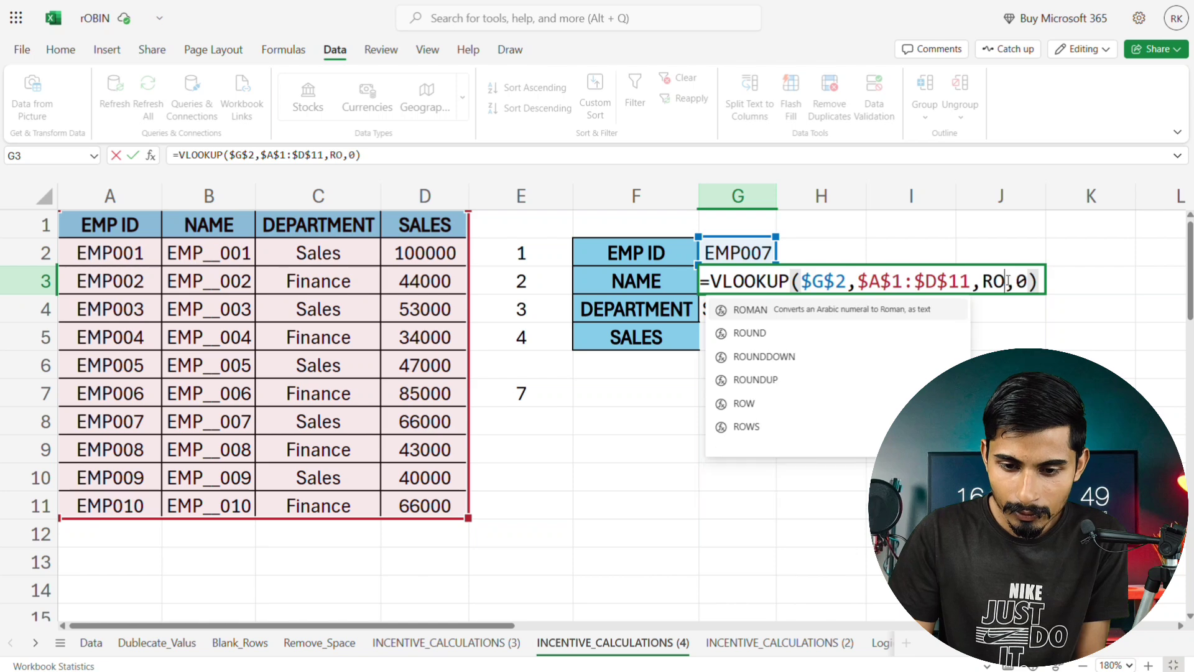
type("W(")
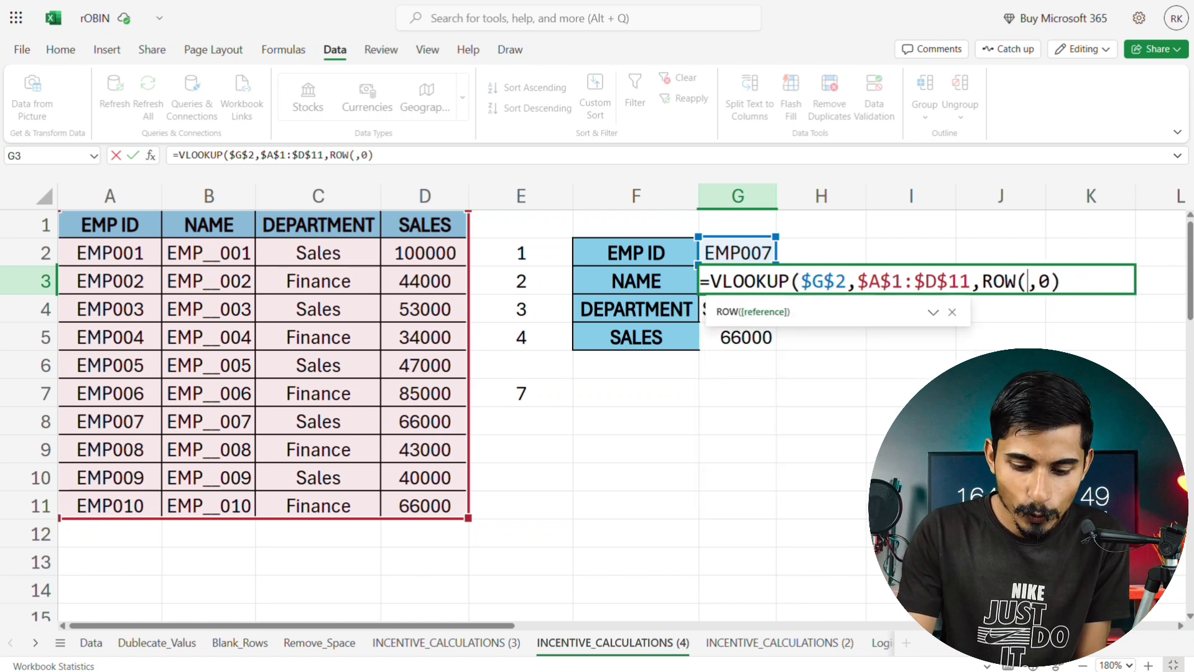
type(")")
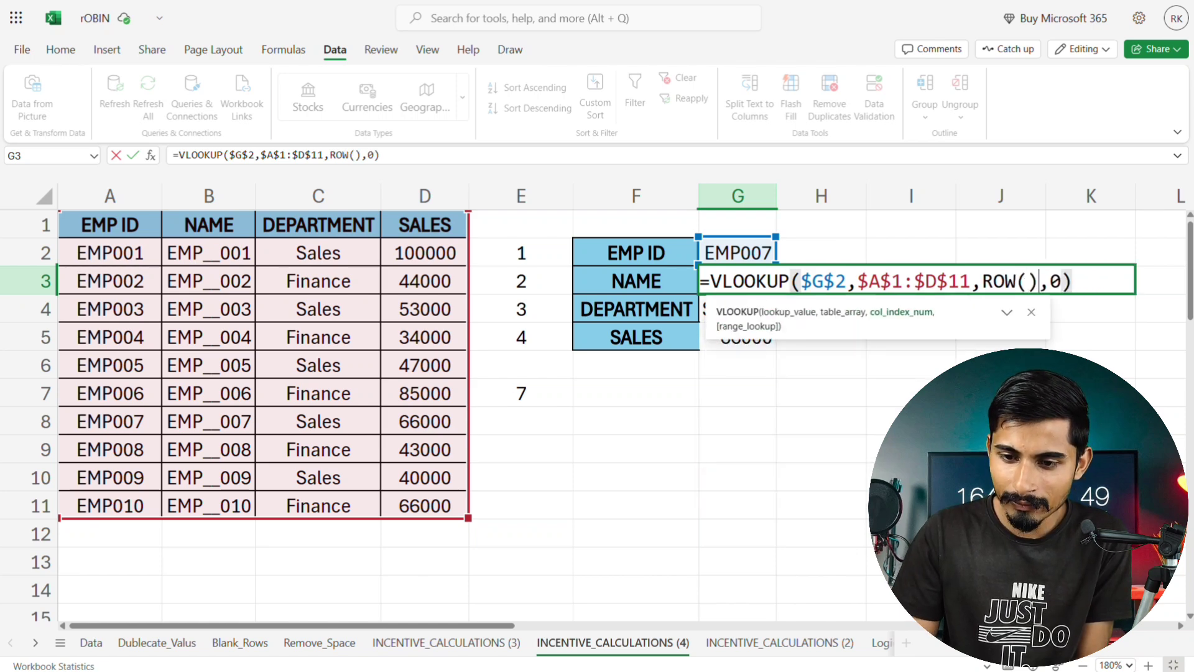
left_click(1108, 281)
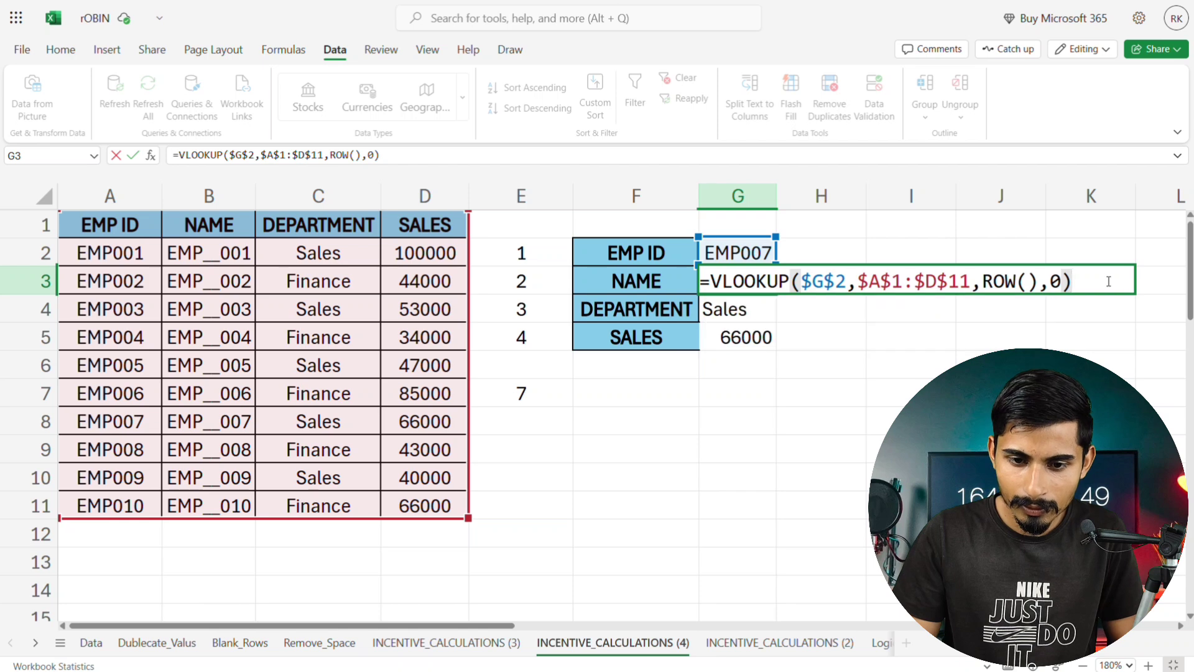
key("Return")
left_click(763, 281)
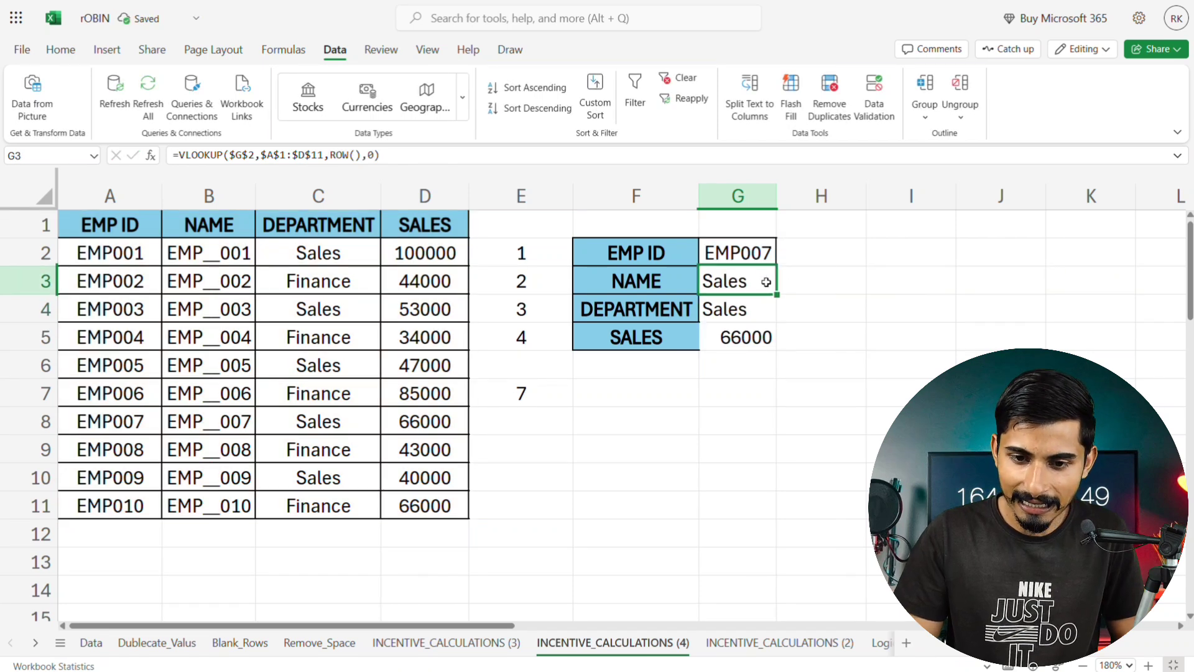
left_click_drag(776, 294, 771, 337)
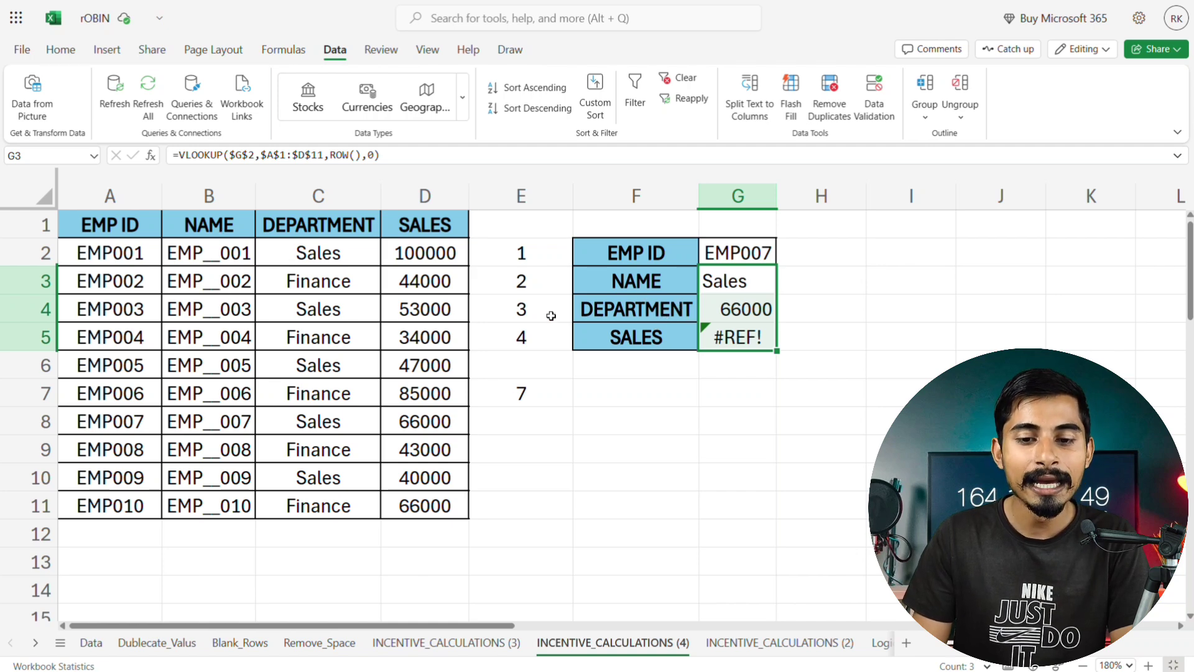
Step: Change the column index in the G3 VLOOKUP to ROW()-1 and fill the formula down to G5
mouse_move(723, 330)
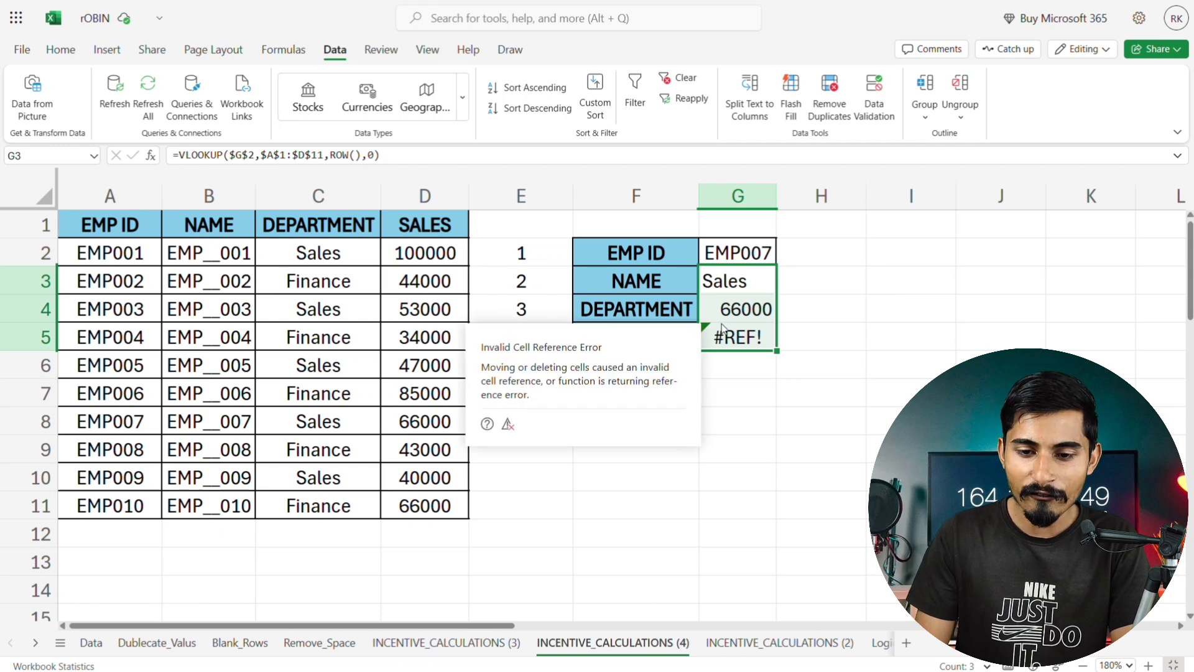
left_click(744, 281)
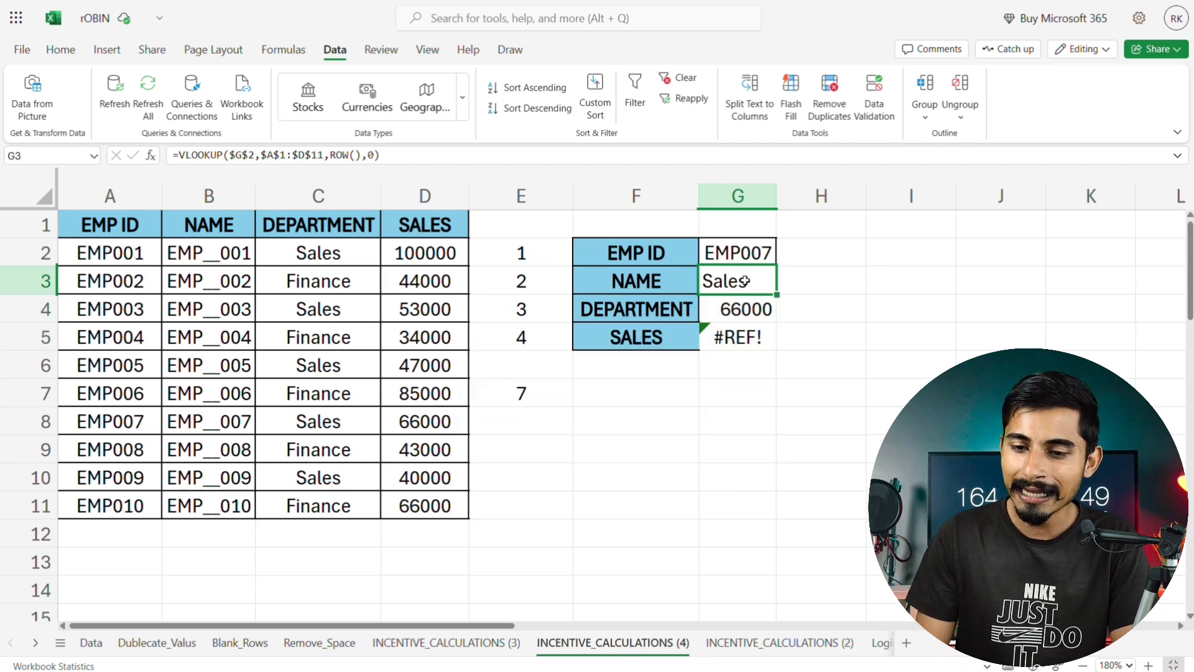
double_click(744, 281)
left_click(1042, 281)
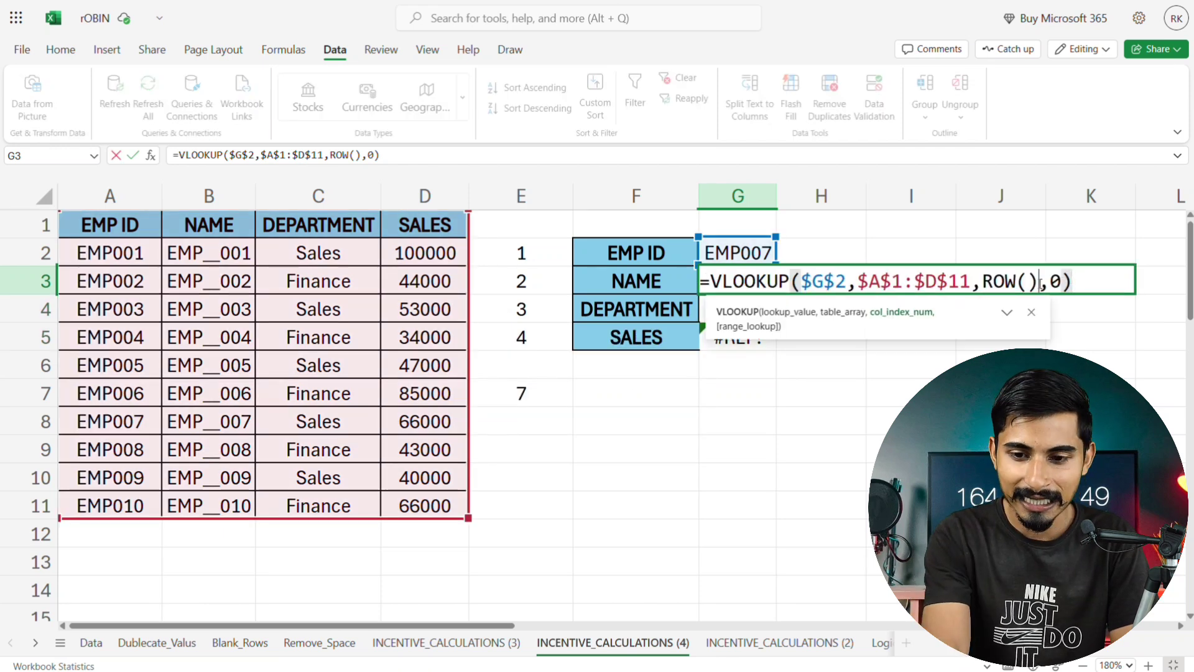
type("-1")
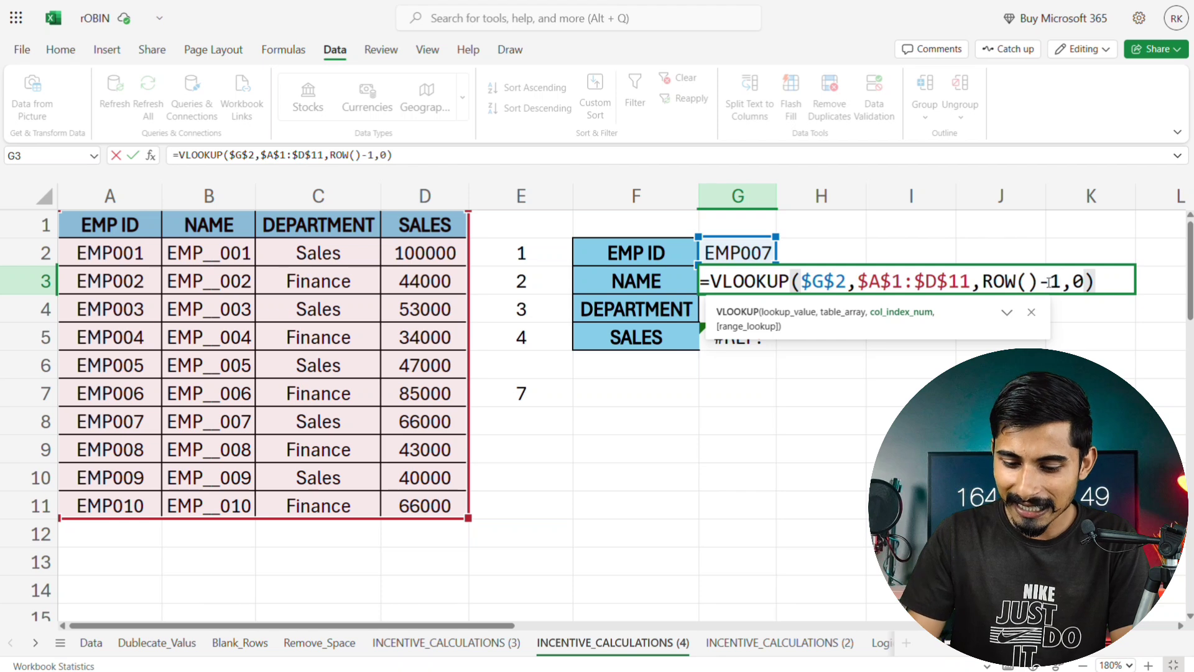
key("Return")
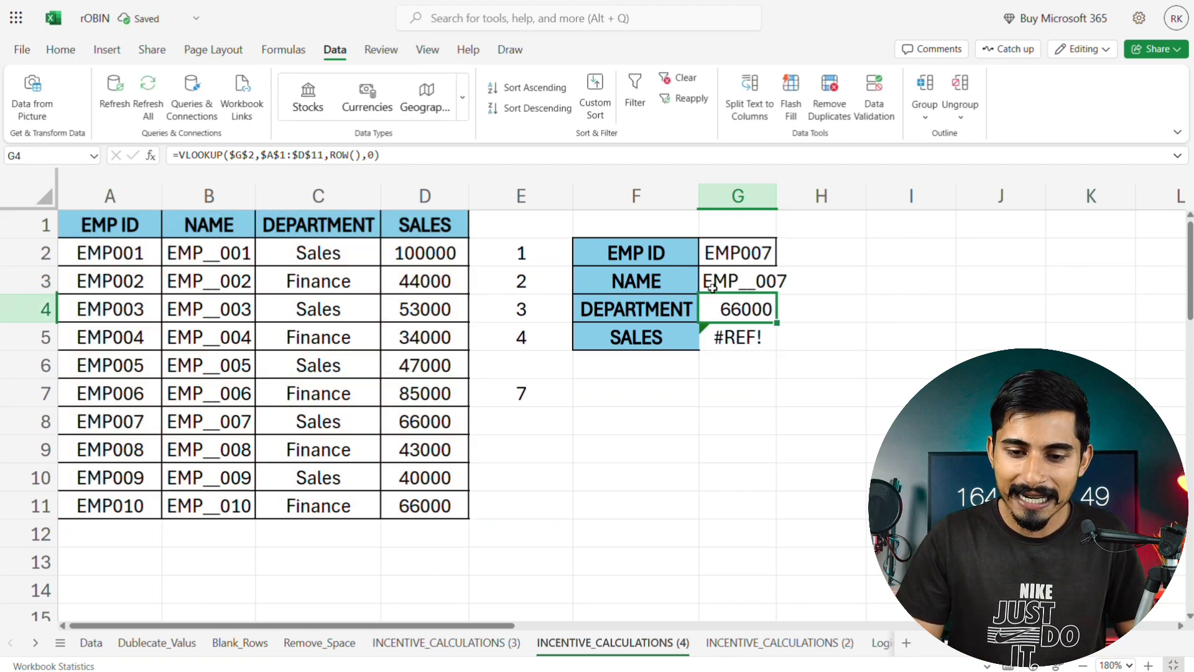
left_click(752, 279)
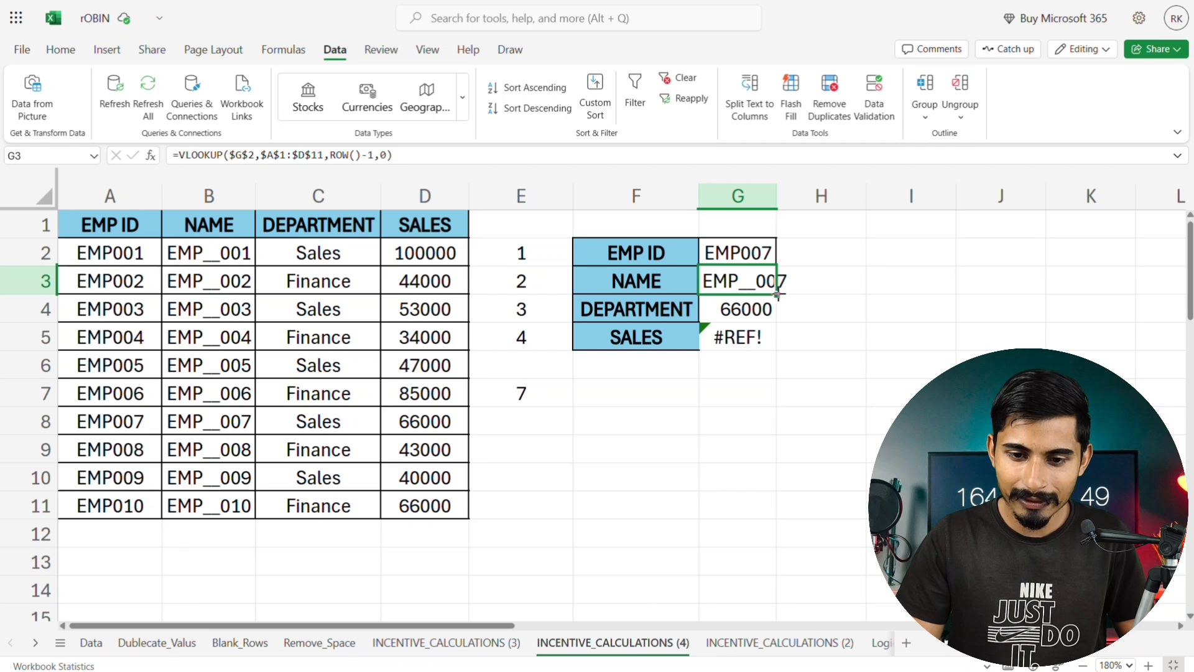
left_click_drag(787, 291, 775, 334)
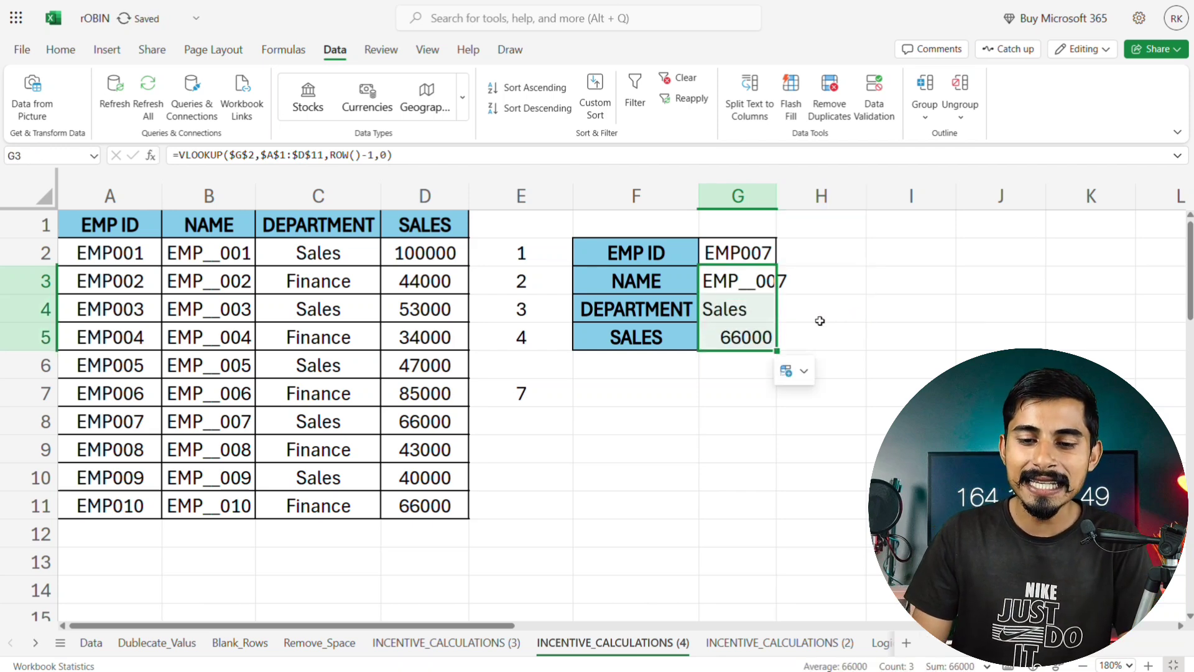
left_click(820, 321)
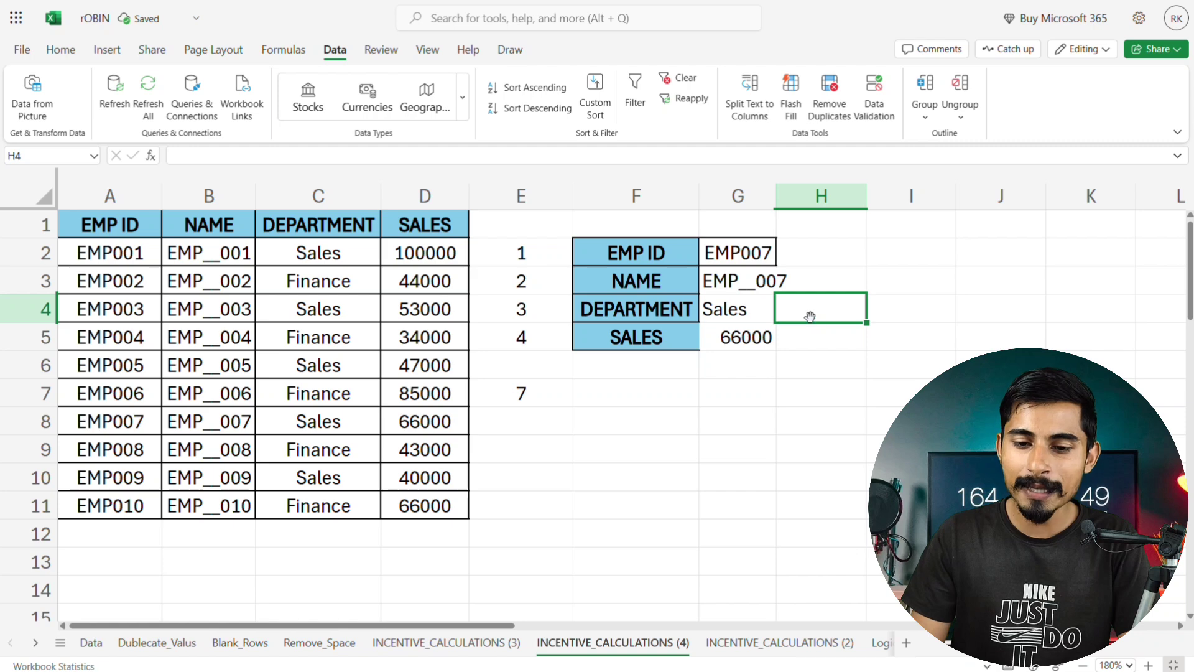
Step: Examine the arguments of the VLOOKUP formula in G3
left_click(751, 290)
double_click(751, 290)
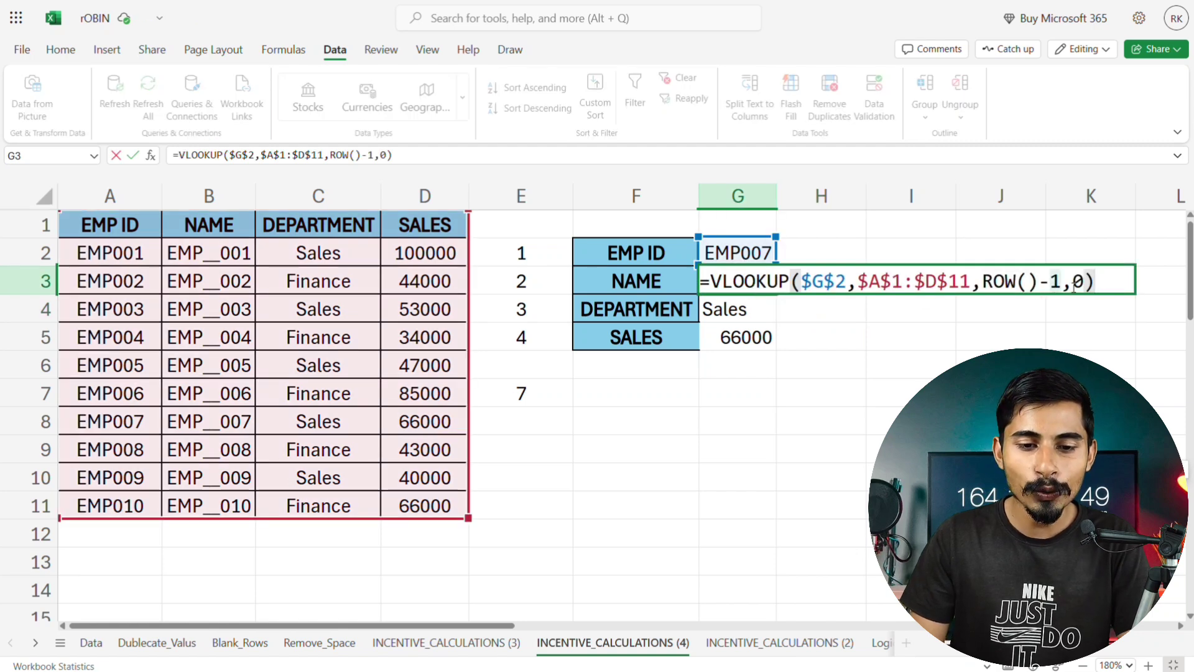
left_click(1057, 318)
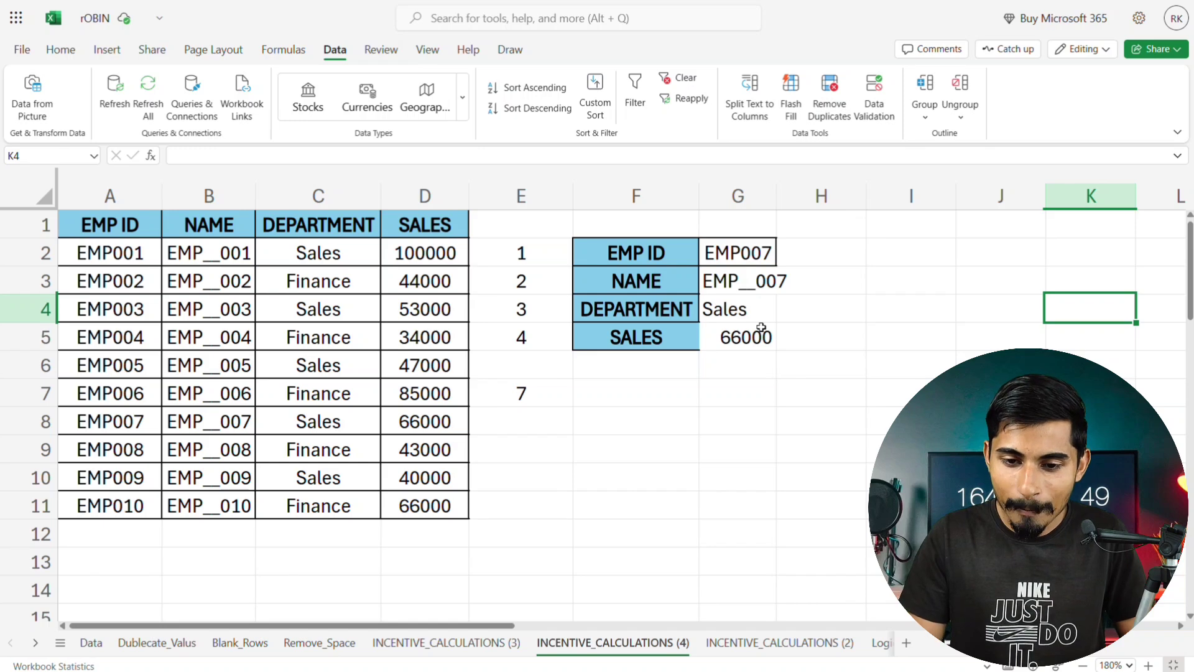
Step: Test the lookup table by choosing EMP006 and then EMP004 in the EMP ID drop-down in G2
left_click(770, 252)
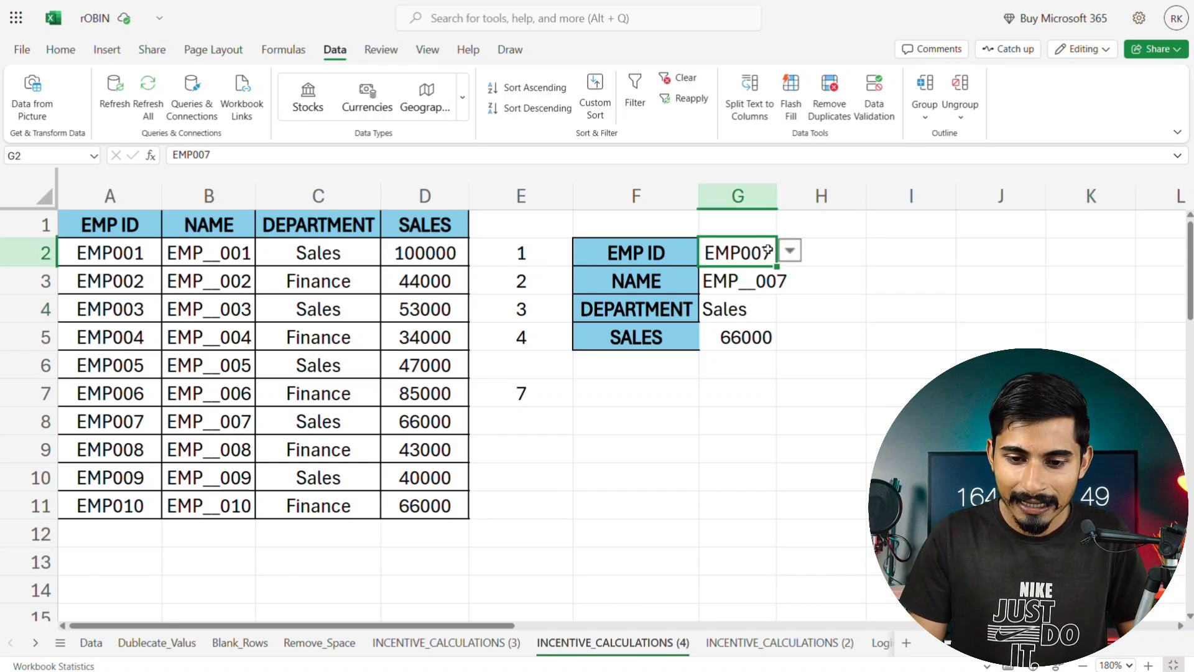
left_click(790, 251)
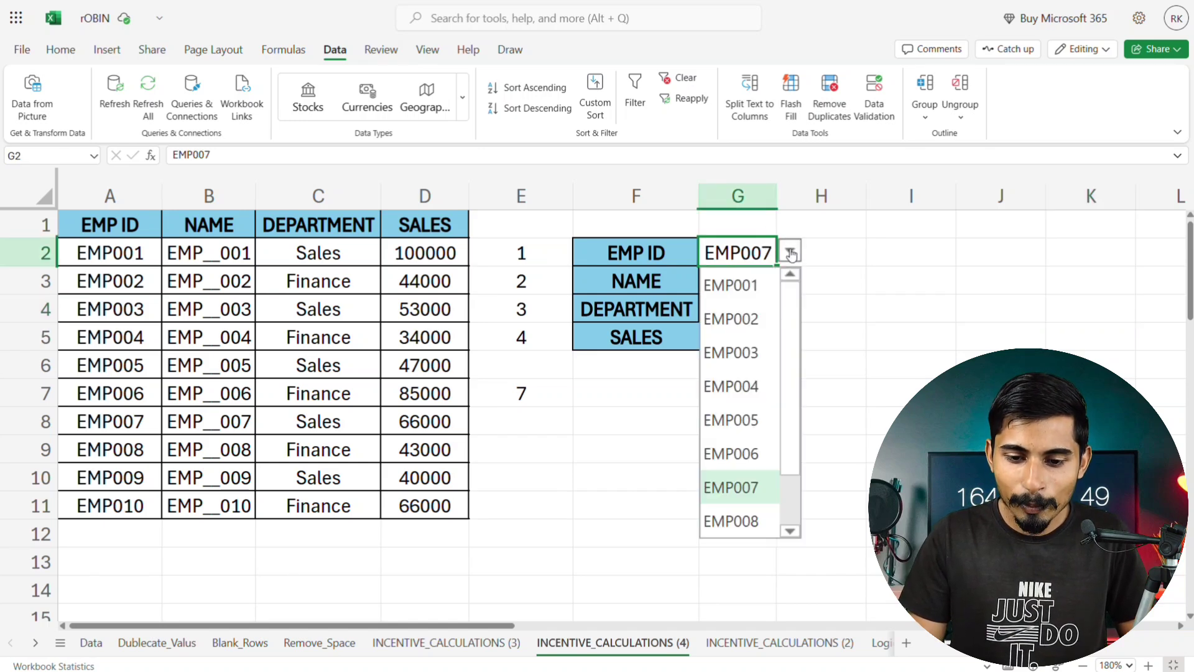
left_click(753, 453)
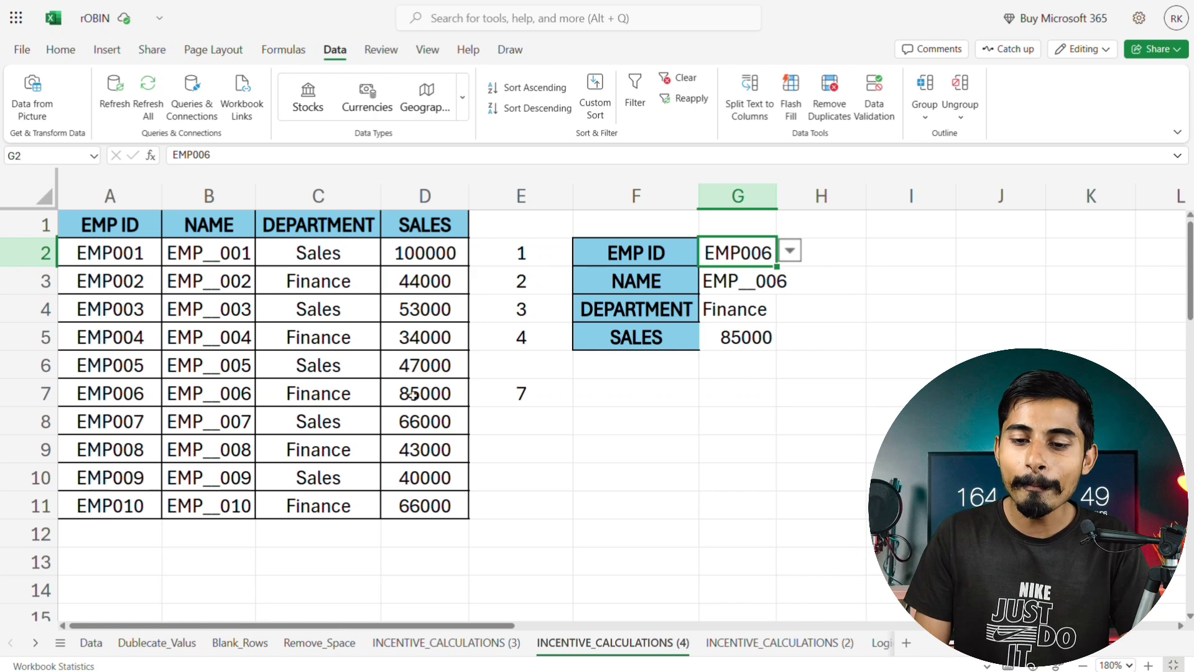
left_click(790, 251)
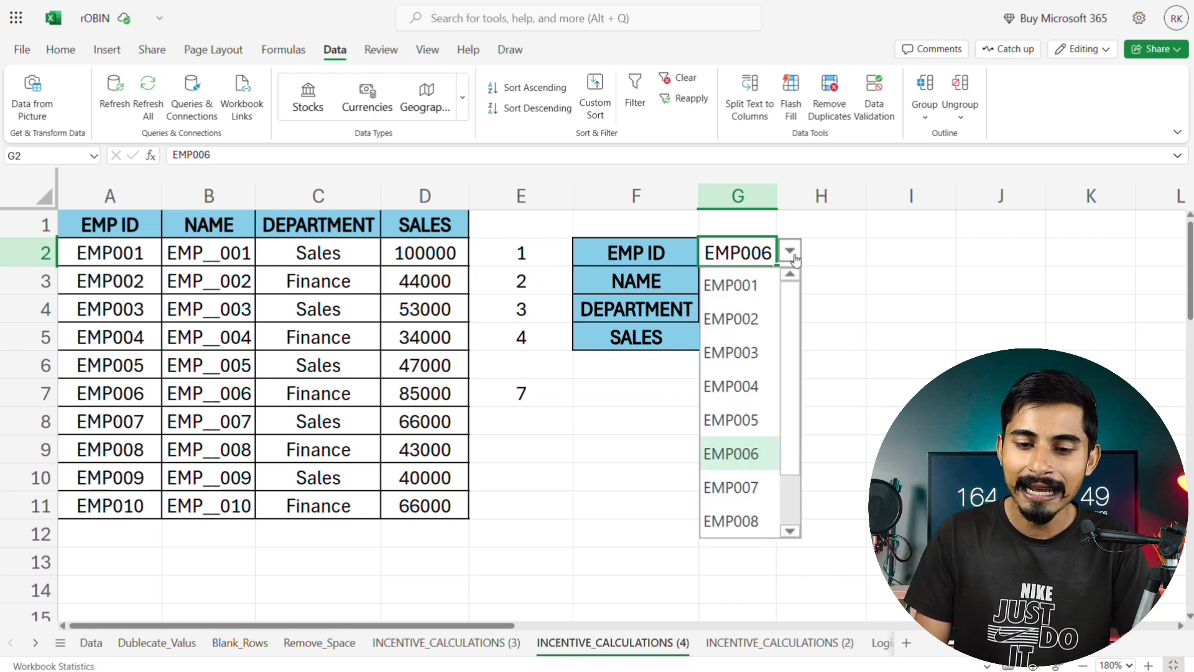
left_click(758, 390)
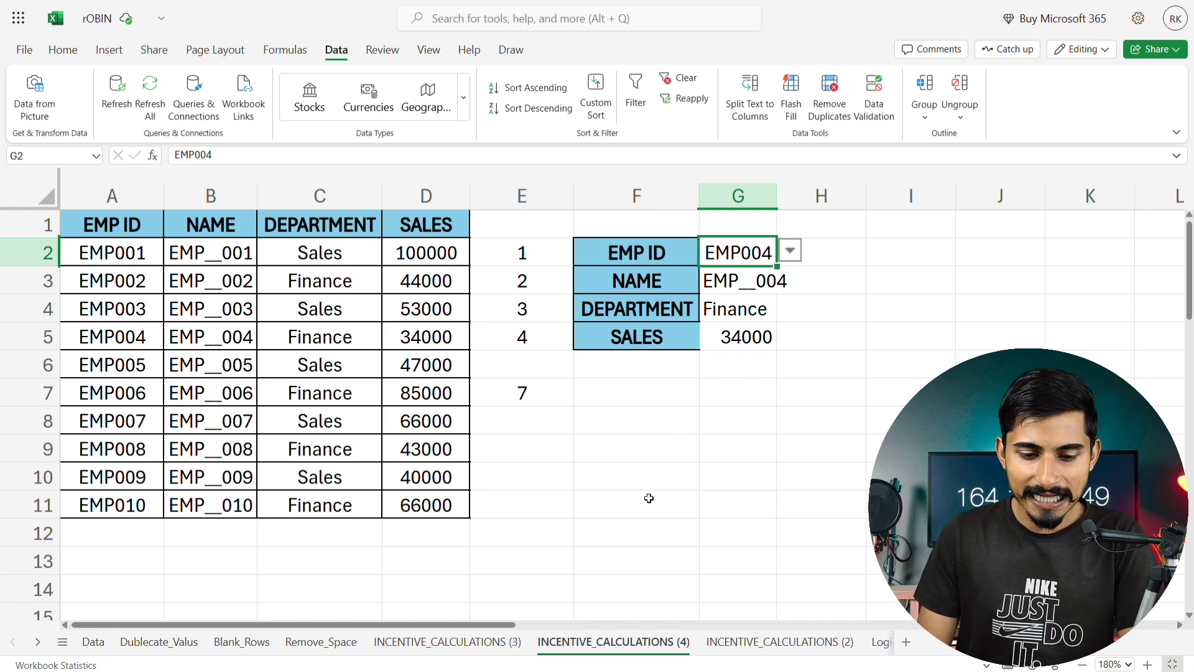
Step: Open the INCENTIVE_CALCULATIONS (3) sheet and select the entire Salary and EMP_TYPE grade table in H2:I8
left_click(498, 637)
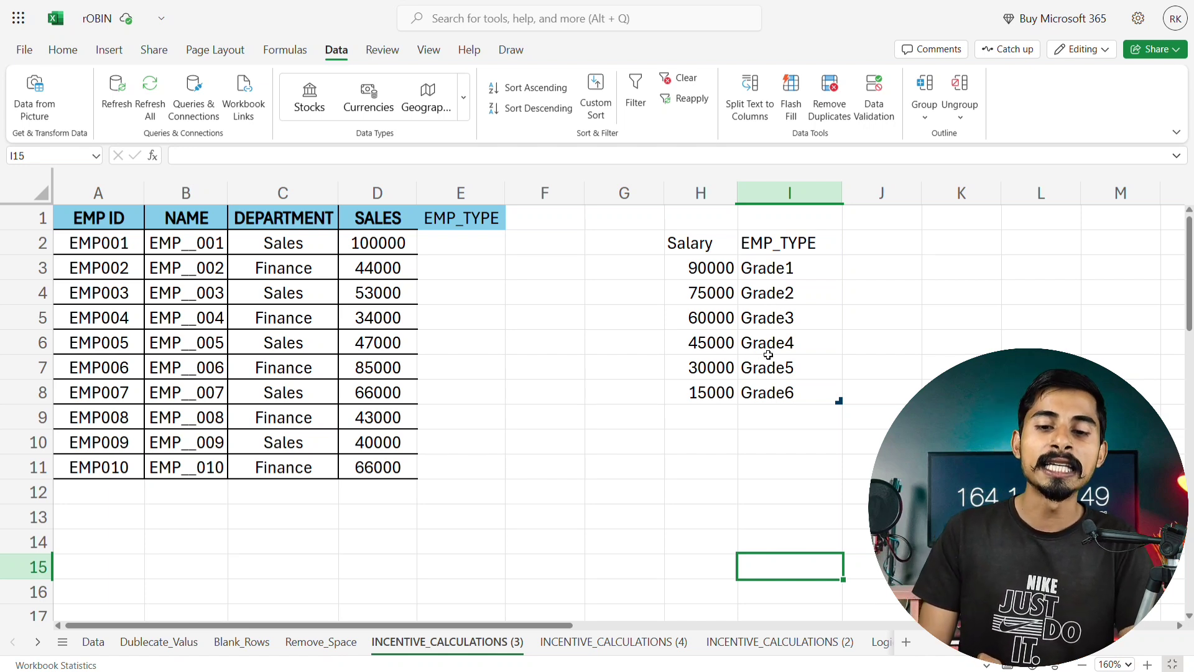
left_click(699, 248)
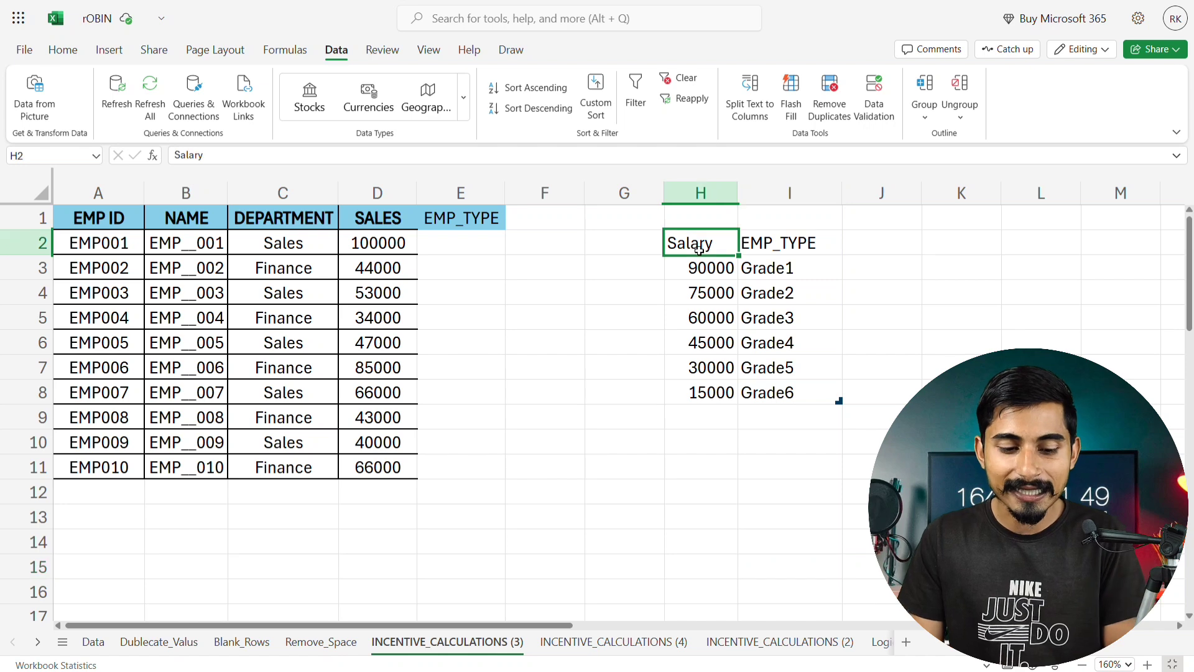
key("ctrl+a")
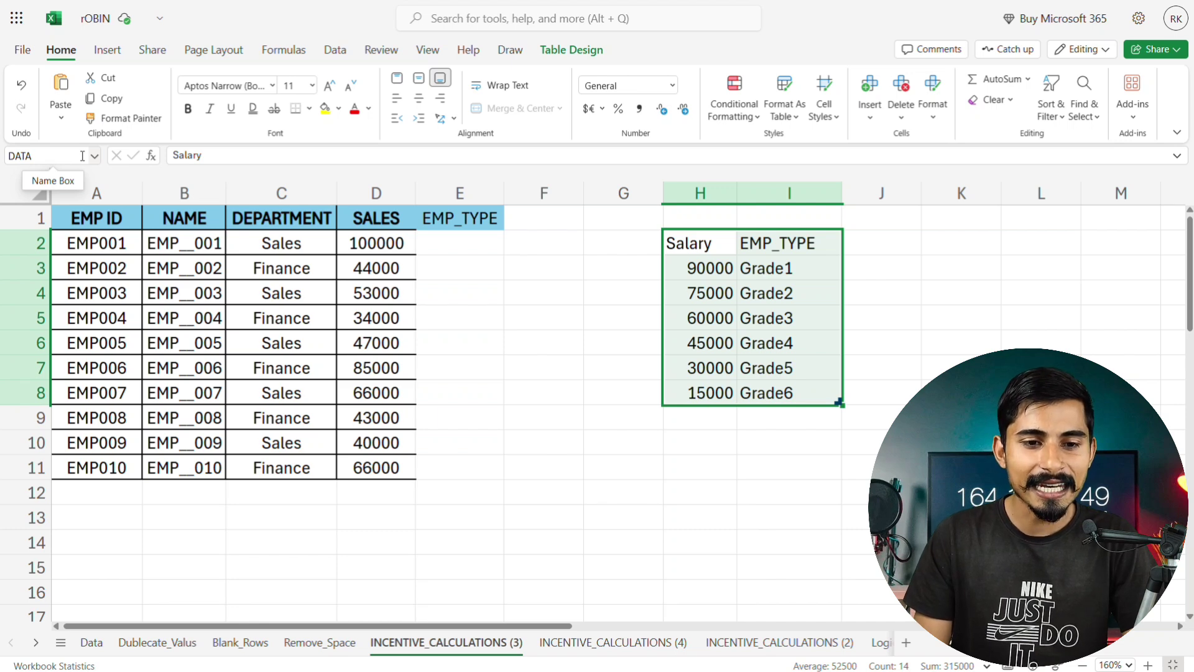
left_click(295, 53)
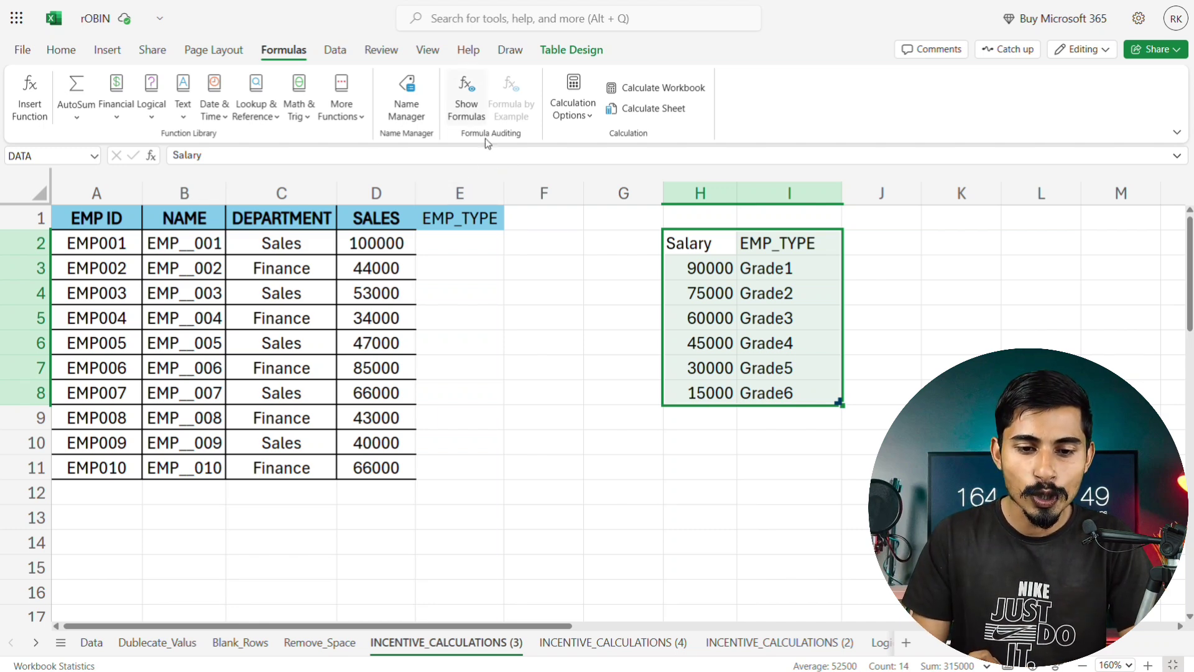
Step: Start a VLOOKUP formula in E2 with the sales amount in D2 as the lookup value
left_click(473, 245)
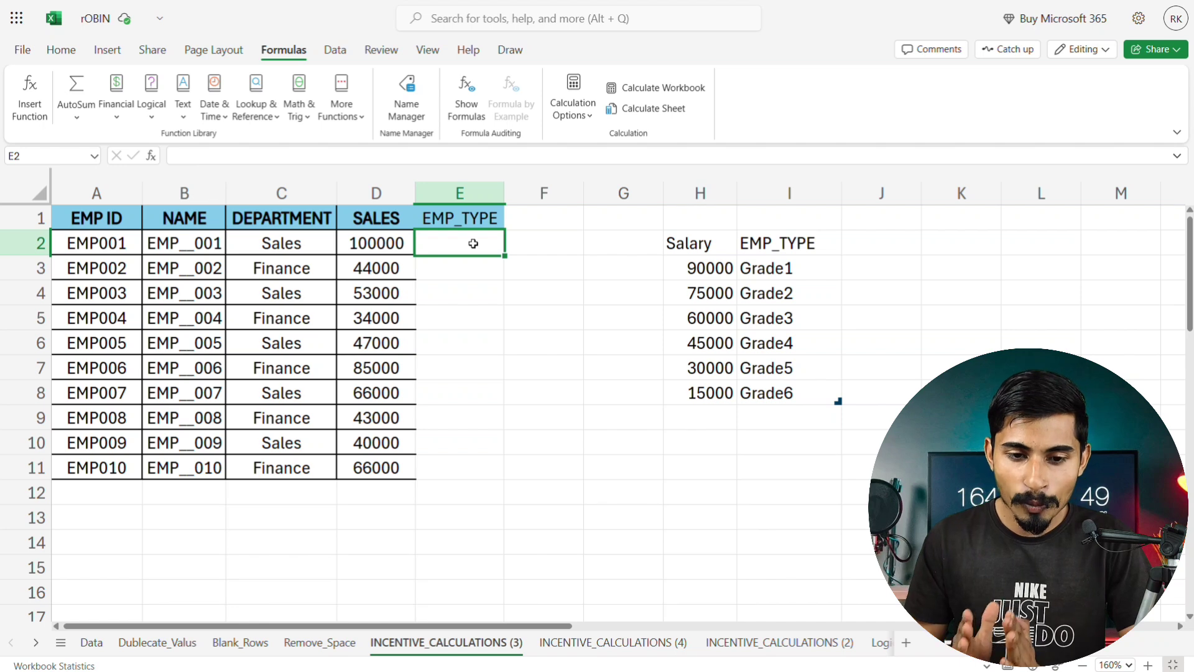
type("=")
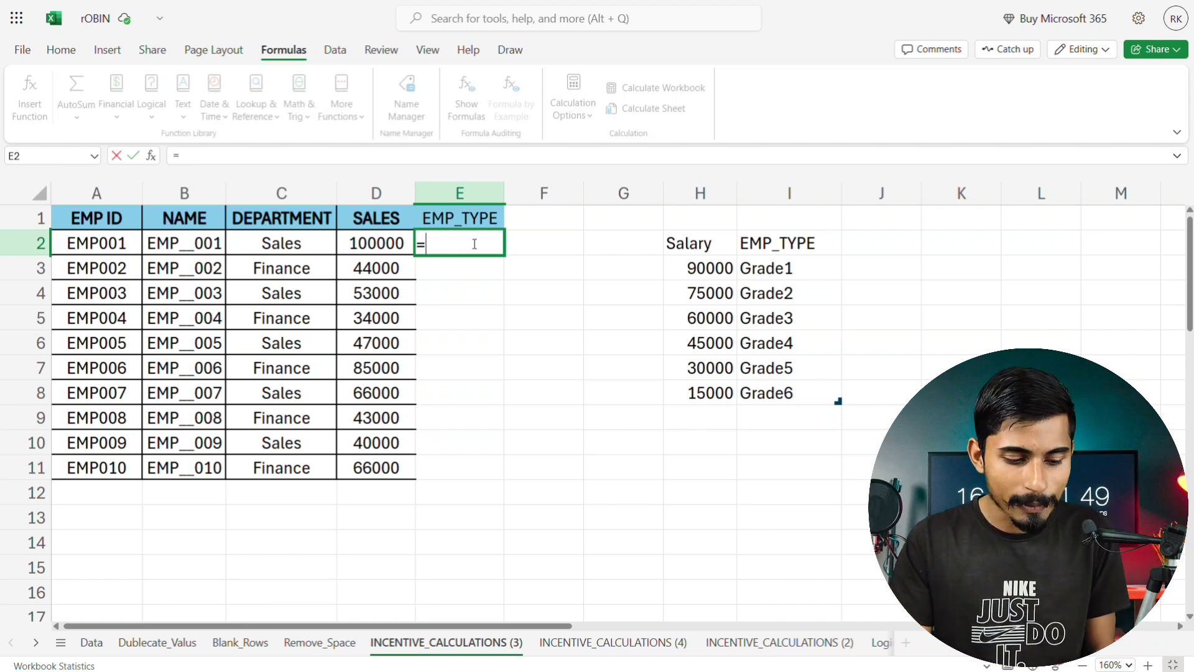
type("V")
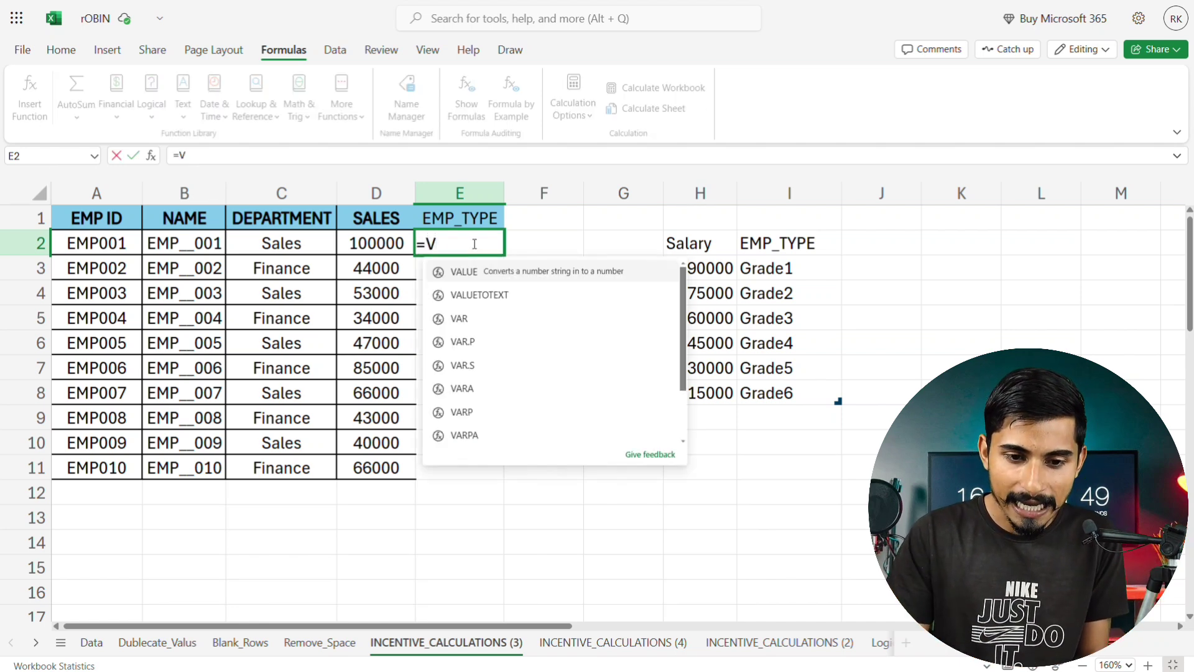
type("L")
left_click(492, 271)
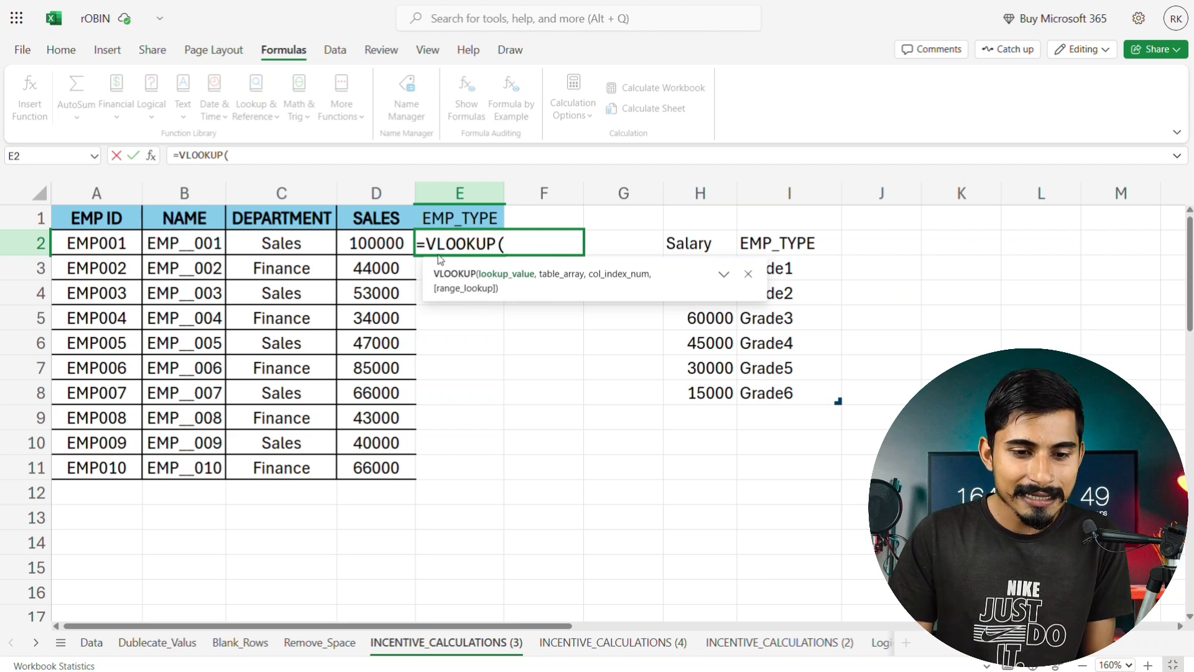
left_click(375, 239)
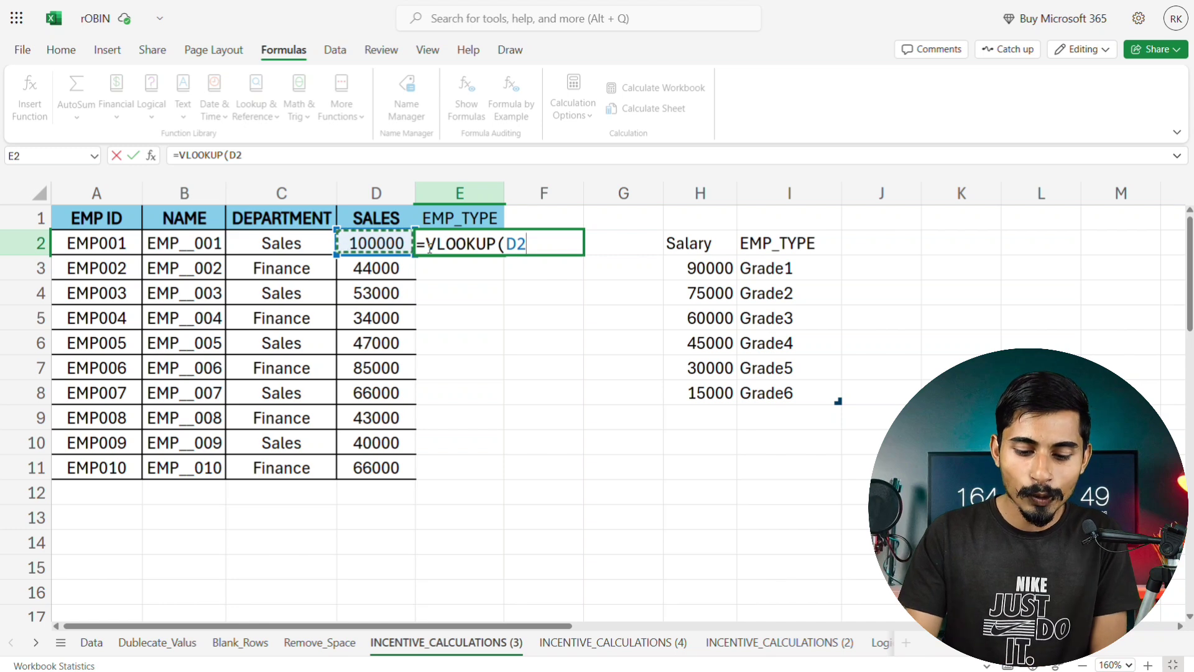
type(",")
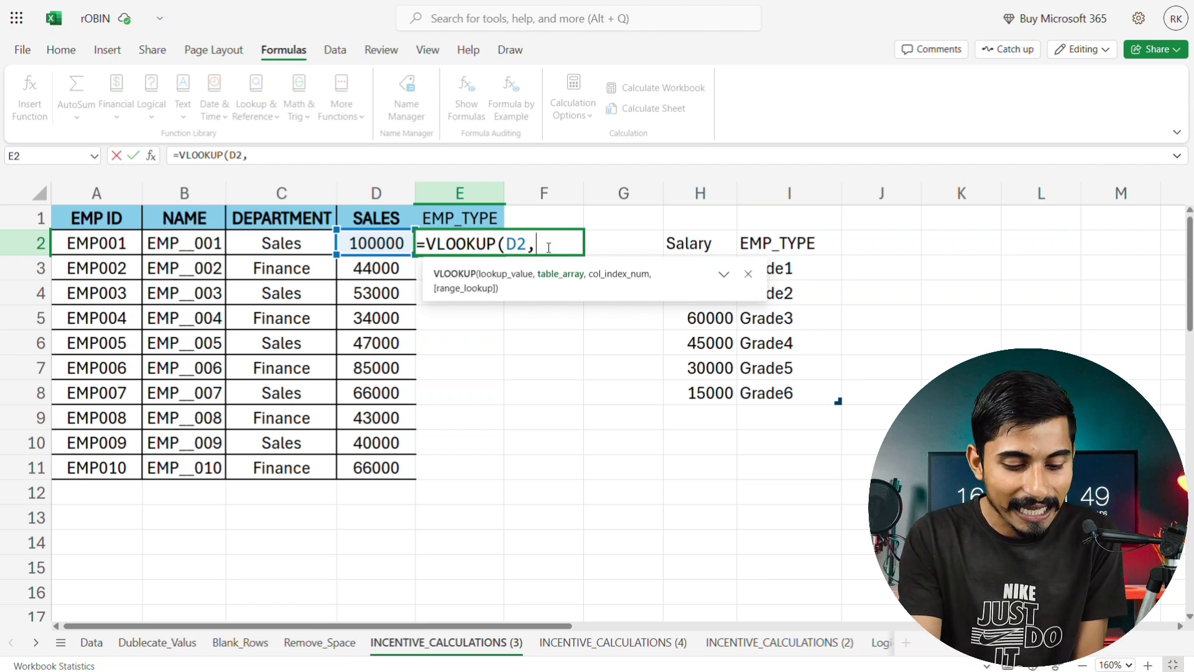
Step: Complete the E2 VLOOKUP with the named range DATA, column index 2 and range lookup 1, and fill it down to E11
type("D")
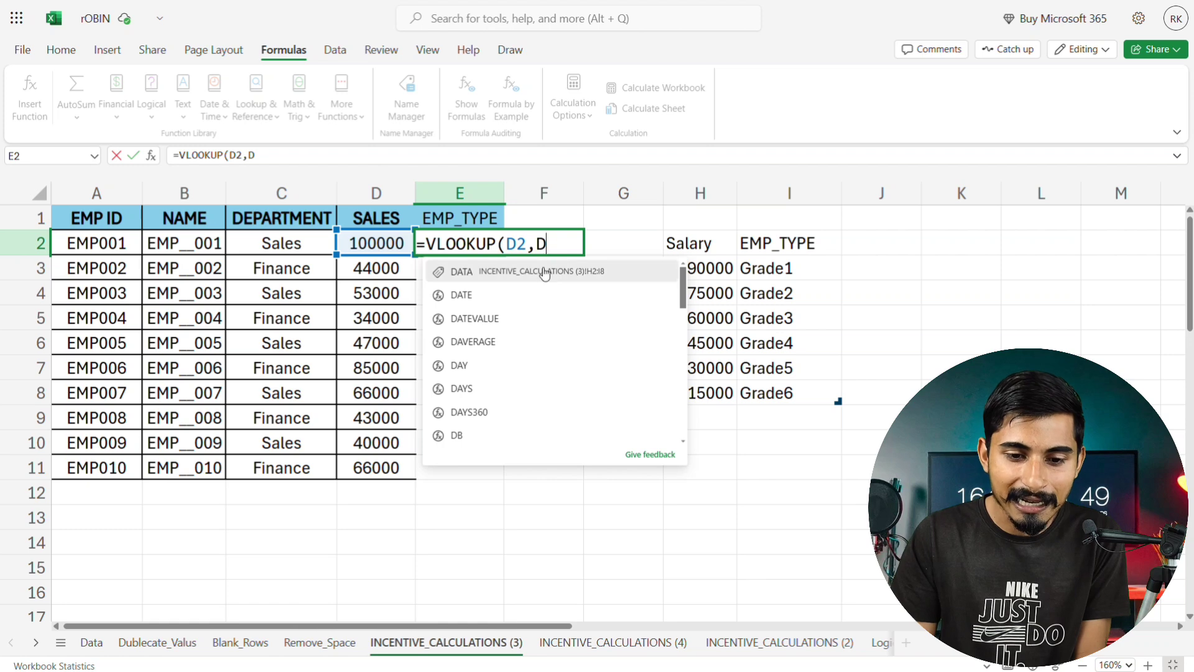
left_click(545, 274)
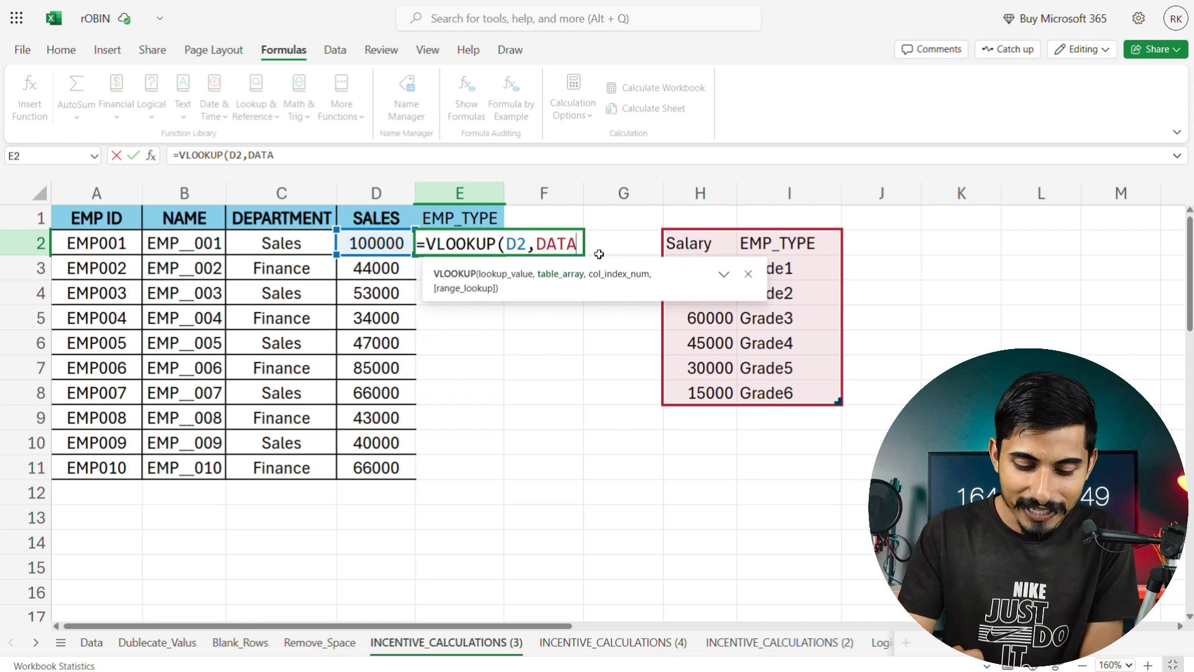
type(",")
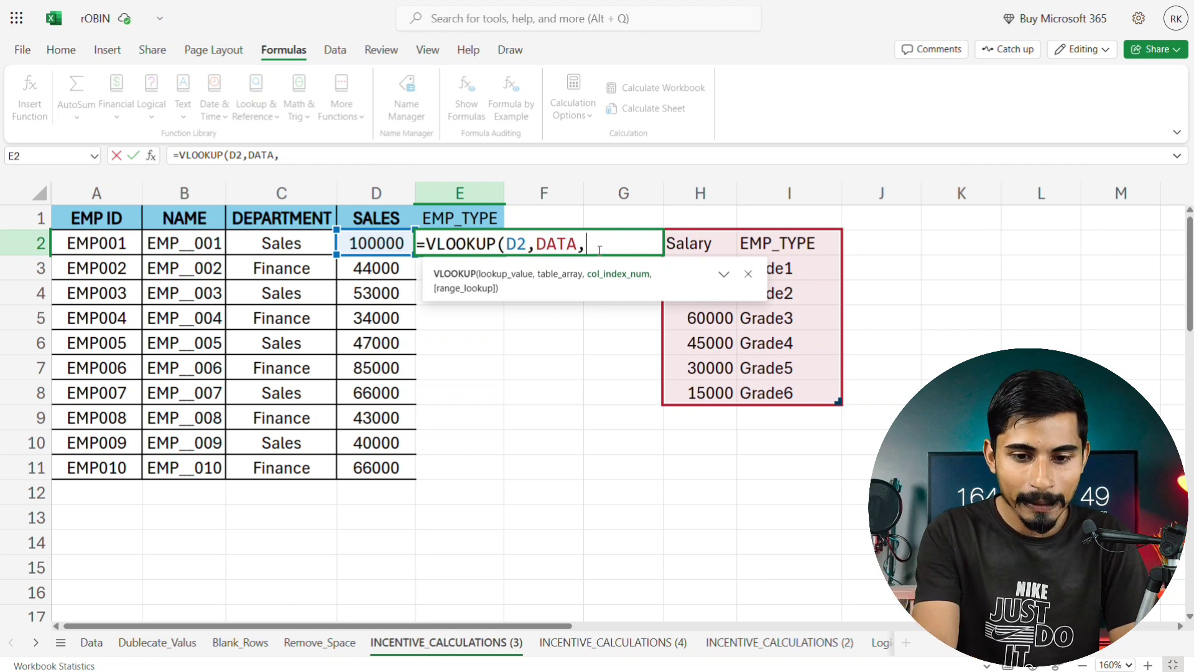
type(",")
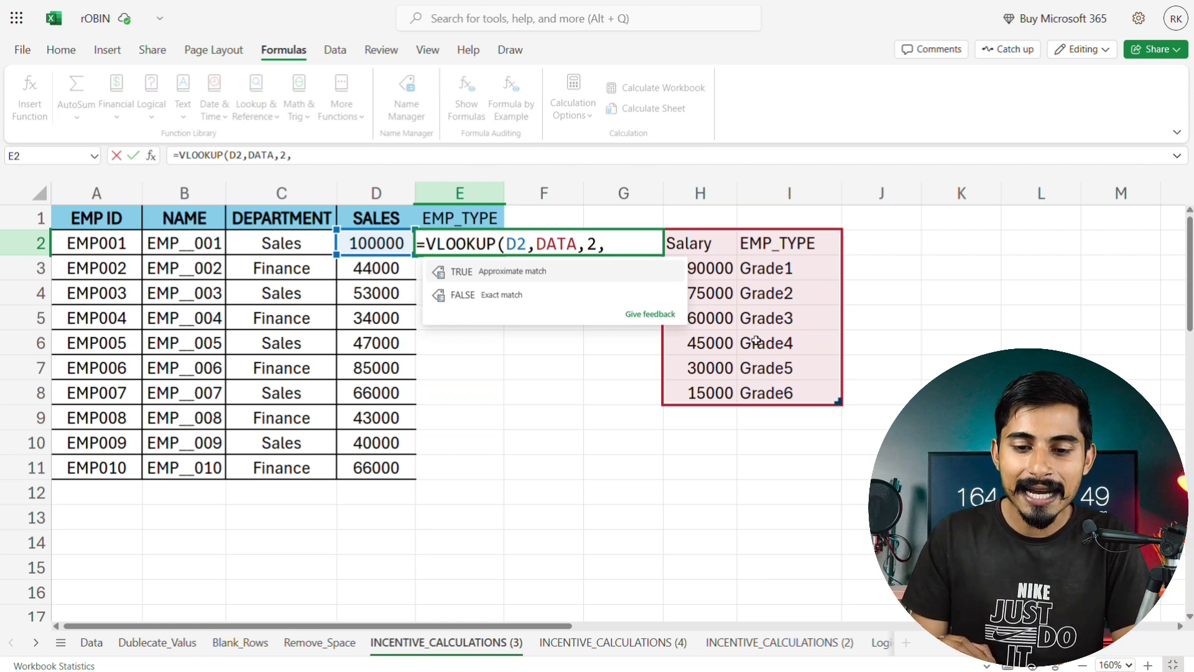
key("Down")
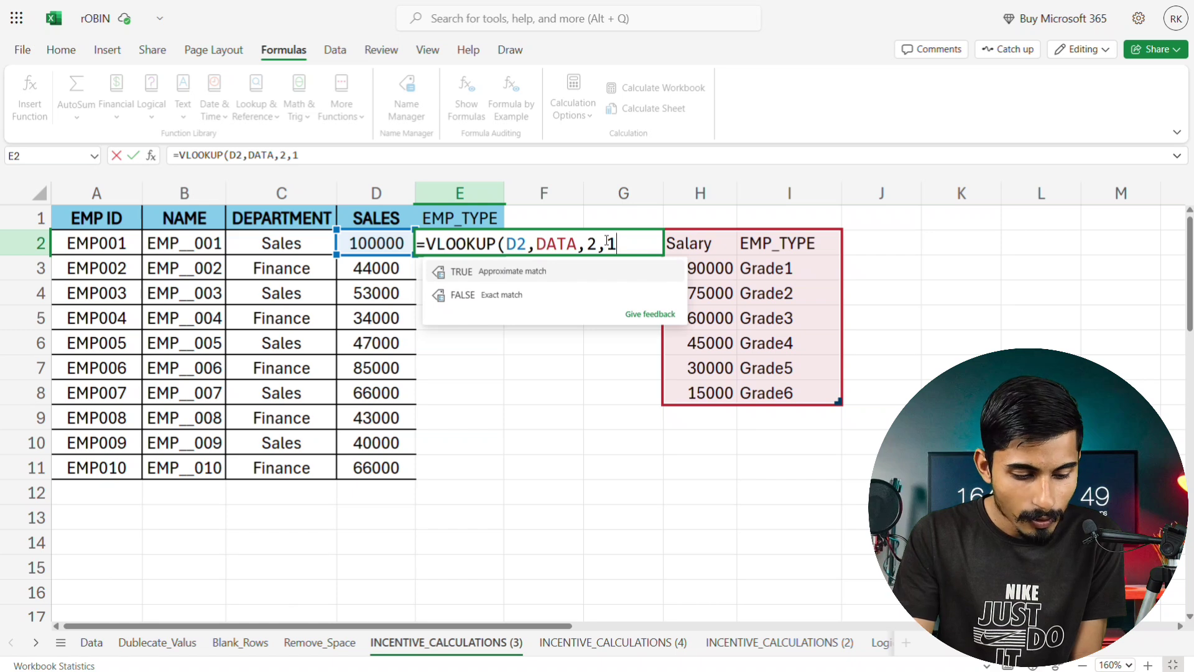
type(")")
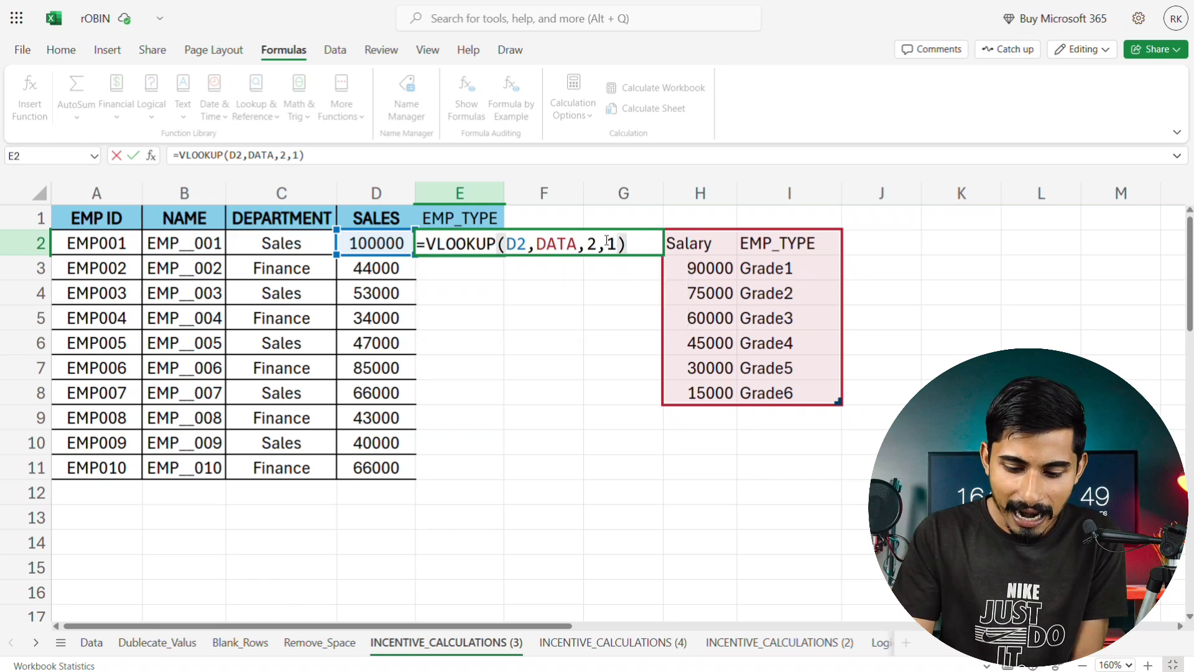
key("Return")
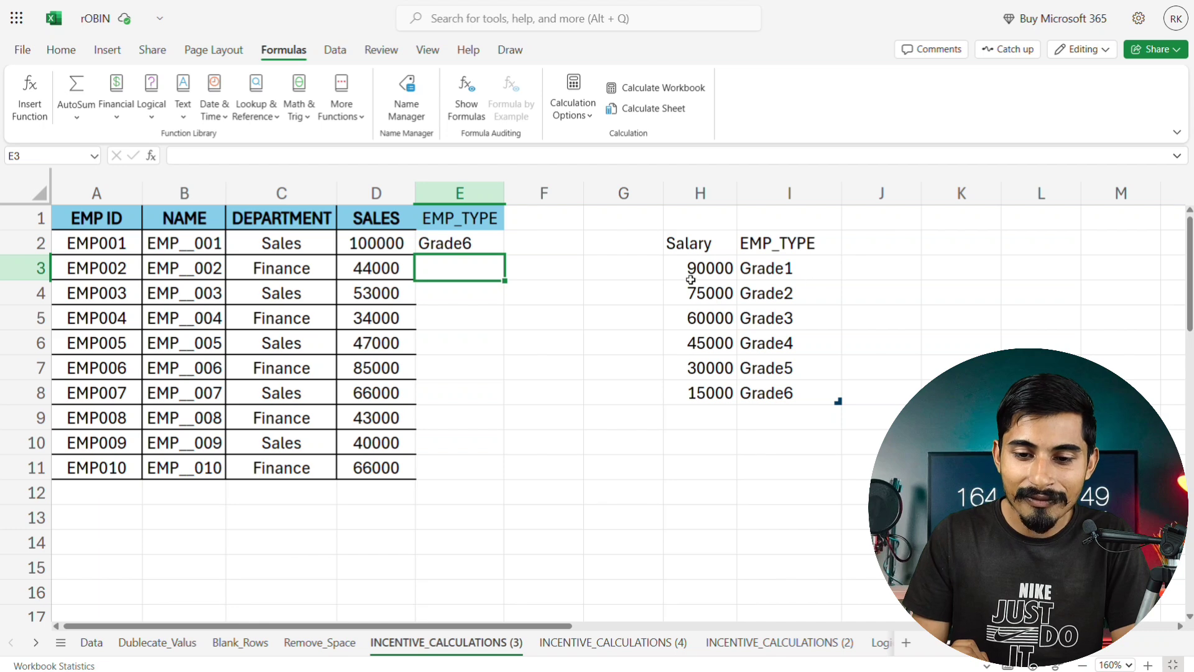
left_click(483, 249)
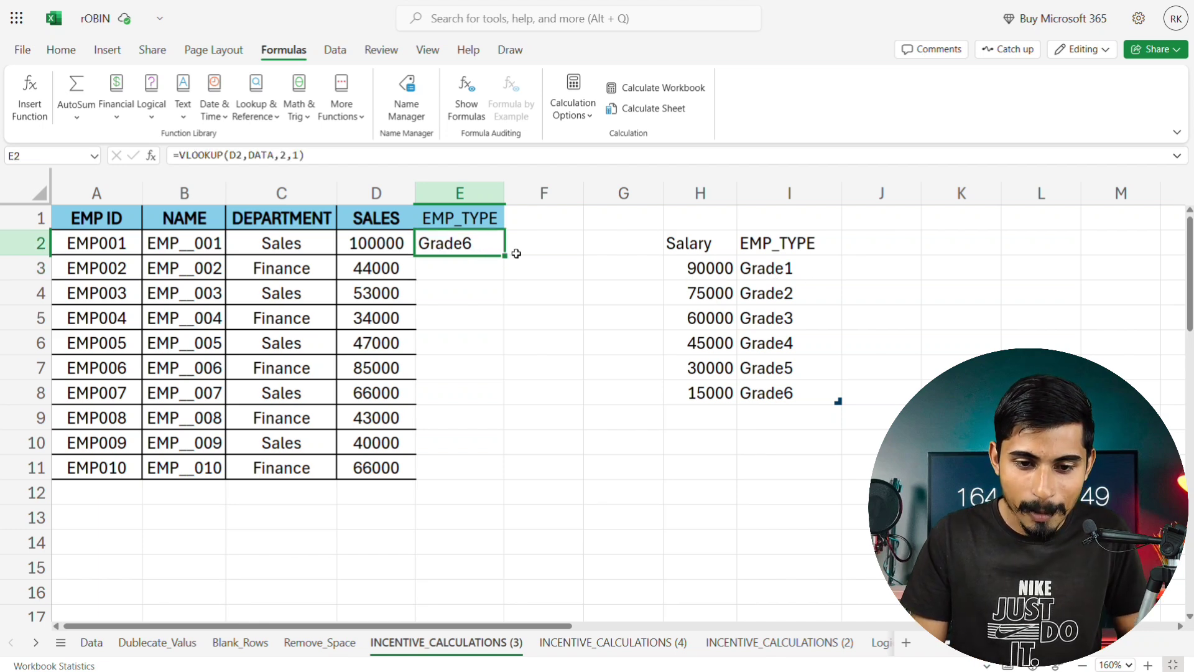
left_click_drag(503, 256, 484, 466)
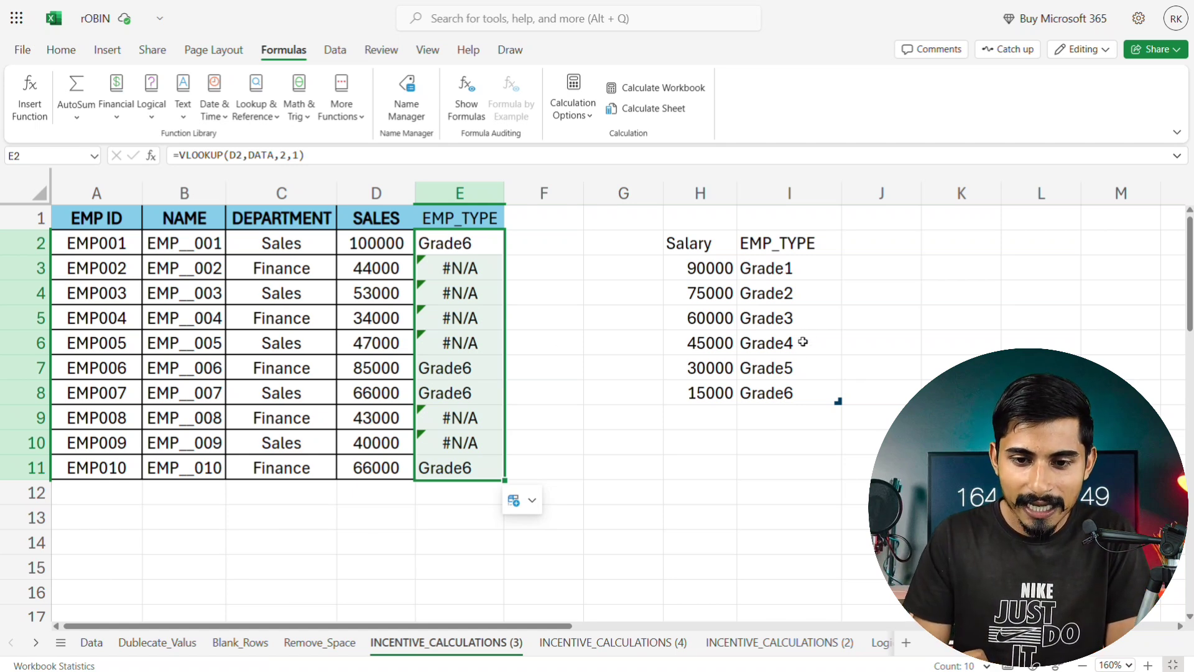
Step: Sort the grade table's Salary values in H3:H8 in ascending order
left_click(714, 268)
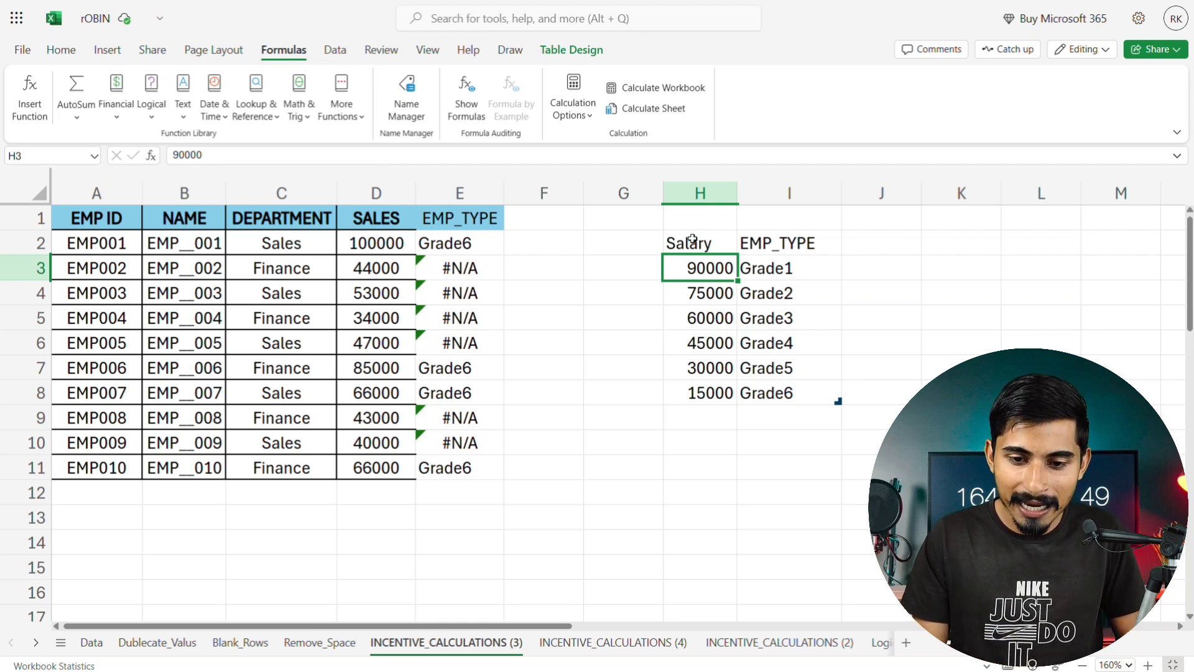
left_click_drag(708, 272, 721, 392)
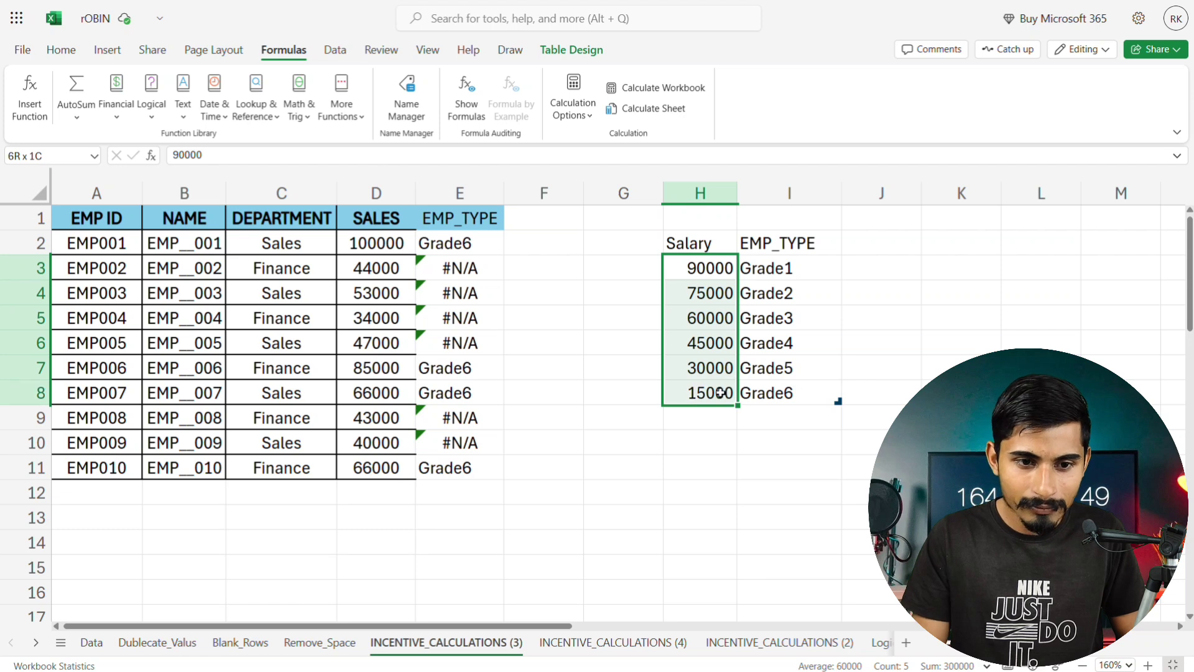
left_click(336, 51)
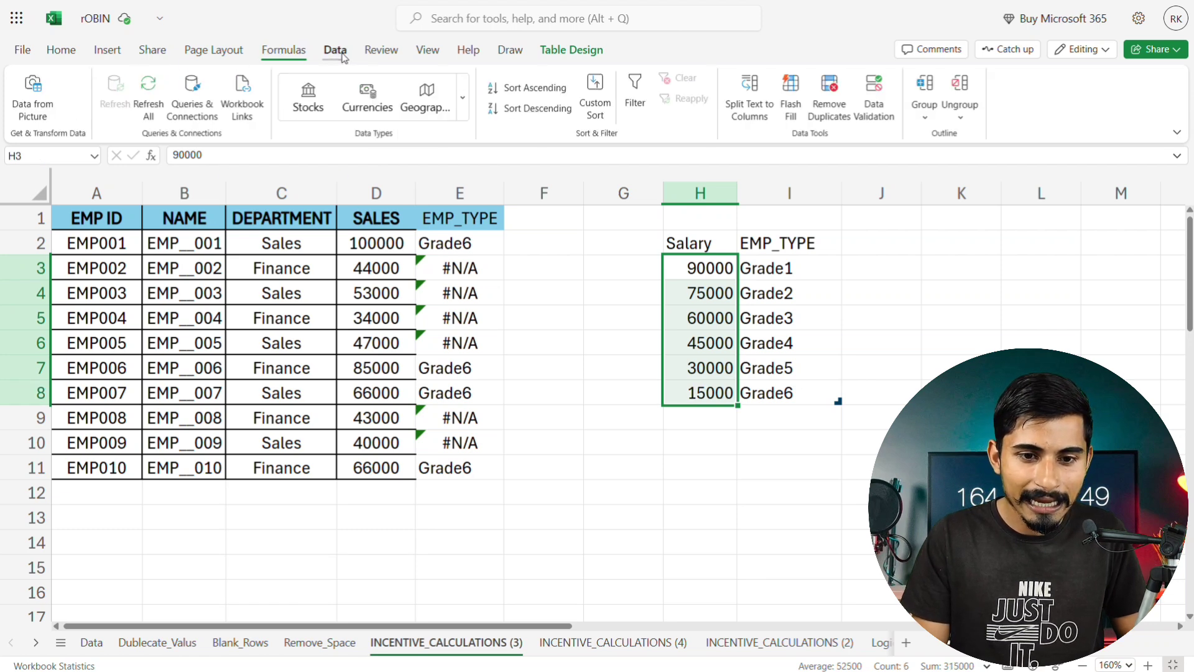
left_click(534, 90)
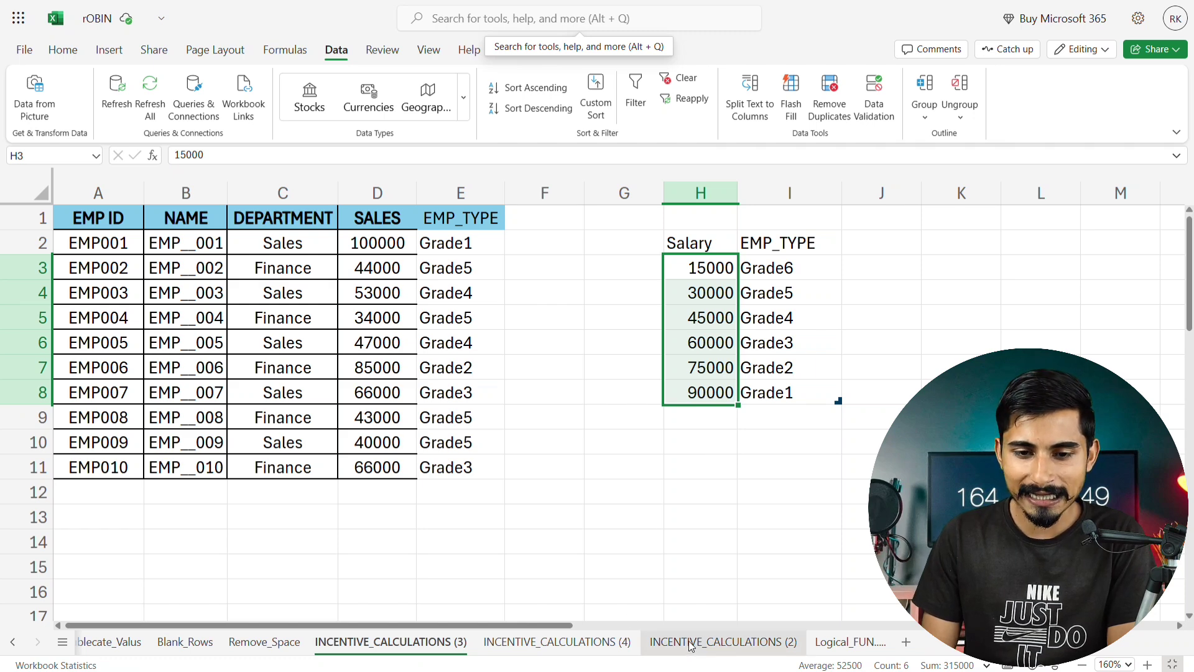
Step: Open the INCENTIVE_CALCULATIONS (2) sheet and copy the EMP ID header from A1 into F2
left_click(665, 647)
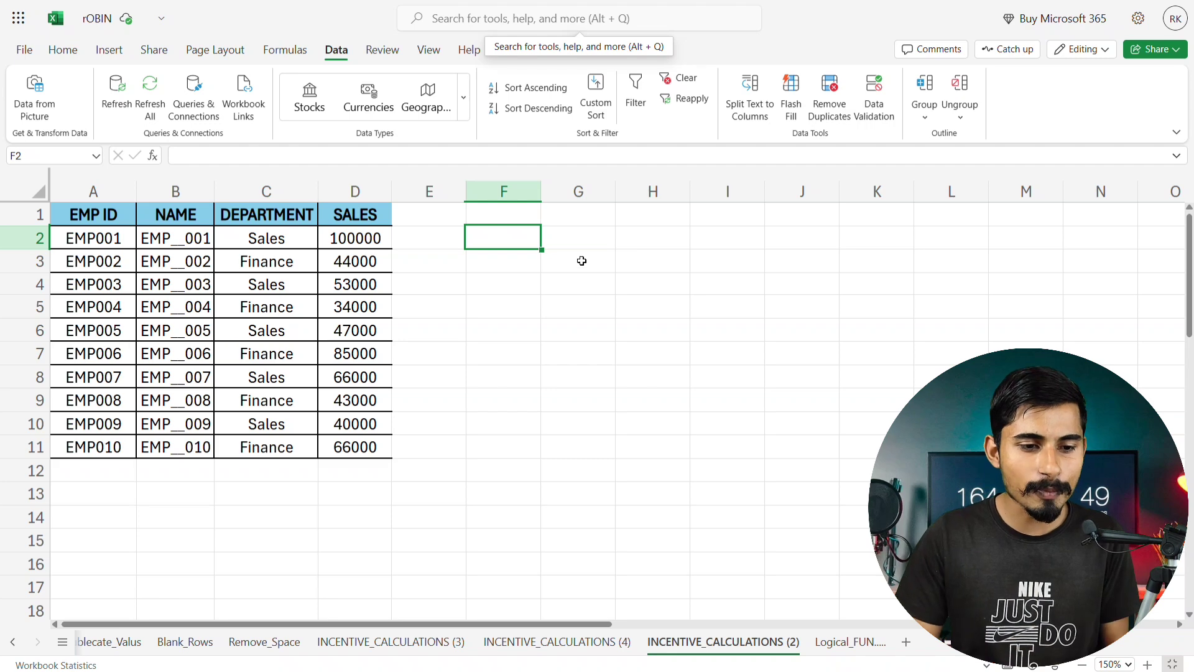
left_click(118, 216)
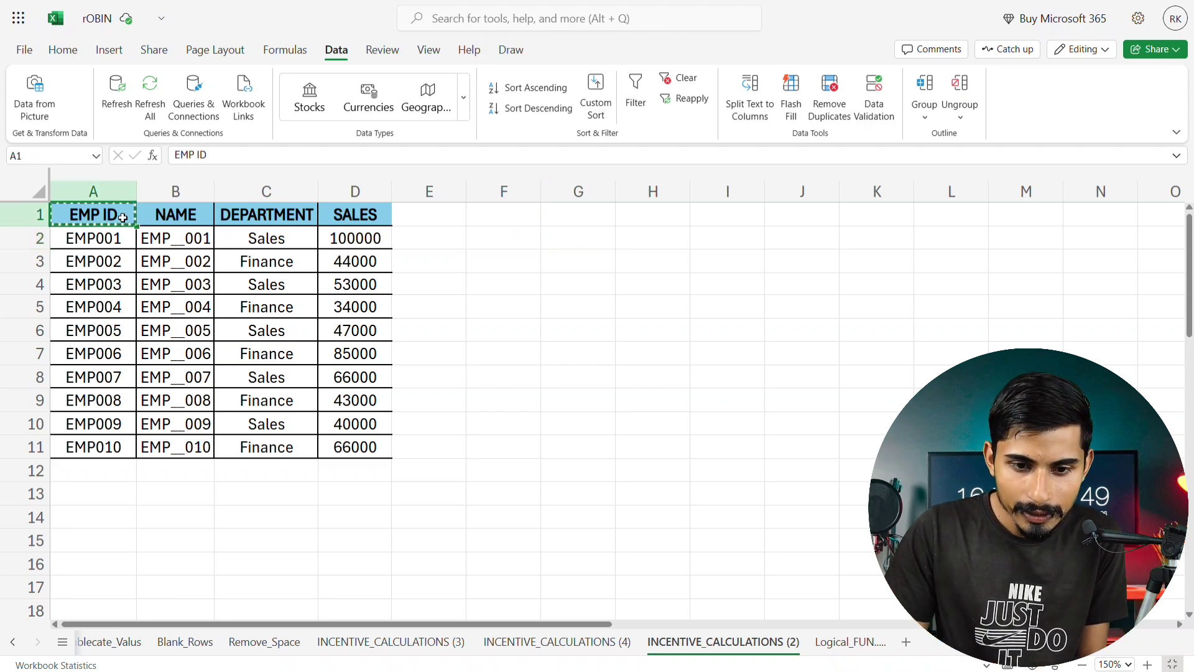
left_click(524, 235)
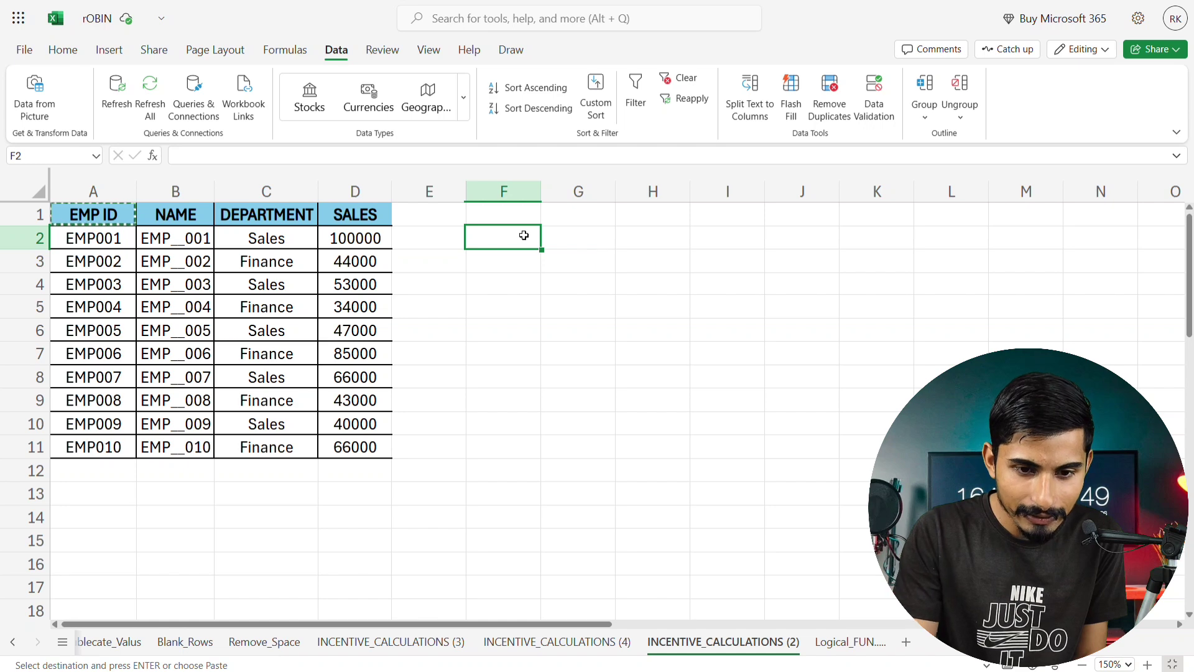
key("ctrl+v")
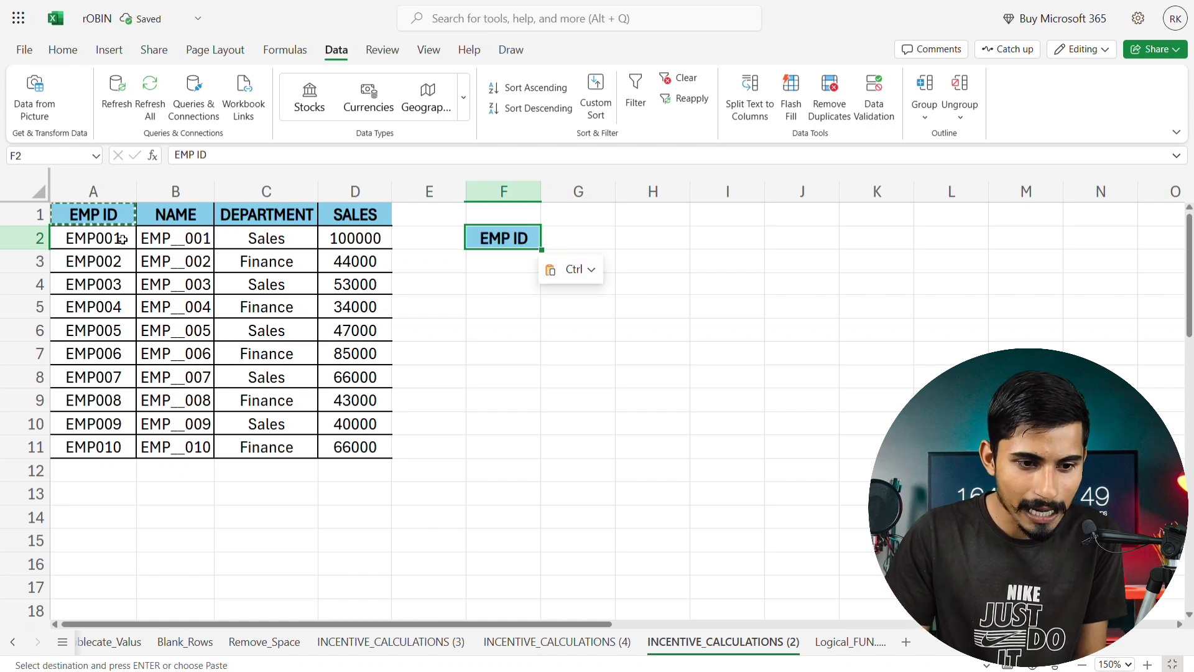
Step: Copy the employee ID EMP001 from A2 into G2 beside the EMP ID label
left_click(122, 240)
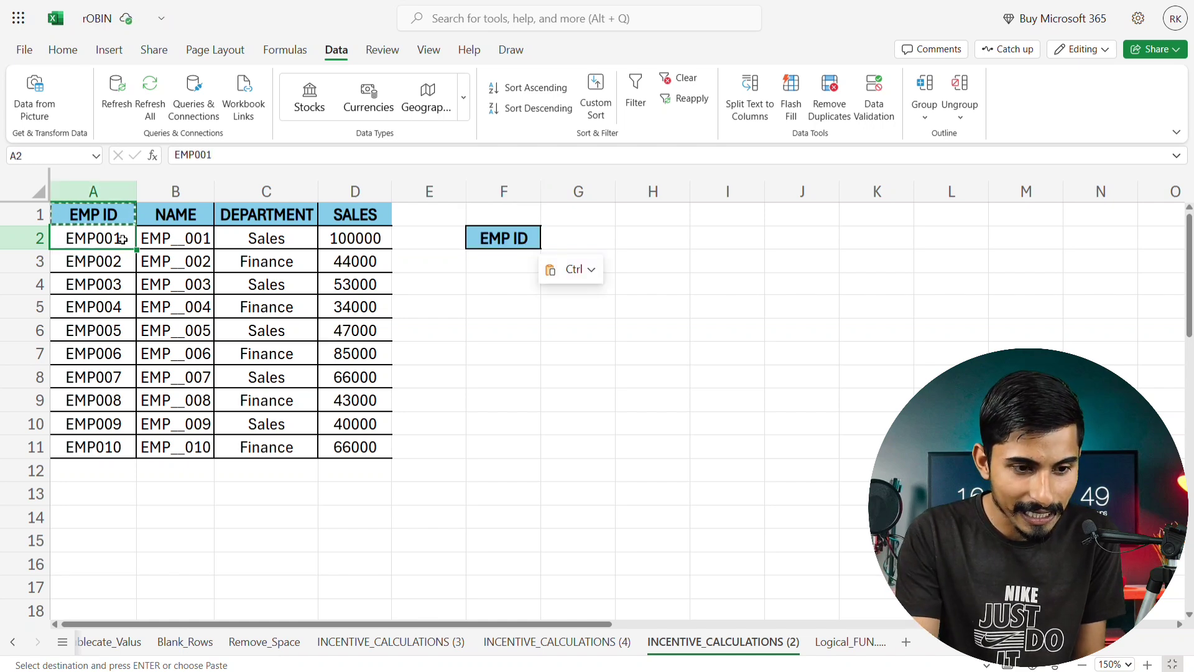
key("ctrl+c")
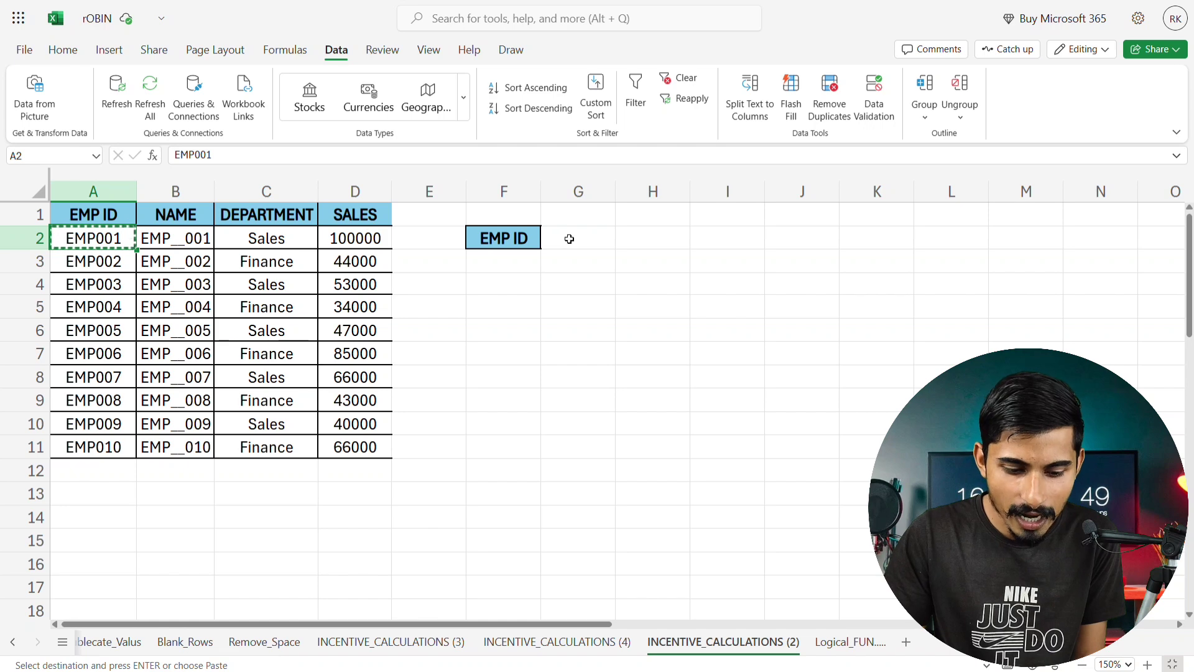
left_click(569, 239)
key("ctrl+v")
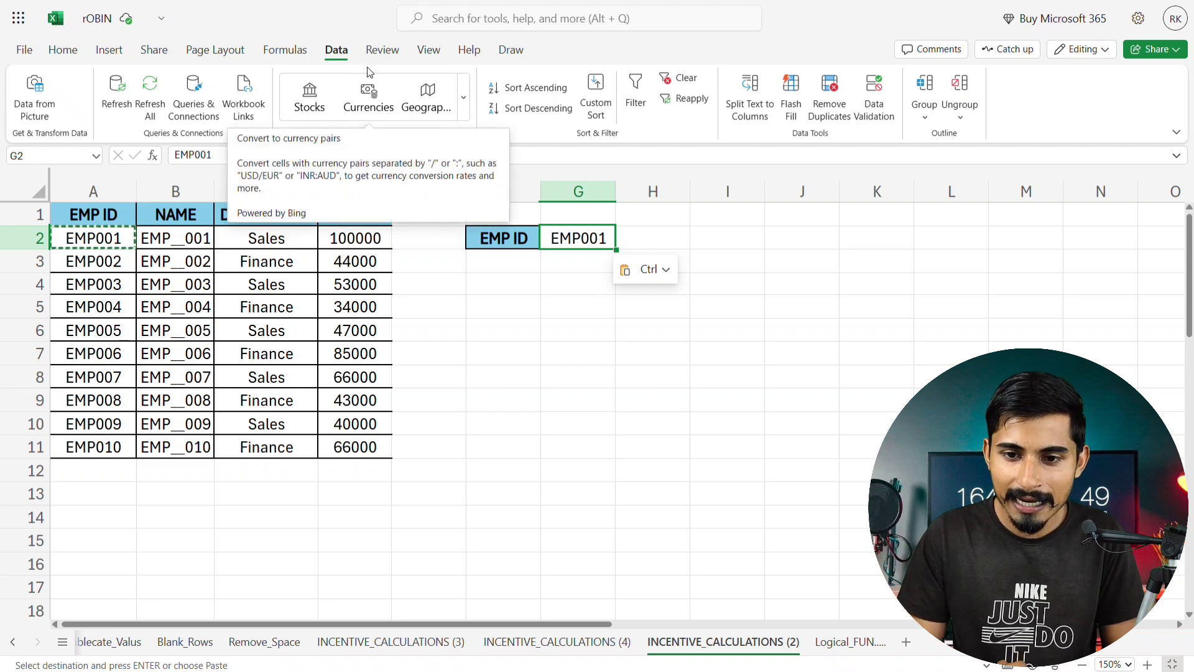
Step: Apply a List data validation to G2 with source =$A$2:$A$11 and check the choices in its drop-down
left_click(875, 107)
left_click(700, 256)
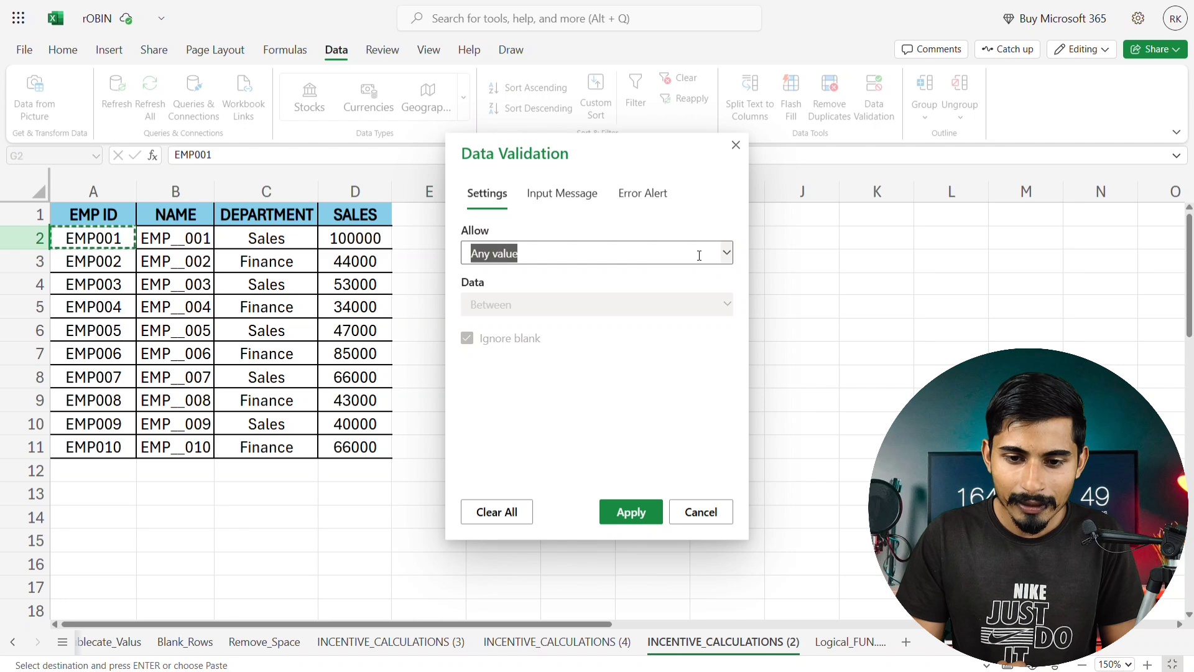
left_click(596, 354)
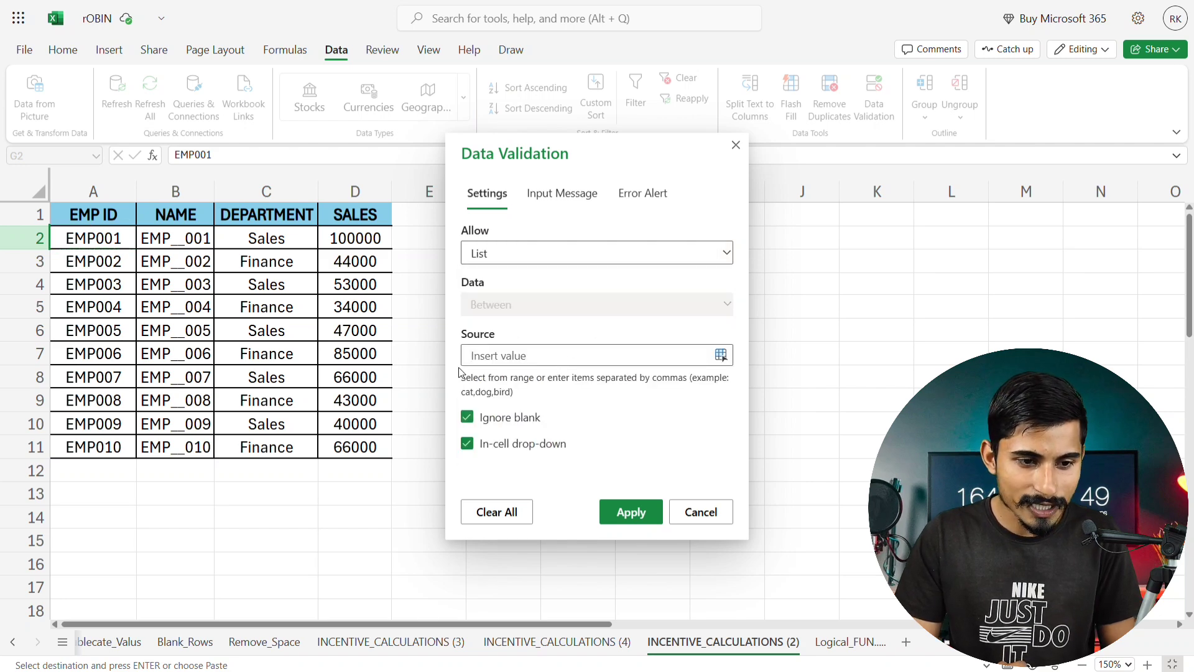
left_click(100, 238)
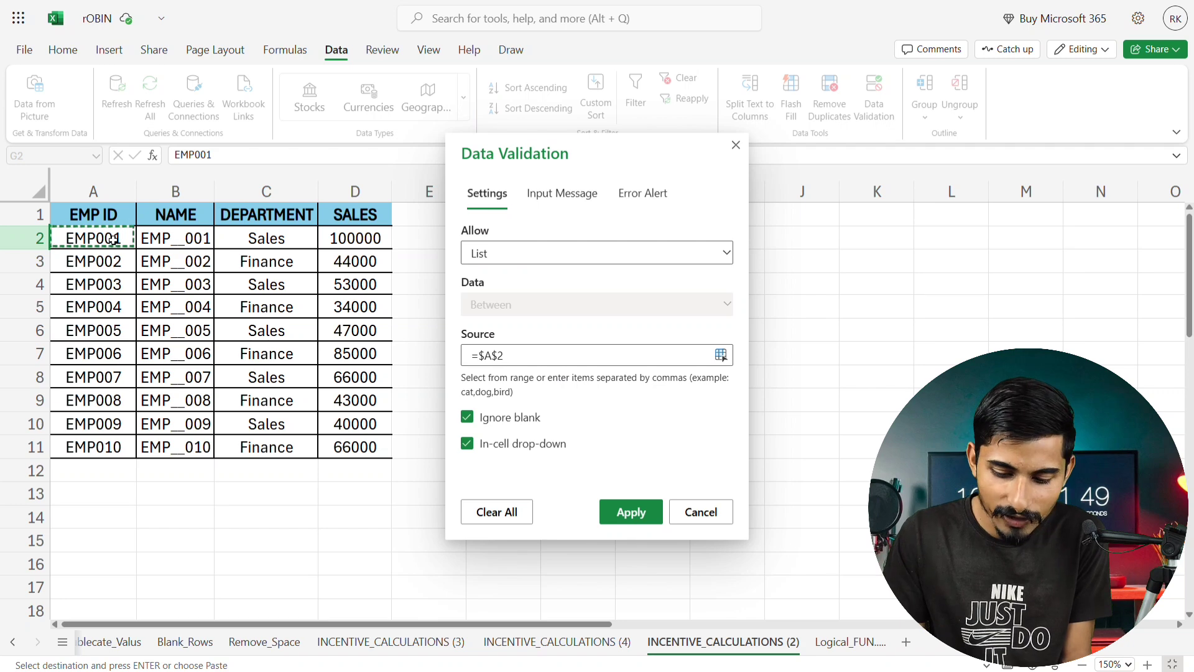
left_click_drag(113, 238, 100, 447)
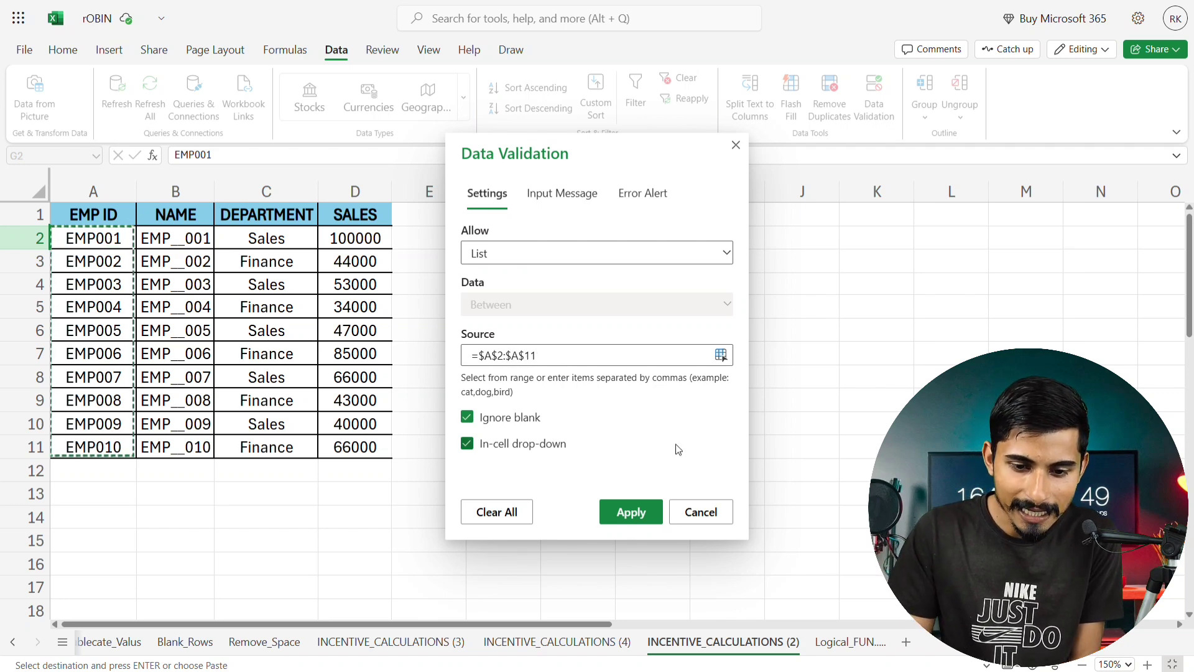
left_click(638, 511)
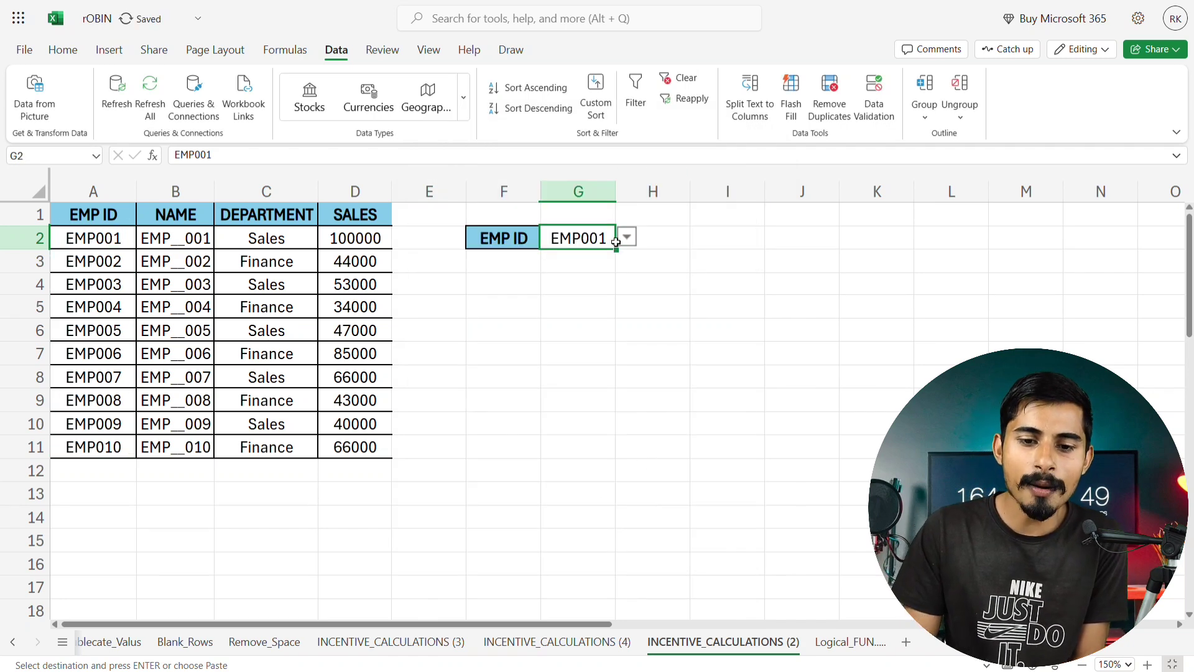
left_click(627, 238)
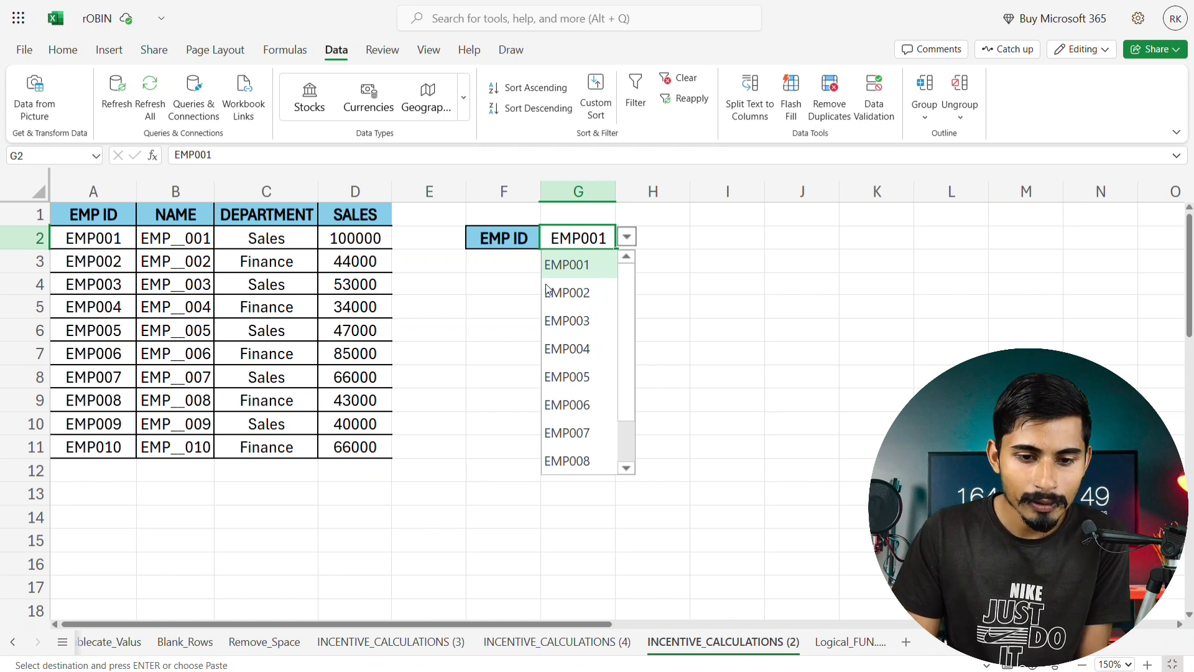
left_click(505, 257)
Step: Copy the NAME header from B1 into F3 below the EMP ID label
left_click(184, 218)
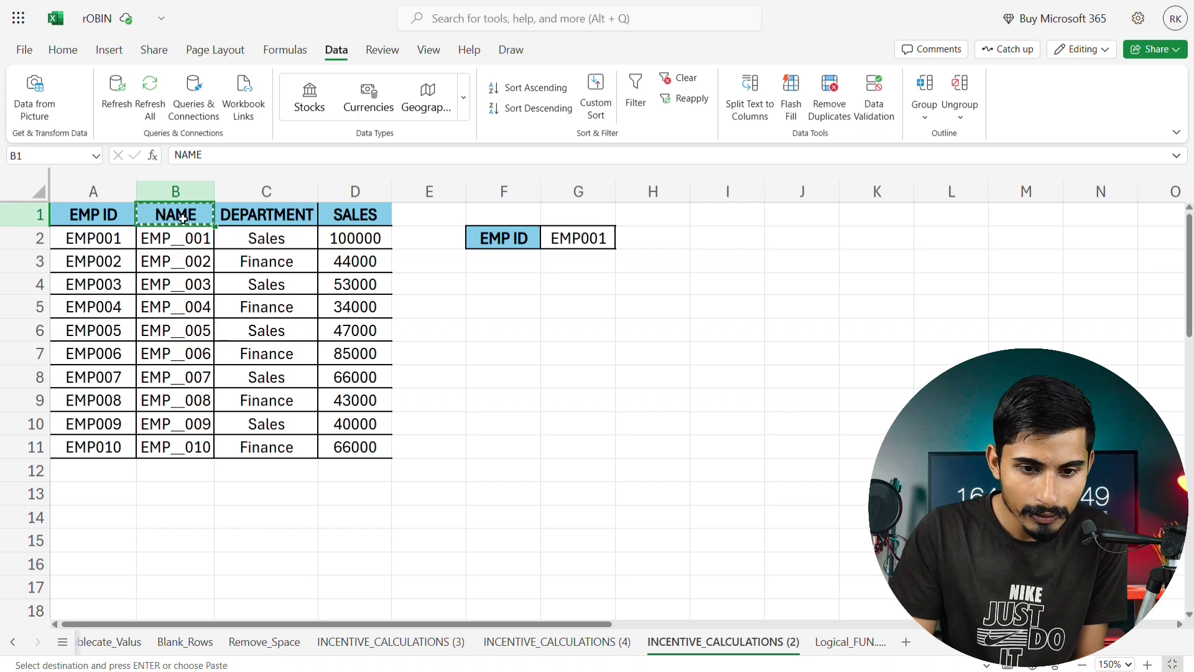
key("ctrl+c")
left_click(509, 264)
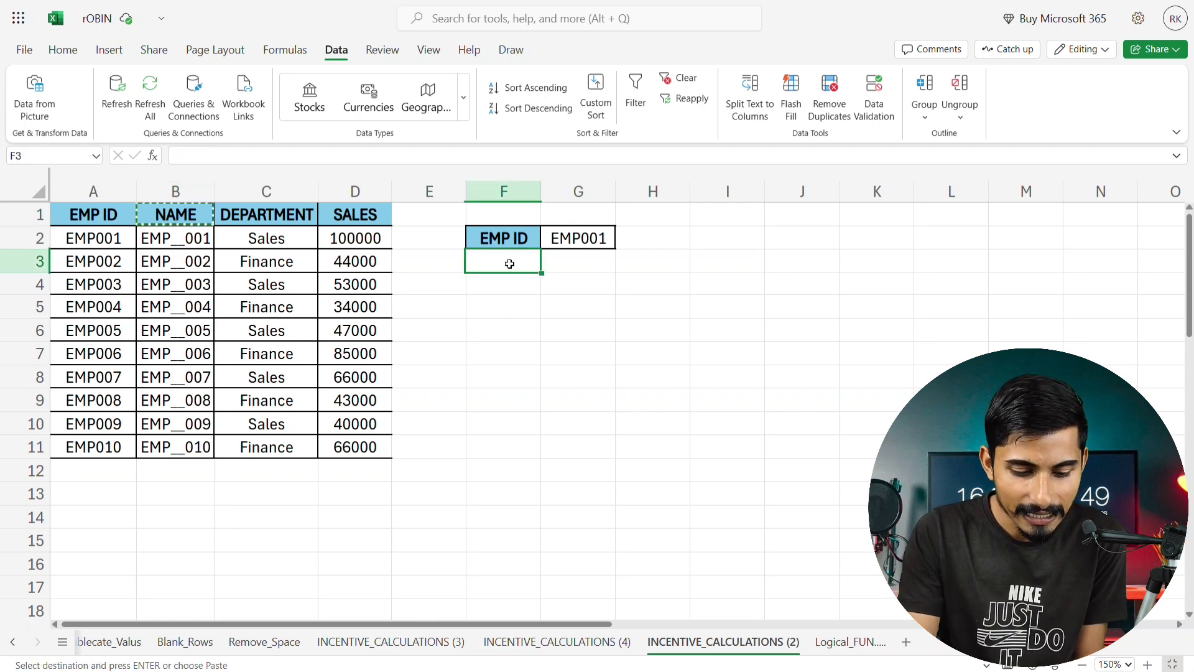
key("ctrl+c")
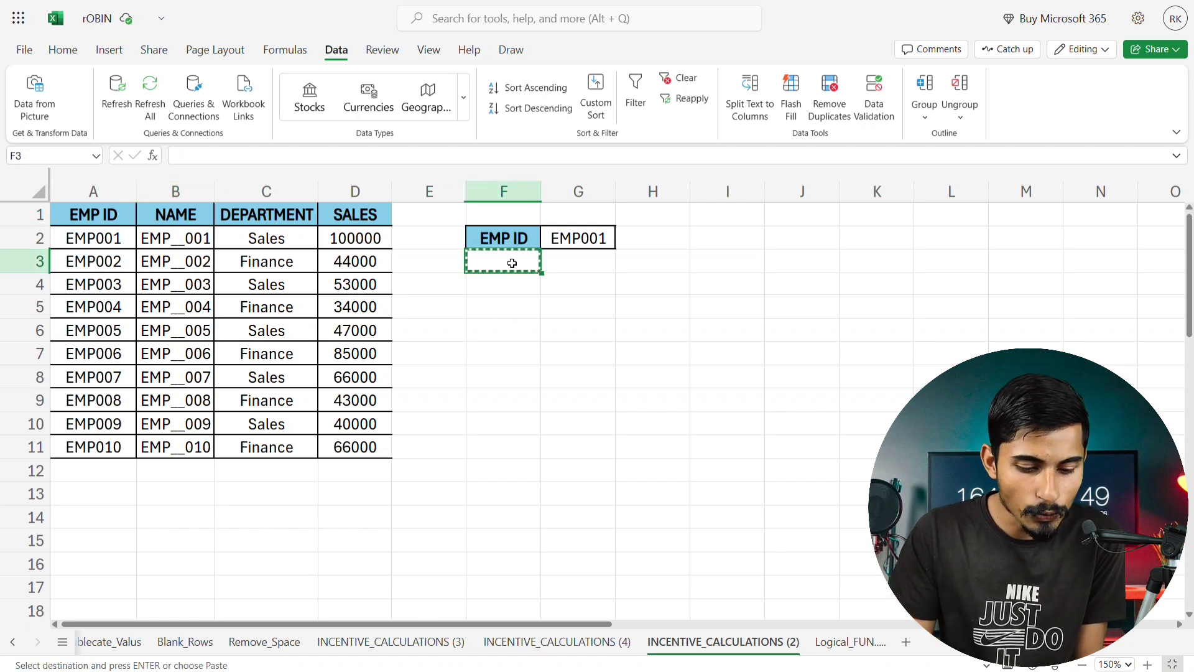
left_click(204, 215)
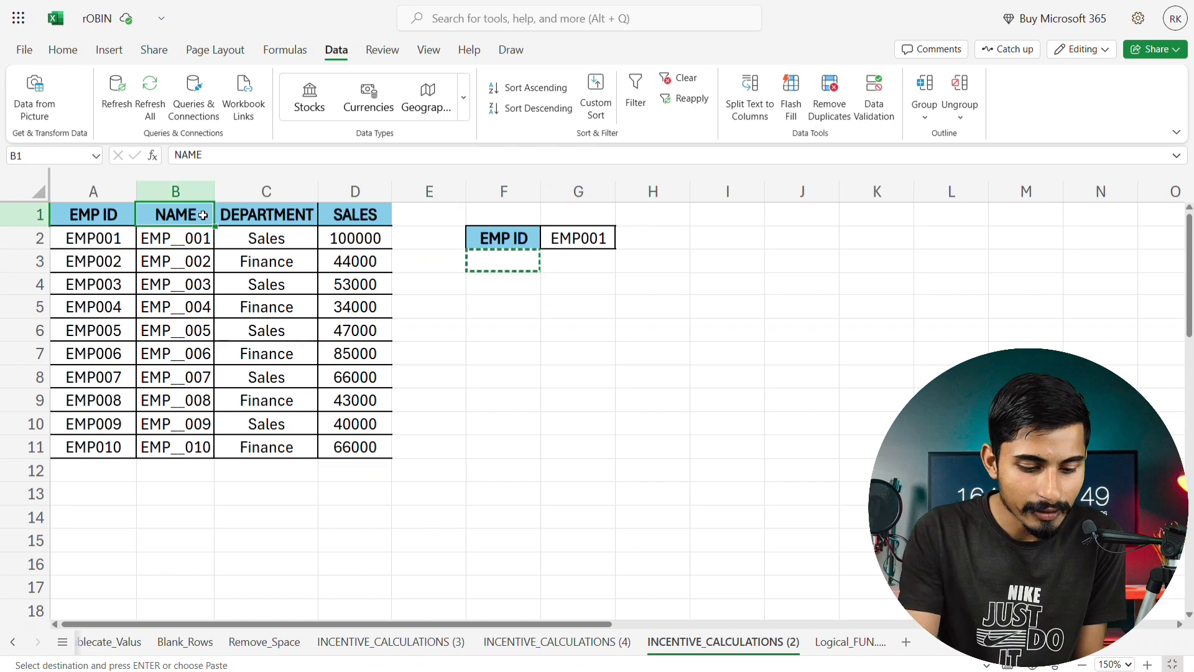
key("ctrl+c")
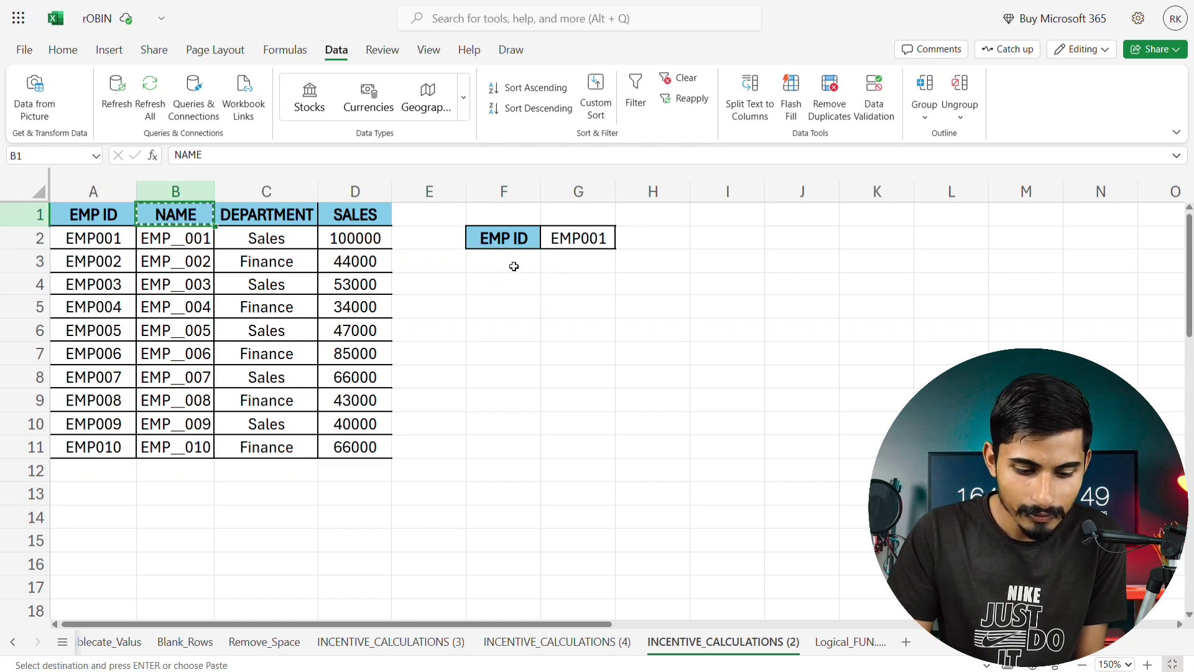
left_click(514, 266)
key("ctrl+v")
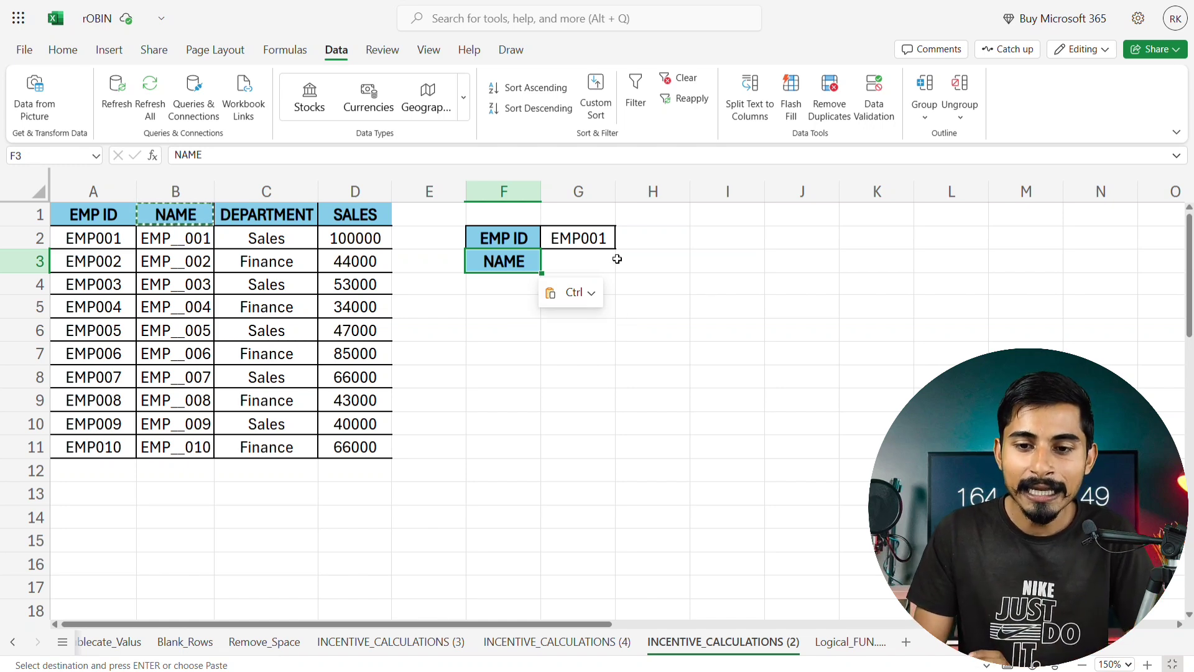
Step: Apply a List data validation to F3 with the headers =$B$1:$D$1 as source
left_click(875, 102)
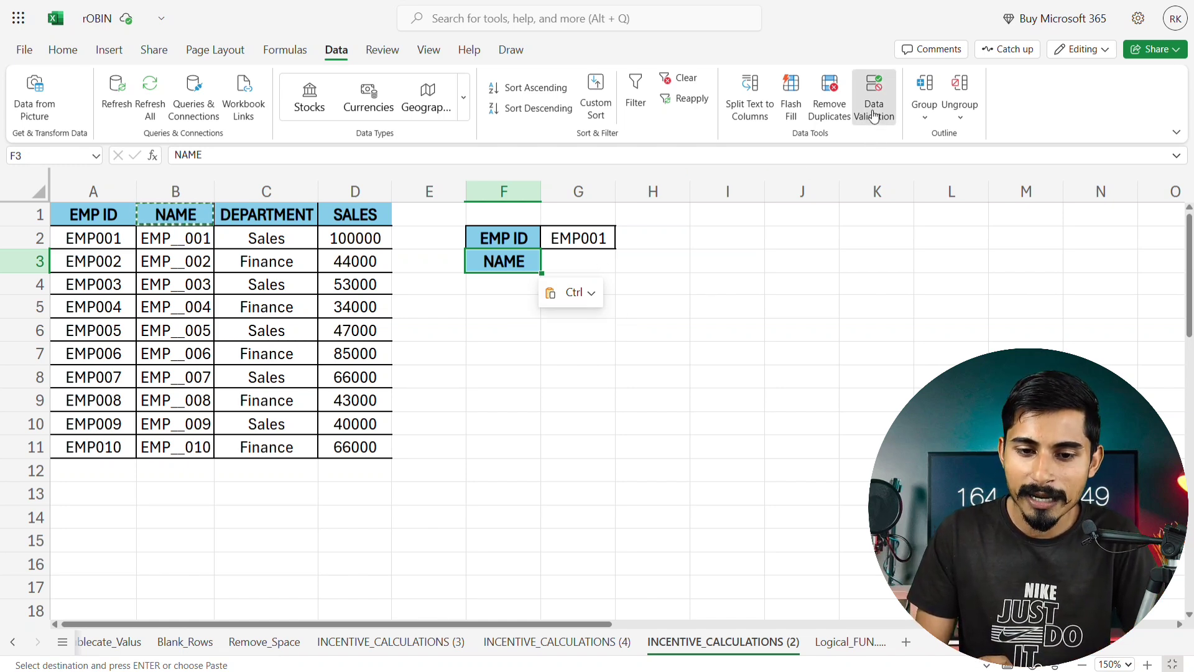
left_click(725, 252)
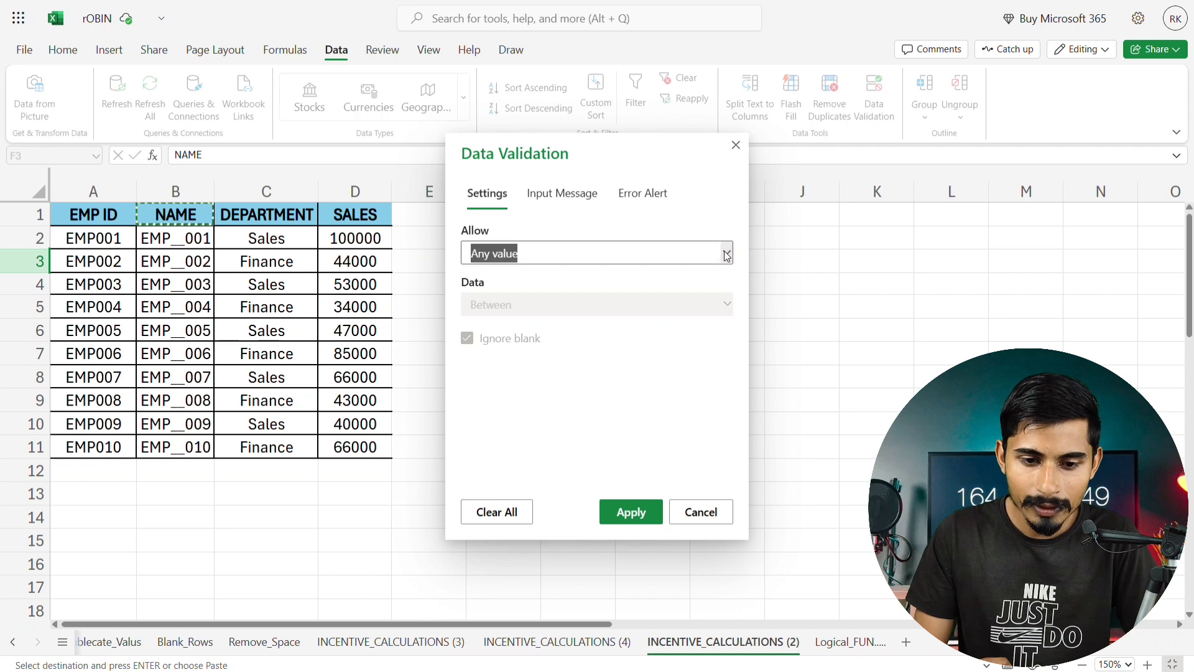
left_click(529, 353)
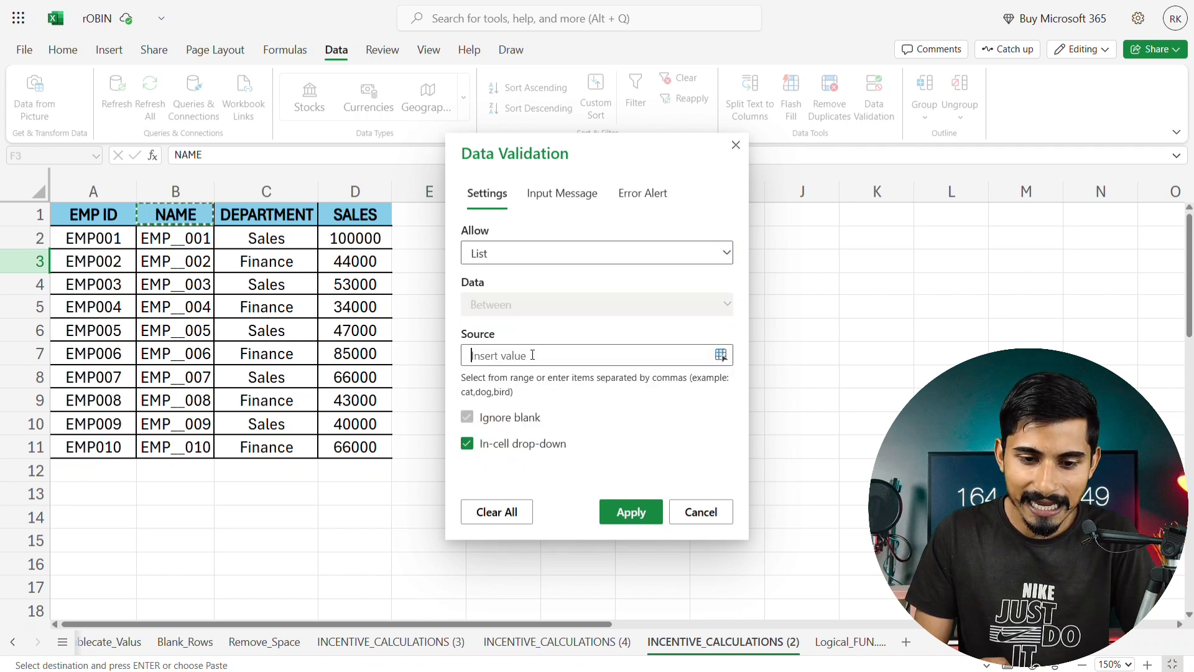
left_click(180, 215)
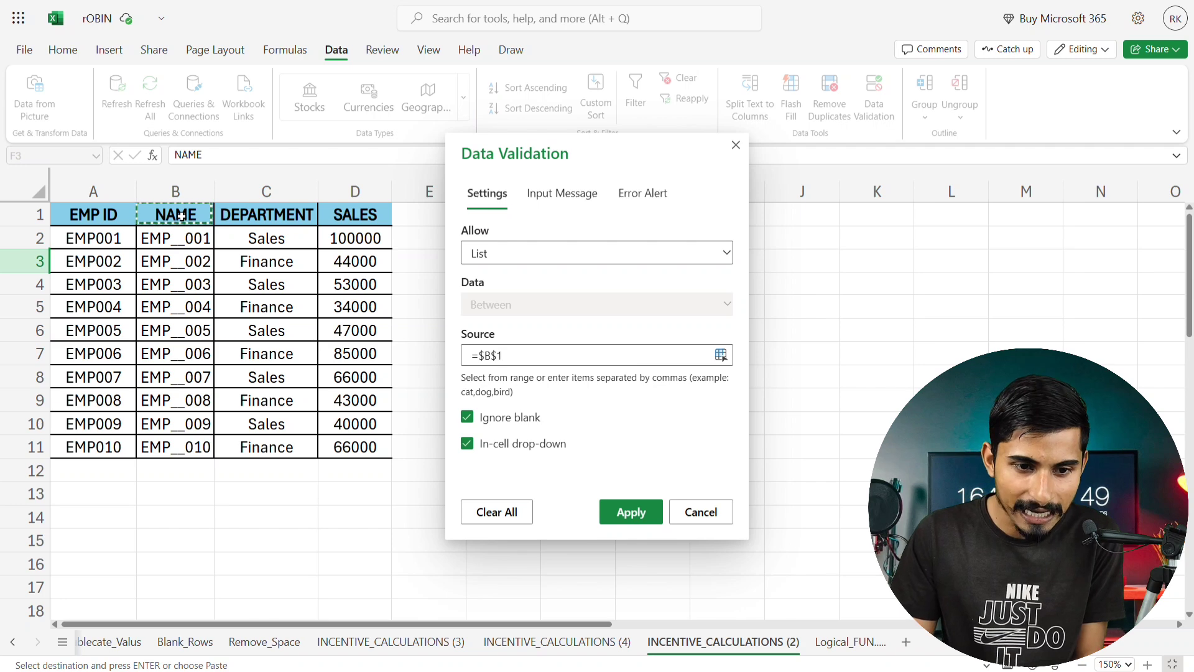
left_click_drag(180, 215, 355, 215)
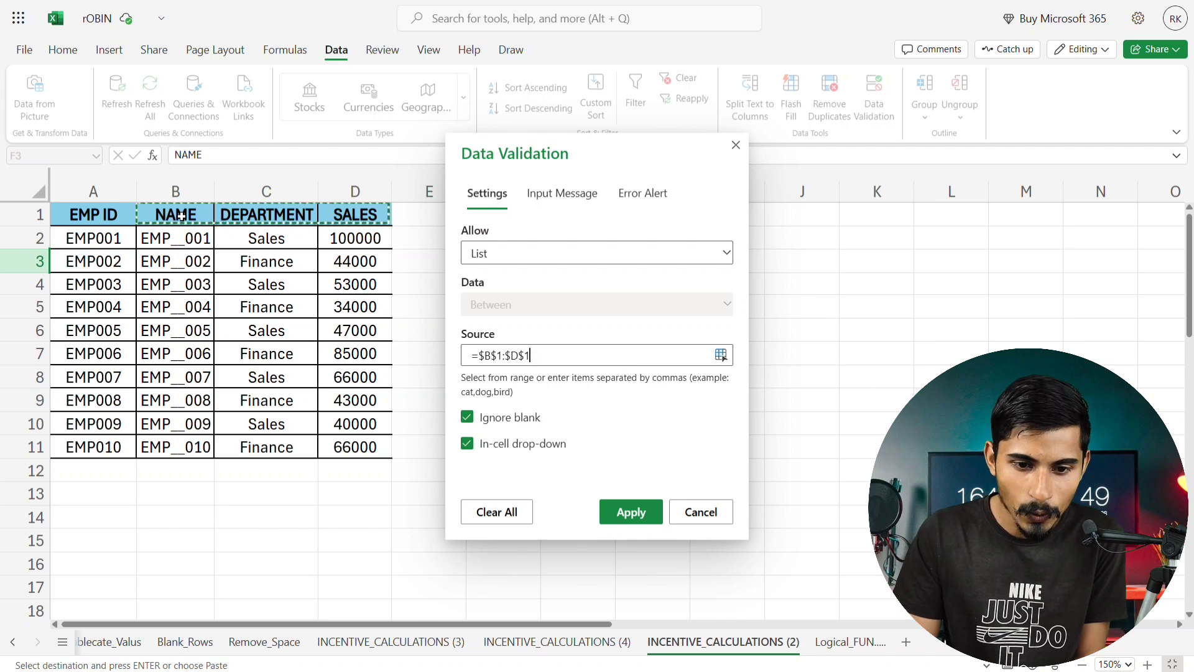
left_click(631, 512)
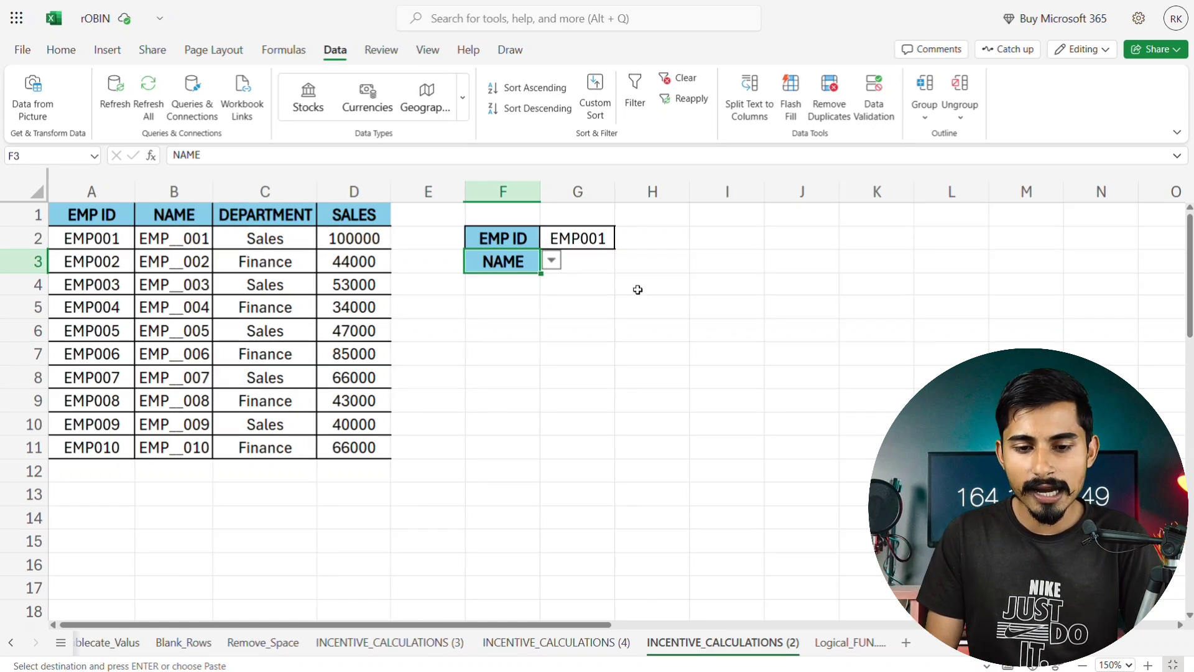
Step: Enter the formula =VLOOKUP($G$2,$A$1:$D$11,2,FALSE) in G3 to look up the selected employee's name
left_click(573, 262)
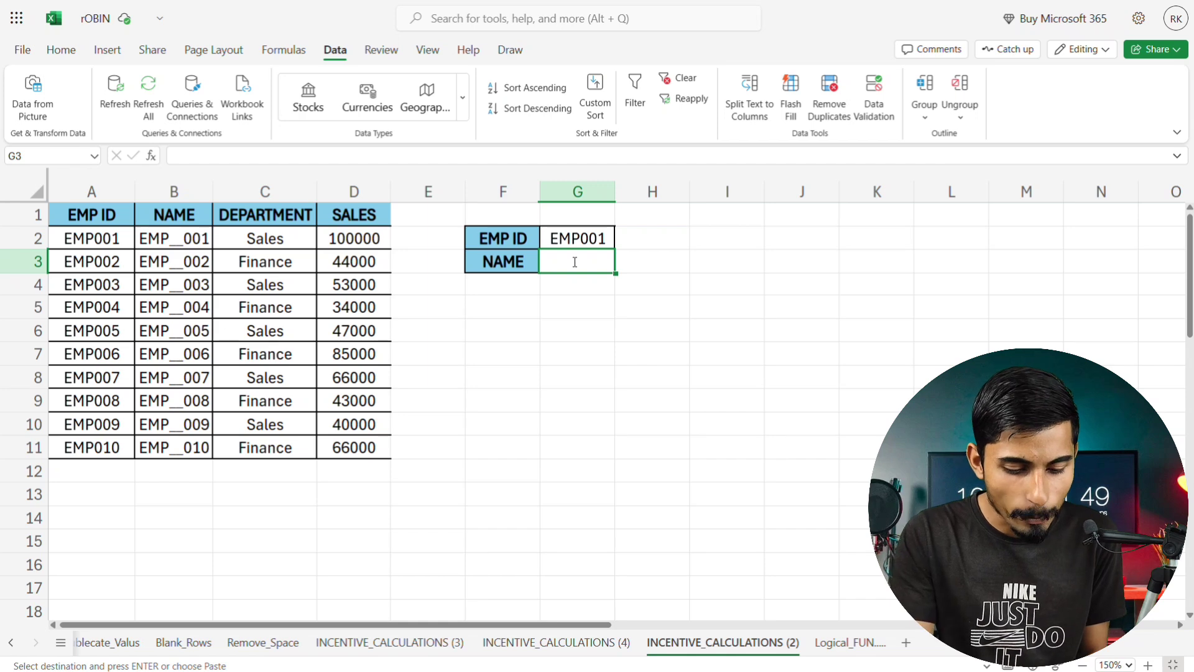
type("=VL")
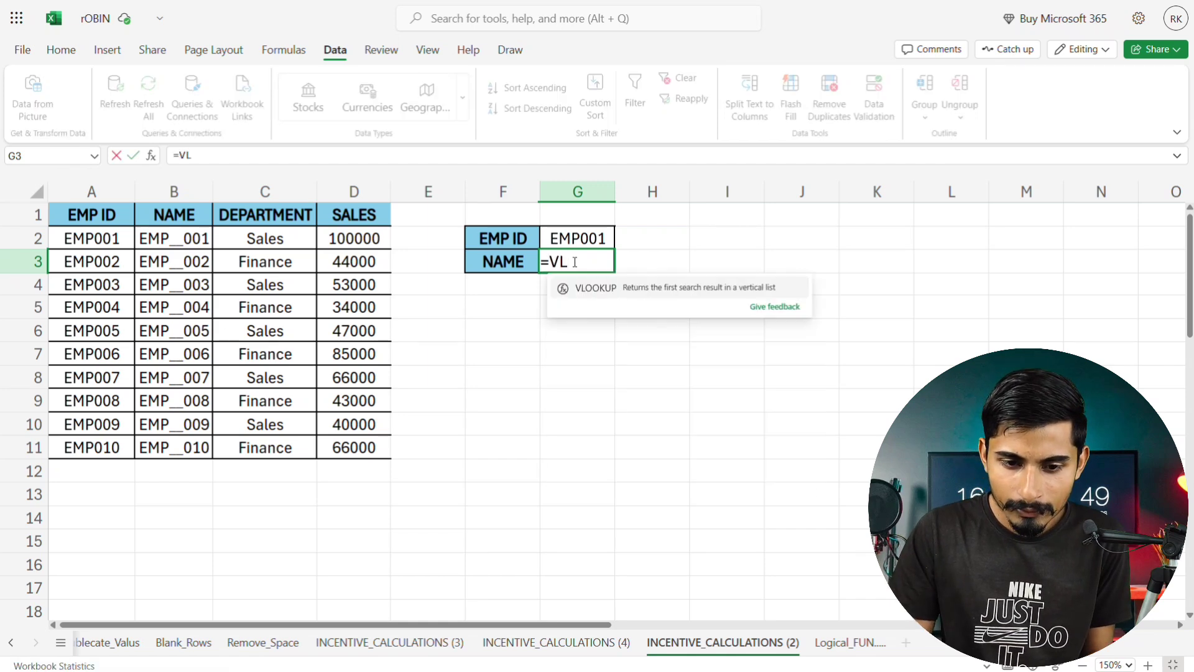
left_click(600, 287)
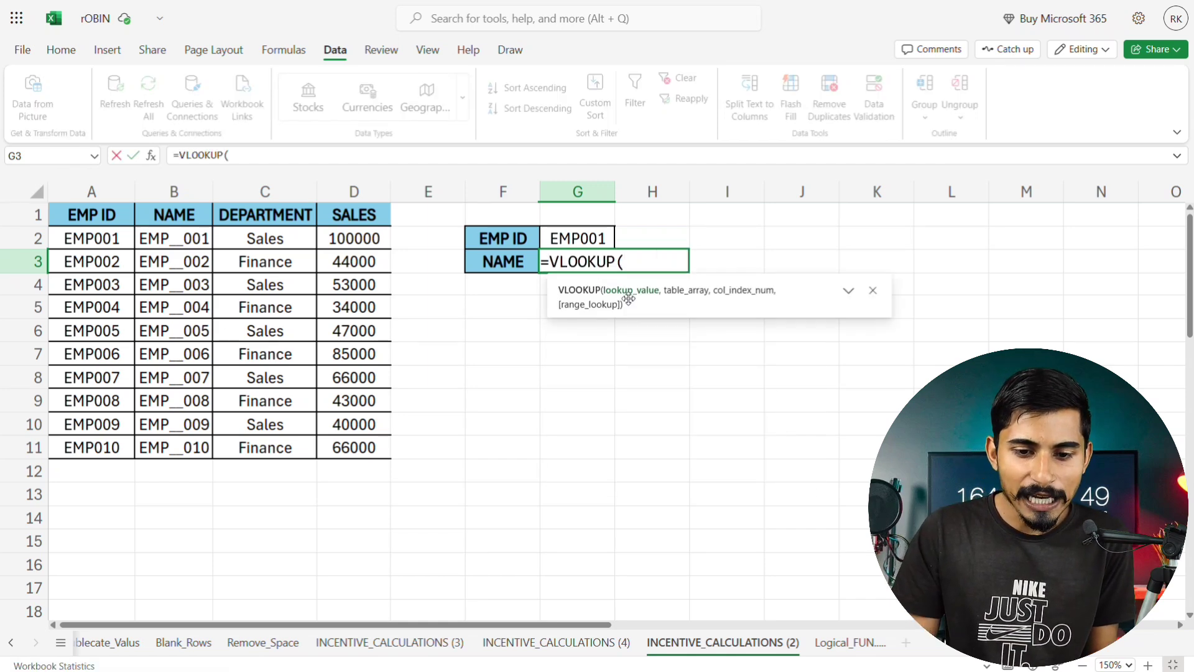
left_click(586, 237)
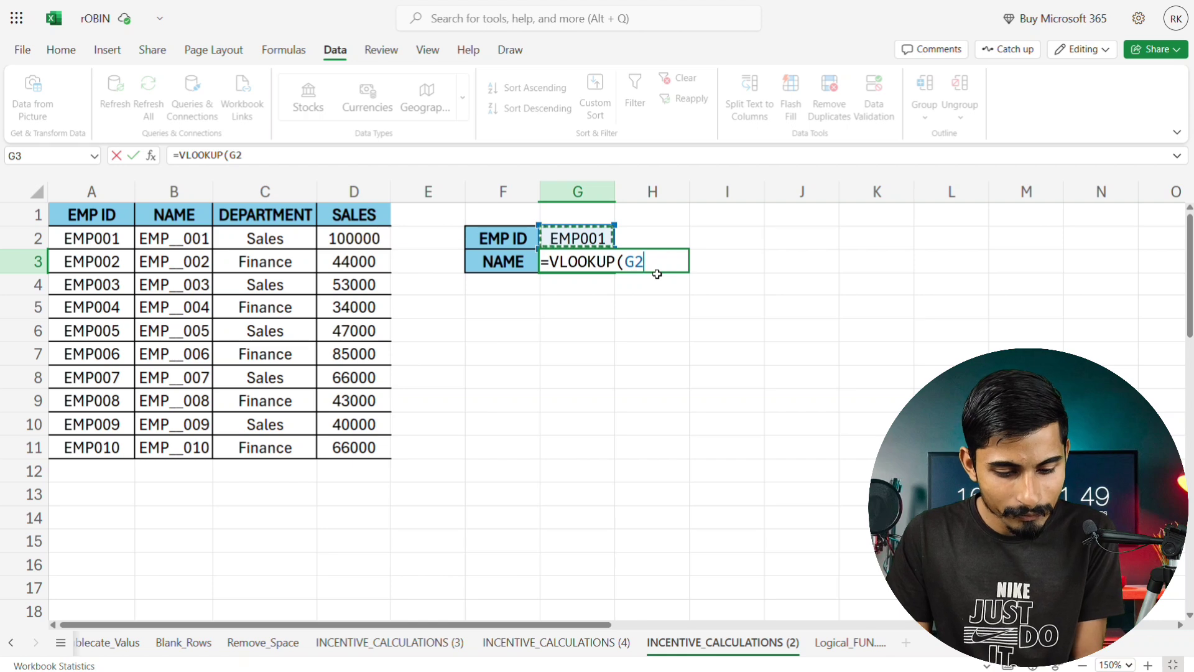
key("F4")
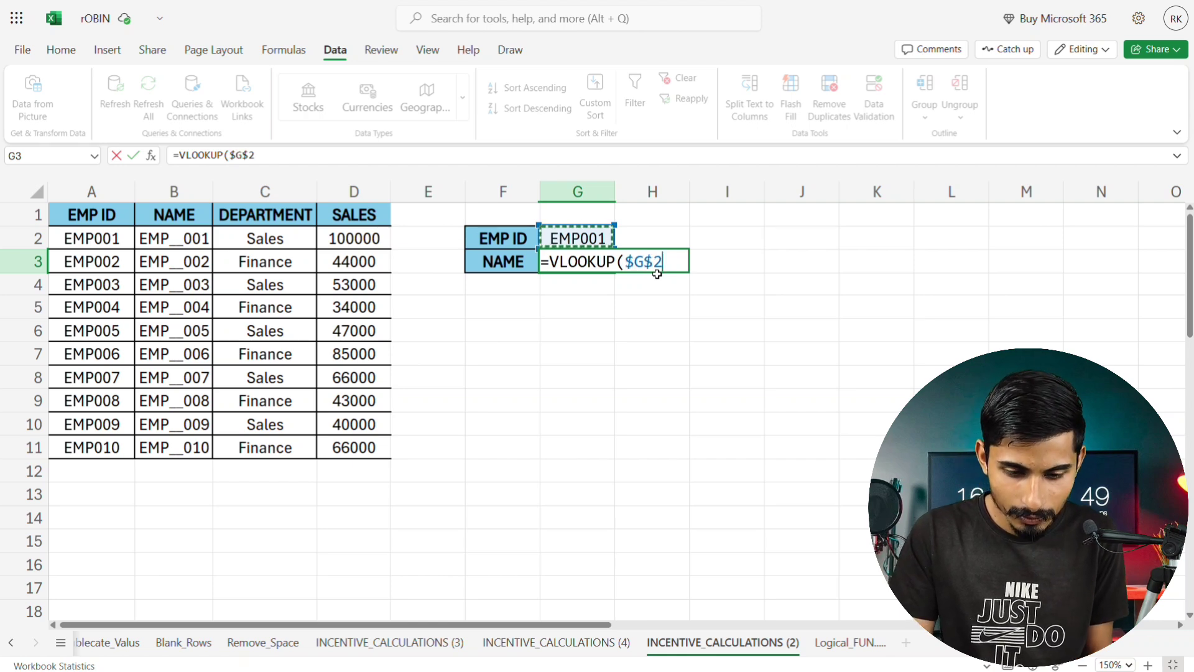
type(",")
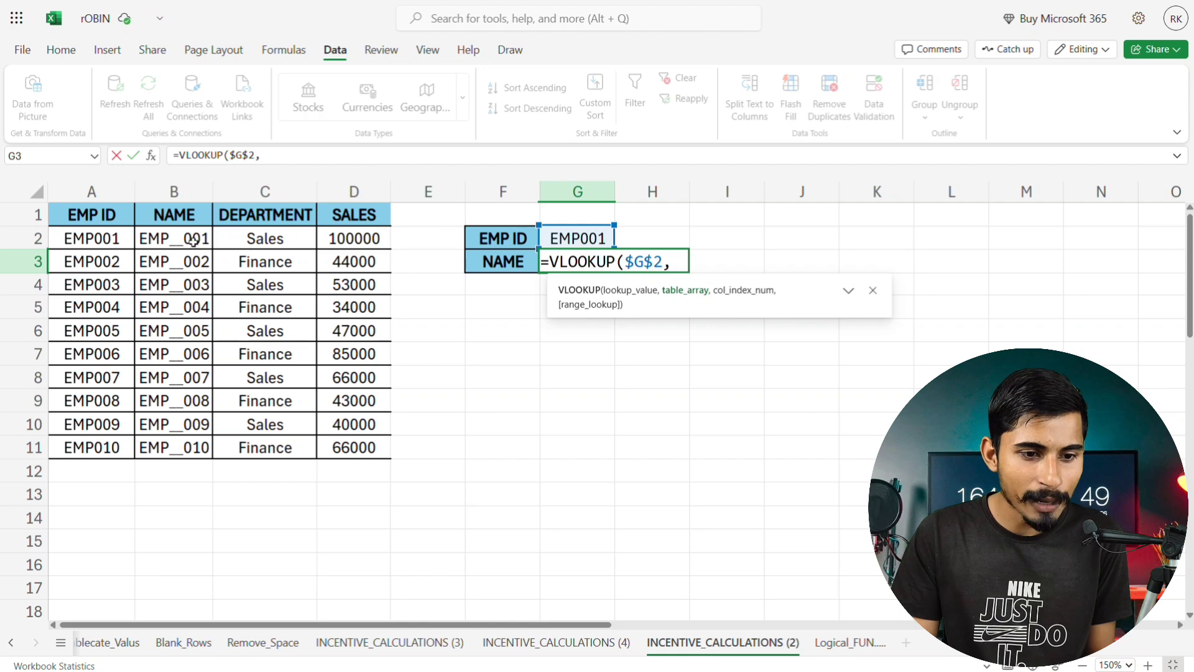
left_click(114, 222)
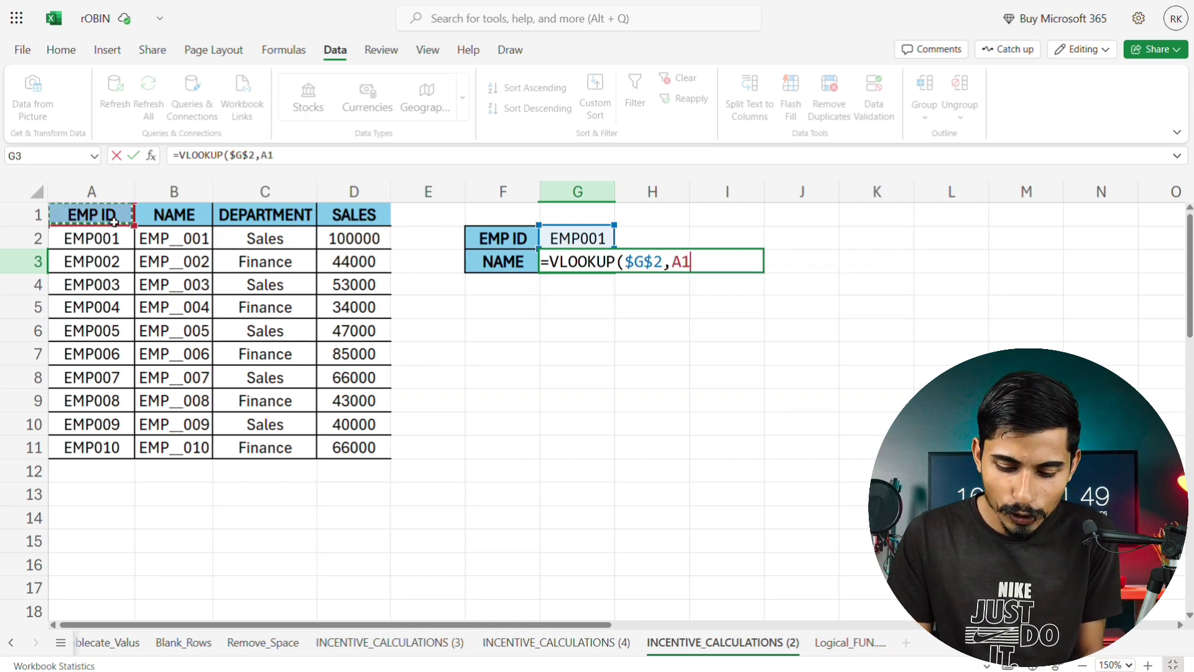
left_click_drag(115, 222, 367, 448)
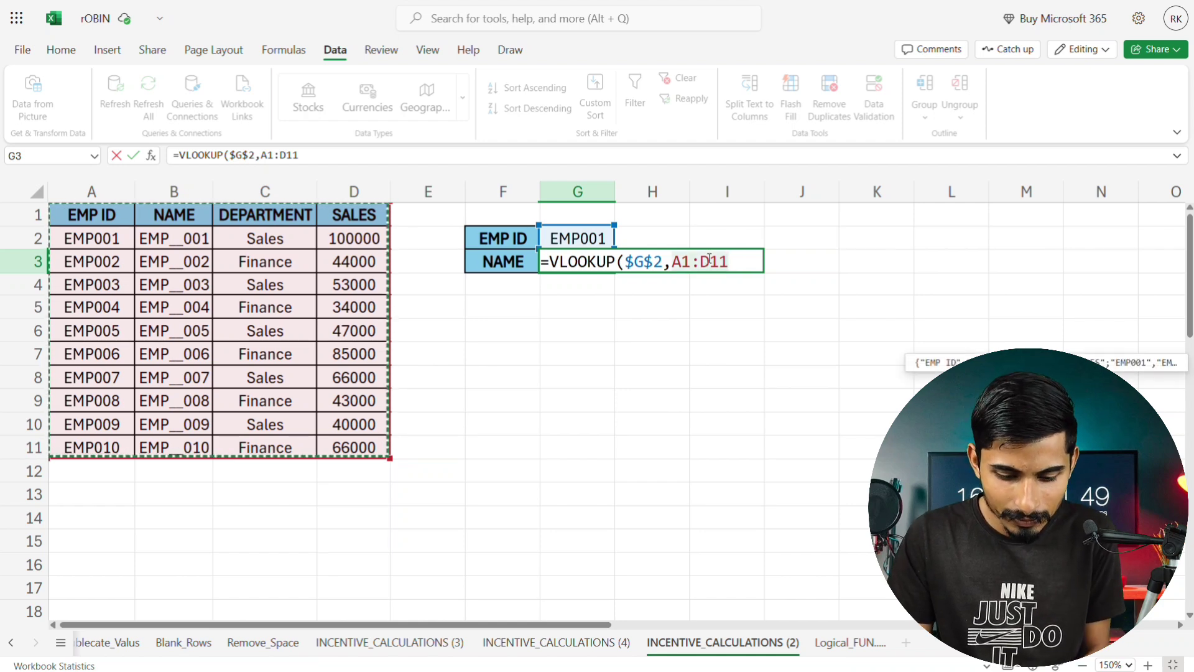
key("F4")
type(",")
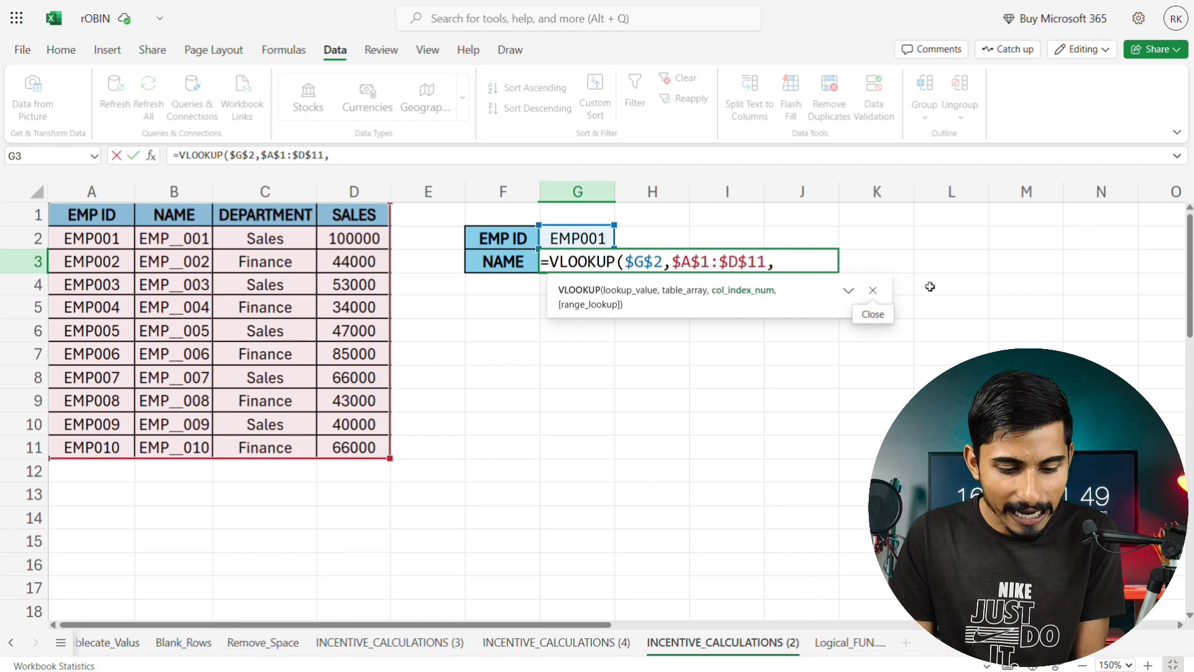
type("2,")
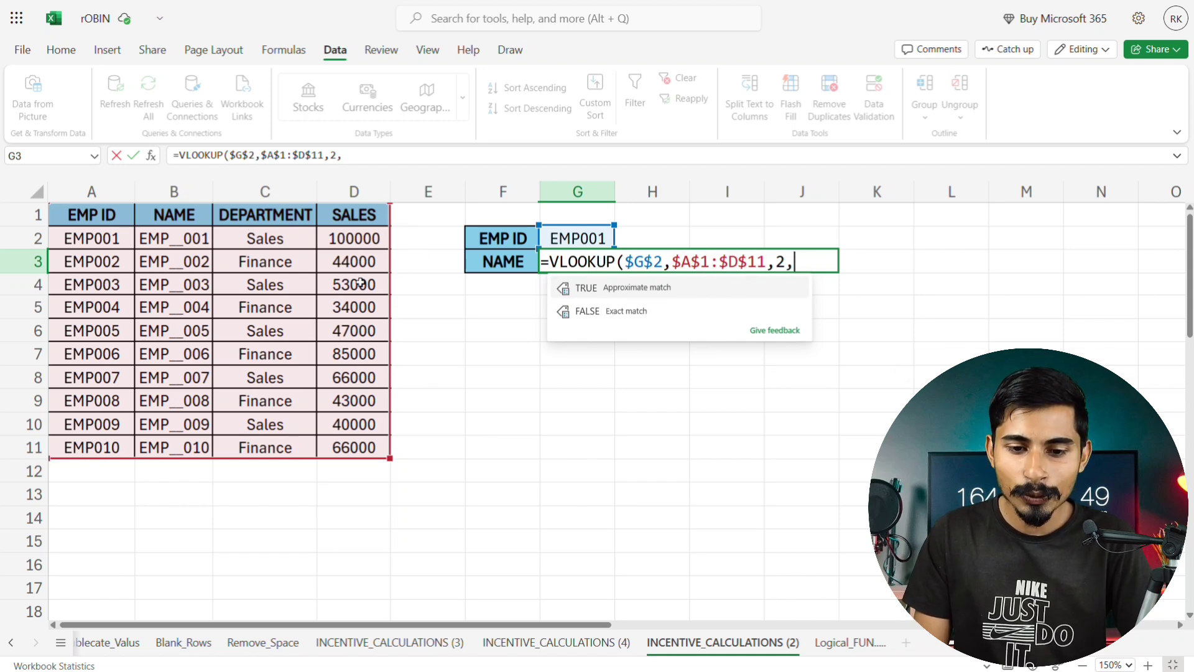
left_click(618, 310)
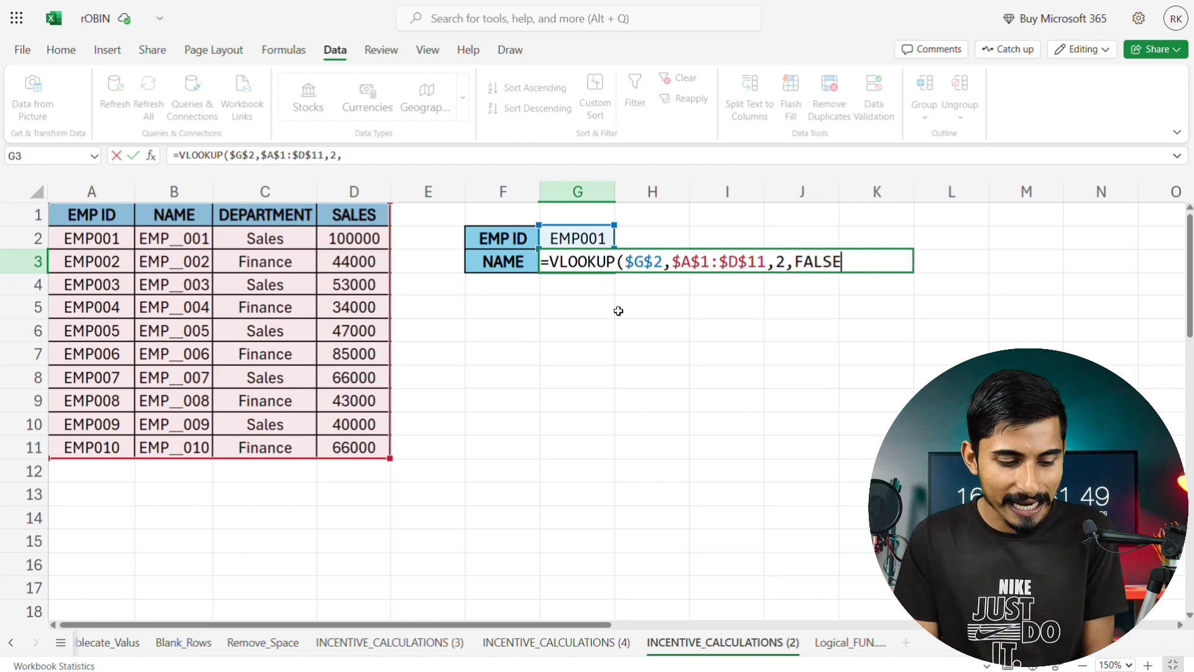
type(")")
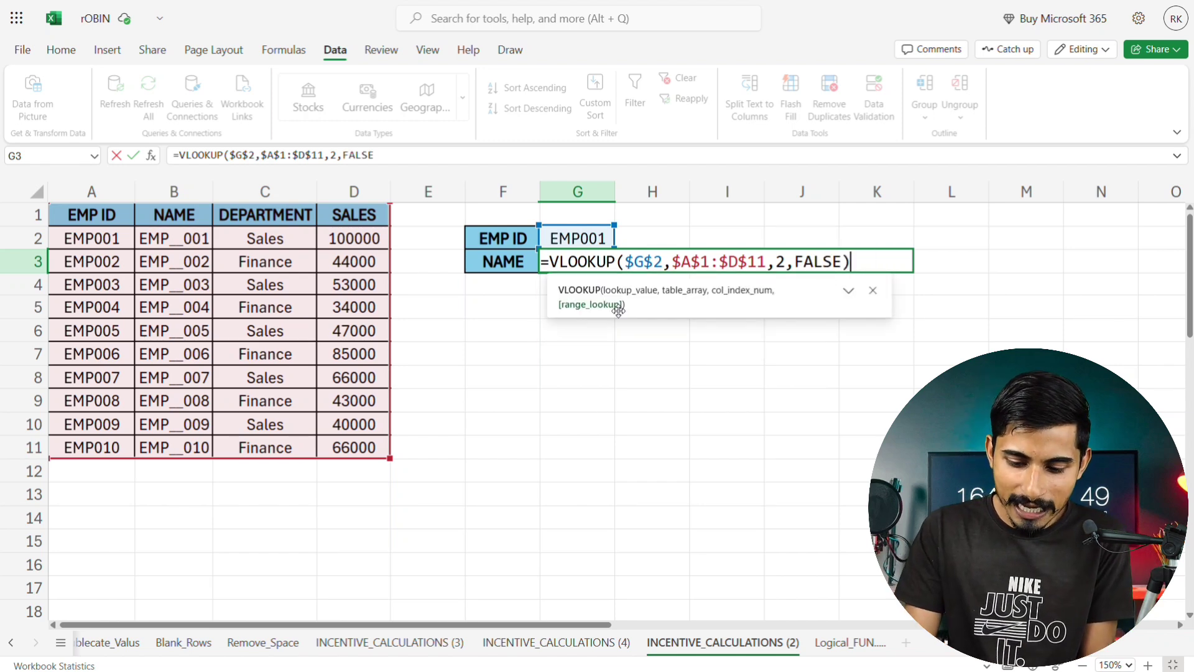
key("Return")
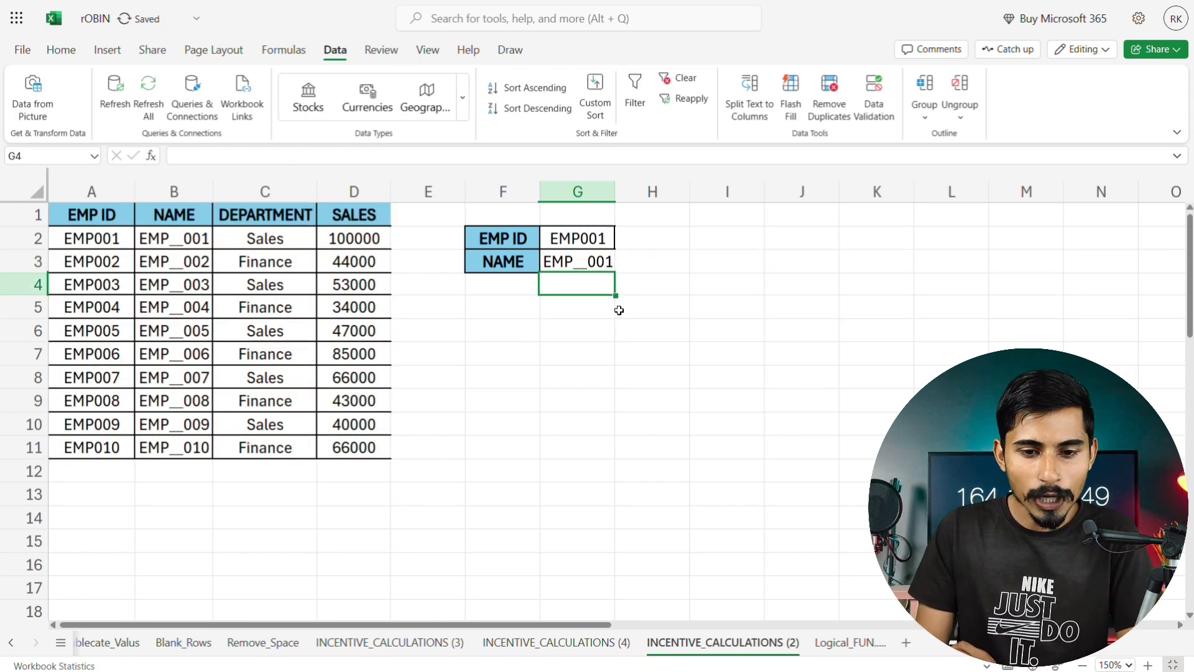
Step: Choose EMP005 from the EMP ID drop-down in G2 and DEPARTMENT from the field drop-down in F3
left_click(603, 236)
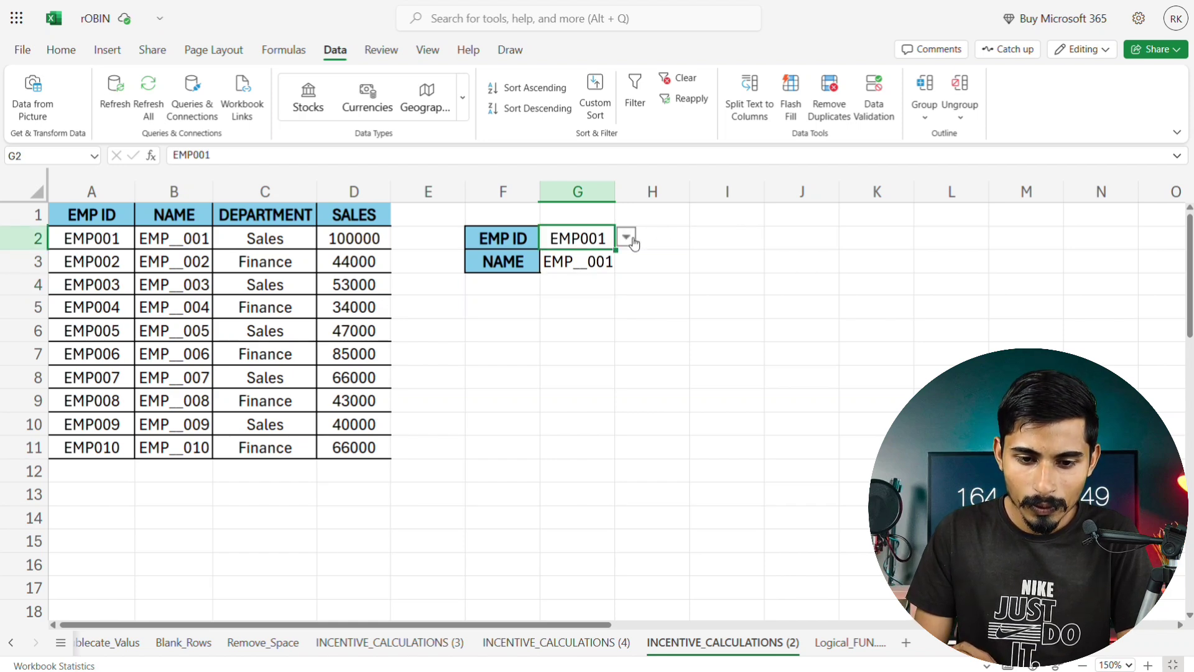
left_click(634, 238)
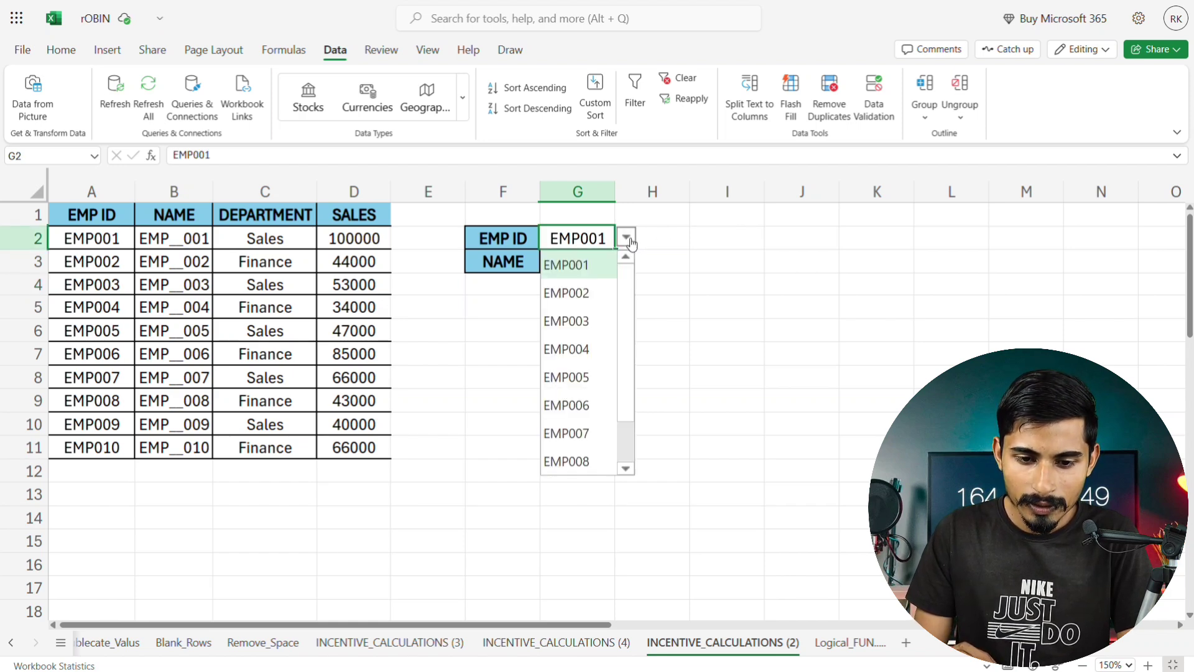
left_click(577, 380)
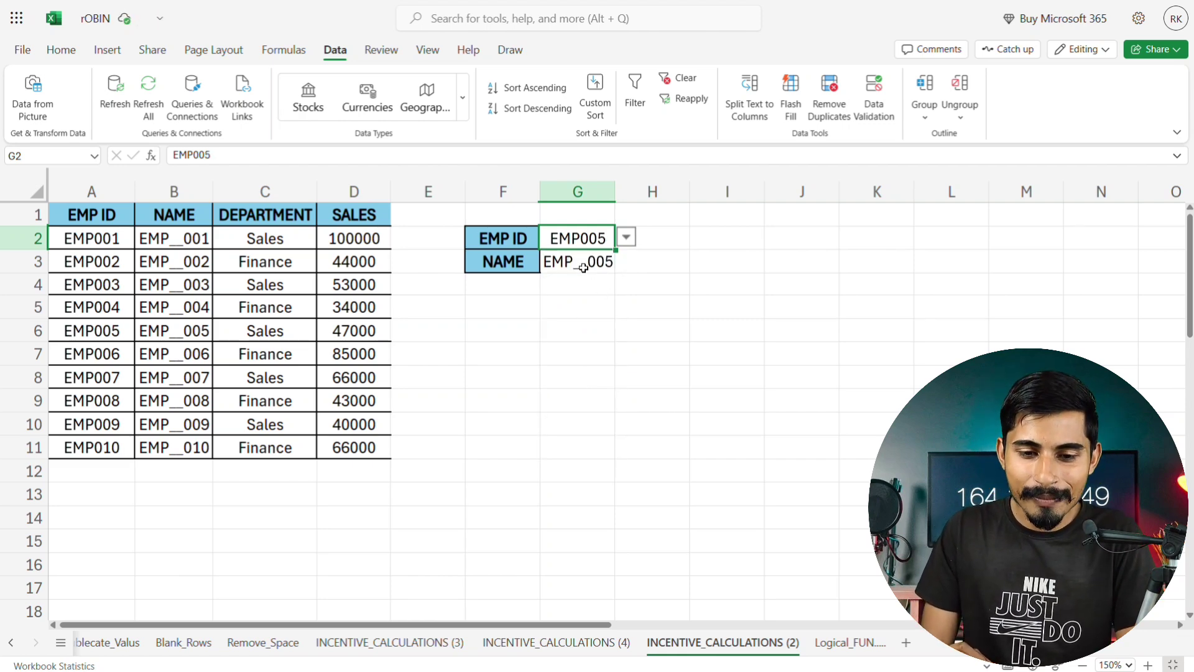
left_click(509, 258)
left_click(551, 261)
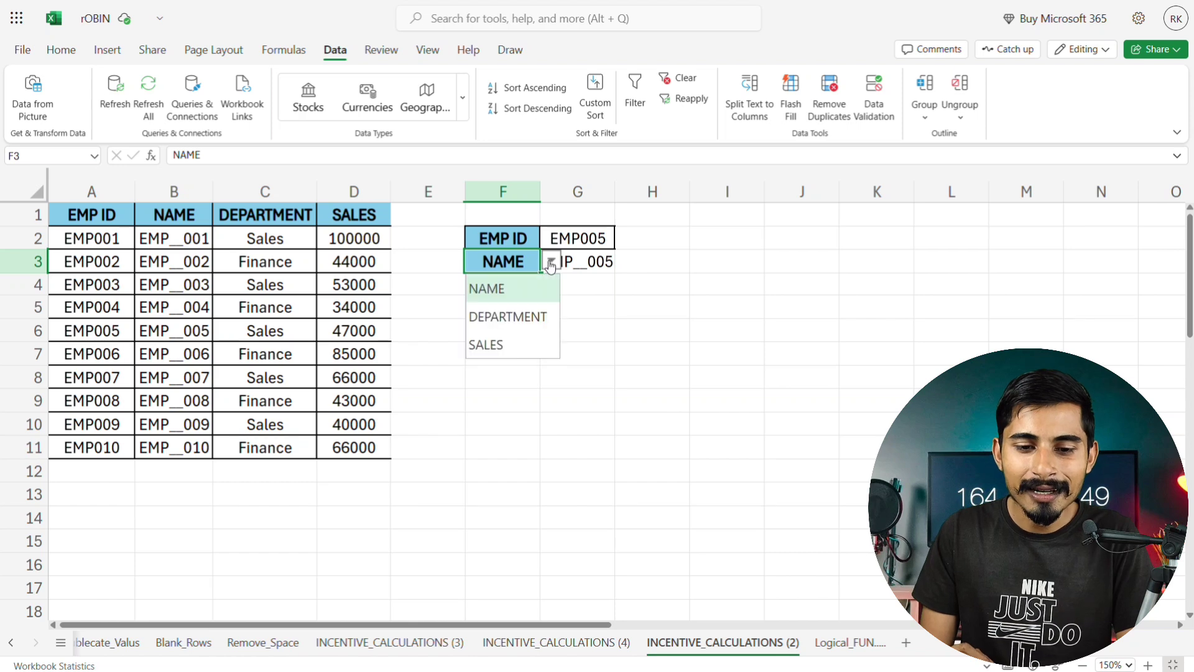
left_click(541, 316)
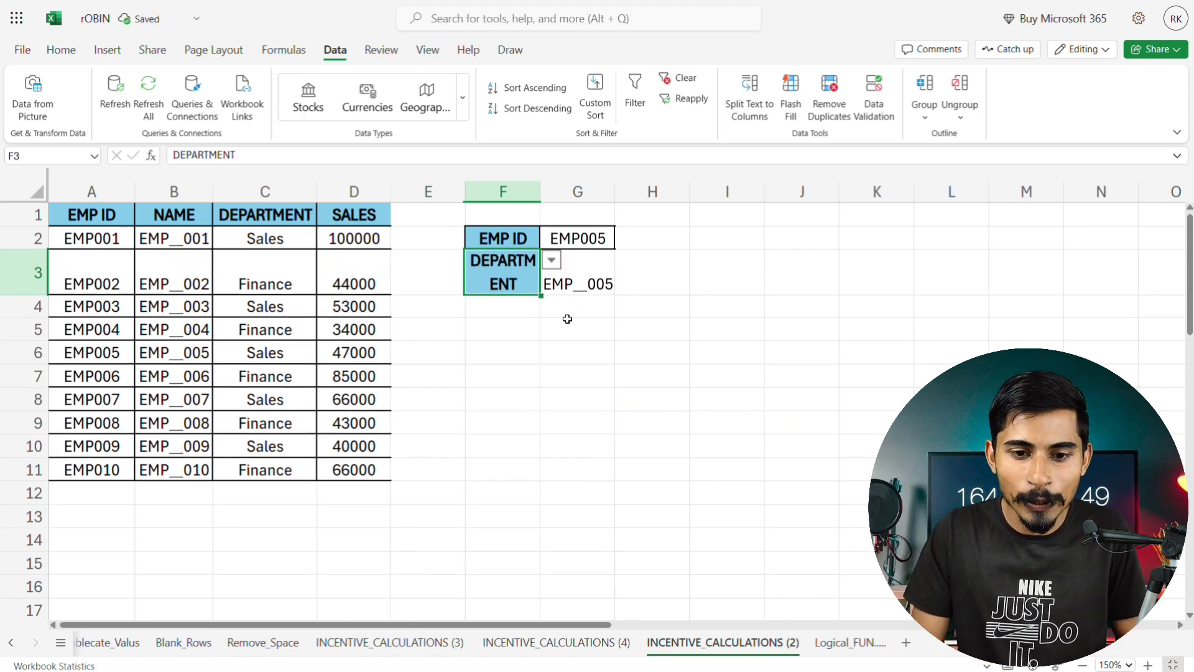
Step: Widen column F so DEPARTMENT fits on one line, and reduce row 3's height to match the other rows
left_click(522, 193)
left_click_drag(542, 193, 592, 191)
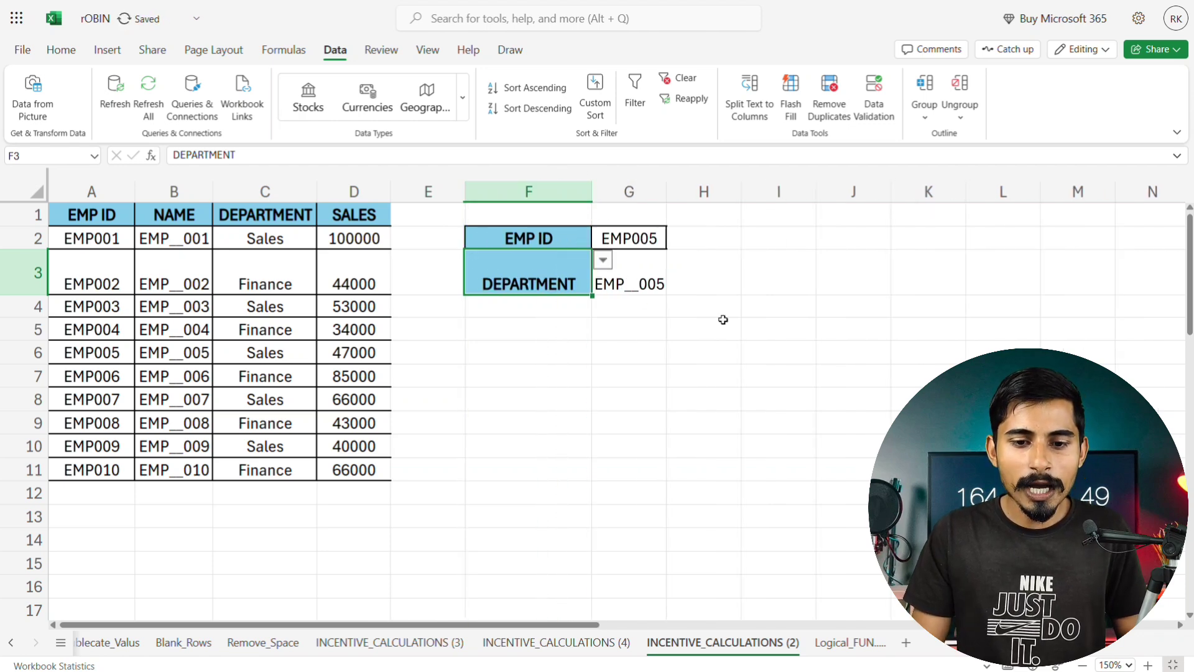
left_click(614, 344)
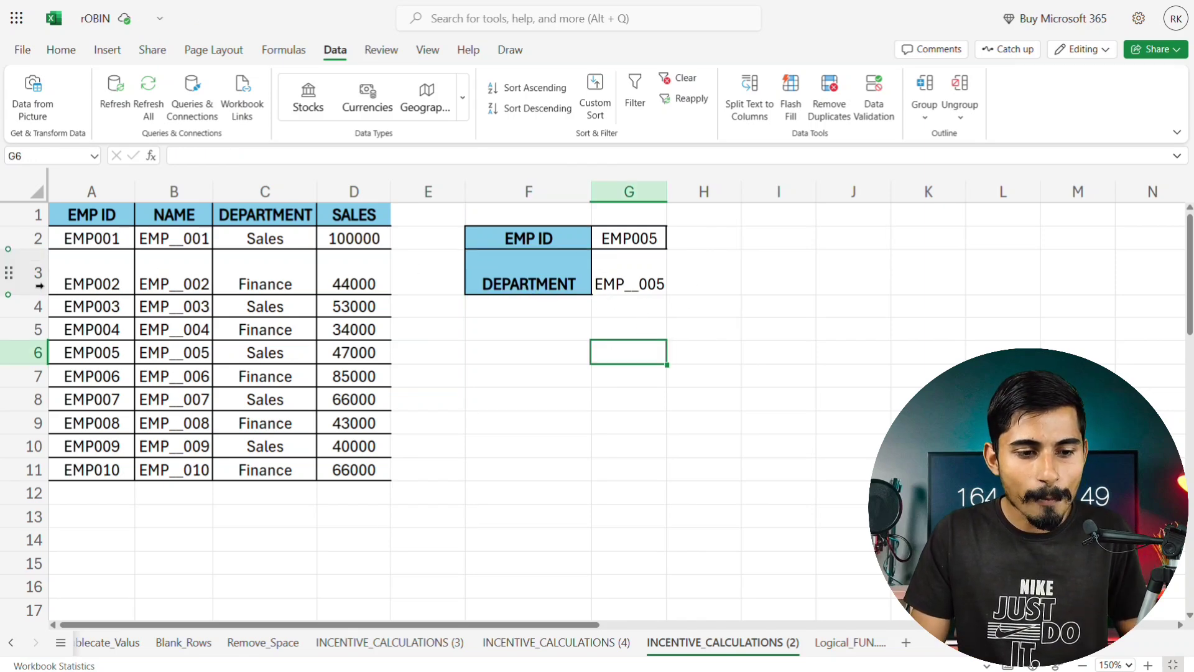
left_click_drag(40, 293, 38, 274)
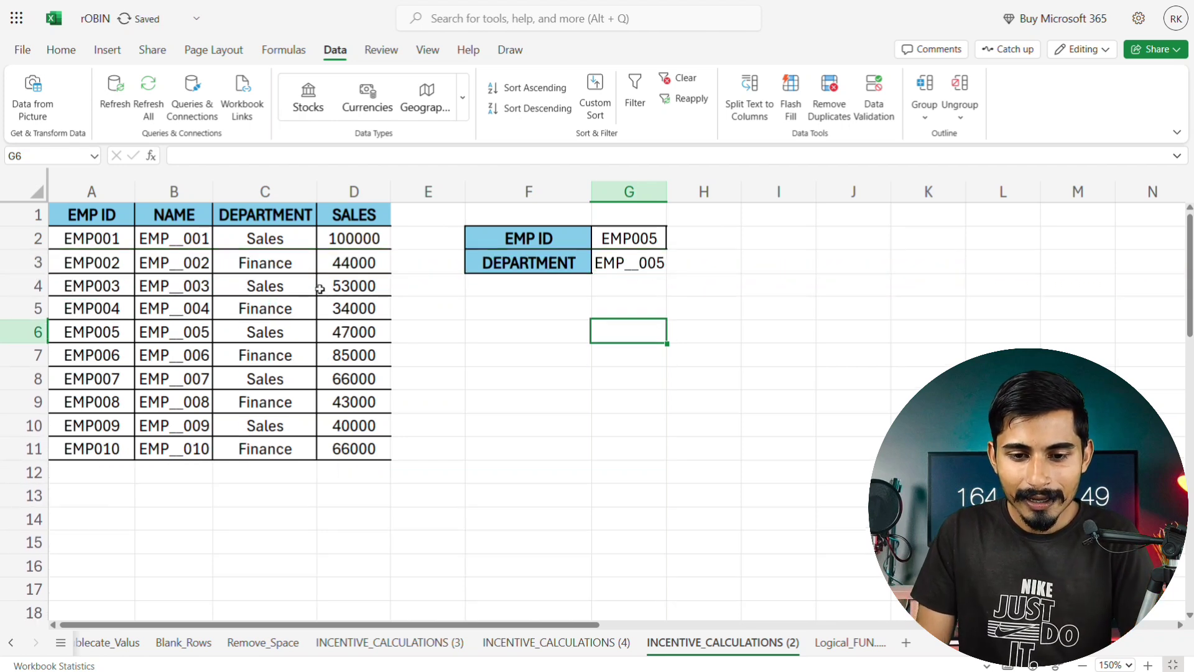
Step: Choose SALES from the field drop-down in F3
left_click(552, 268)
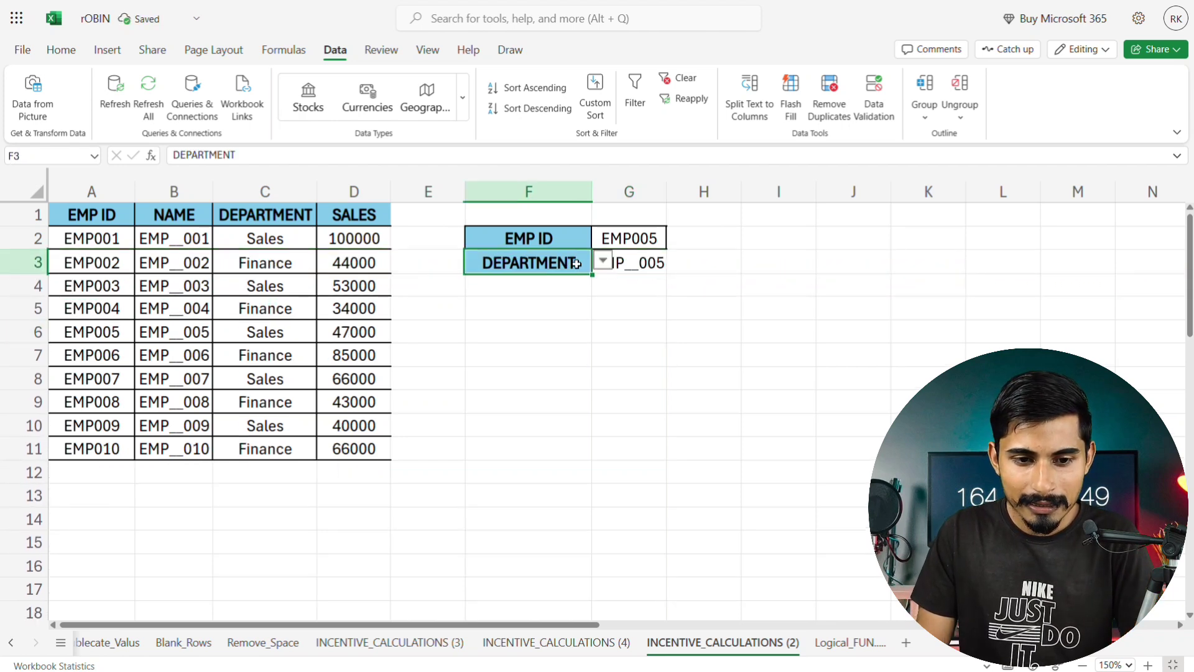
left_click(603, 262)
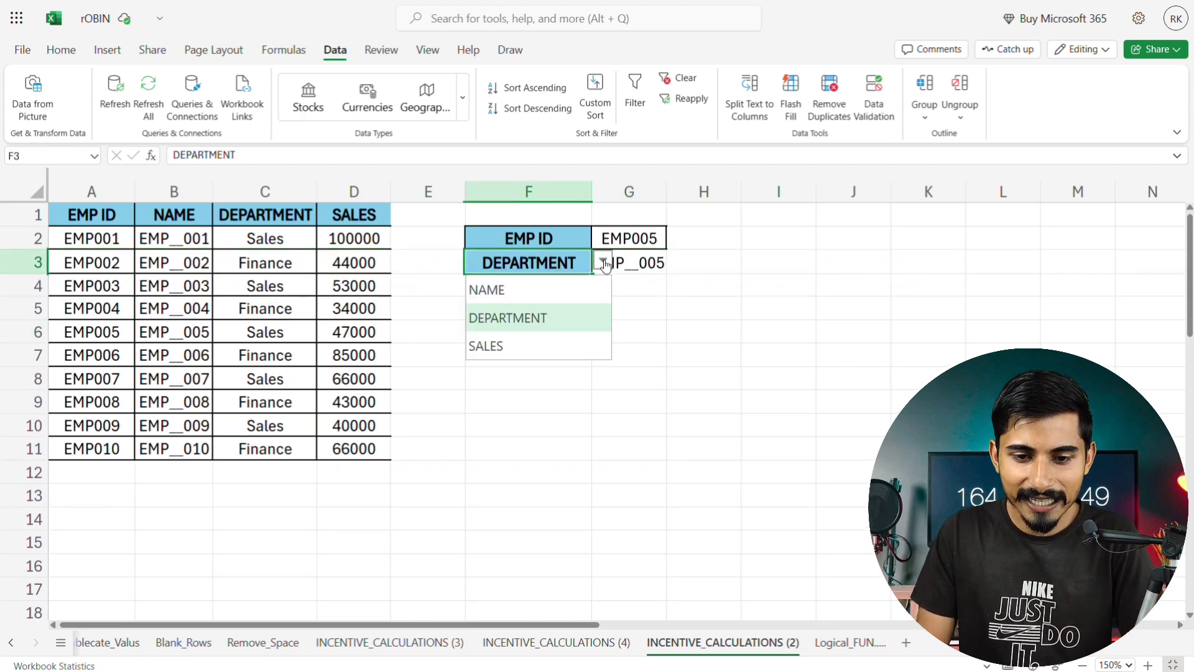
left_click(551, 345)
left_click(658, 301)
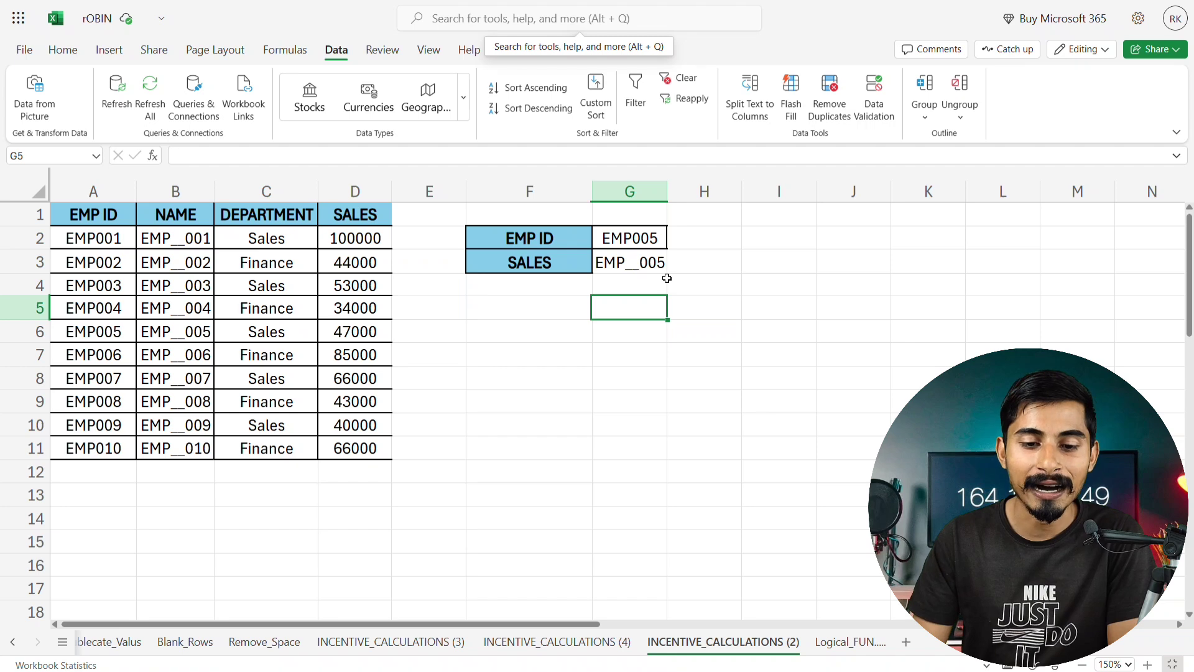
Step: Start a MATCH formula in F7 with the absolute reference $F$3 as the lookup value
left_click(525, 352)
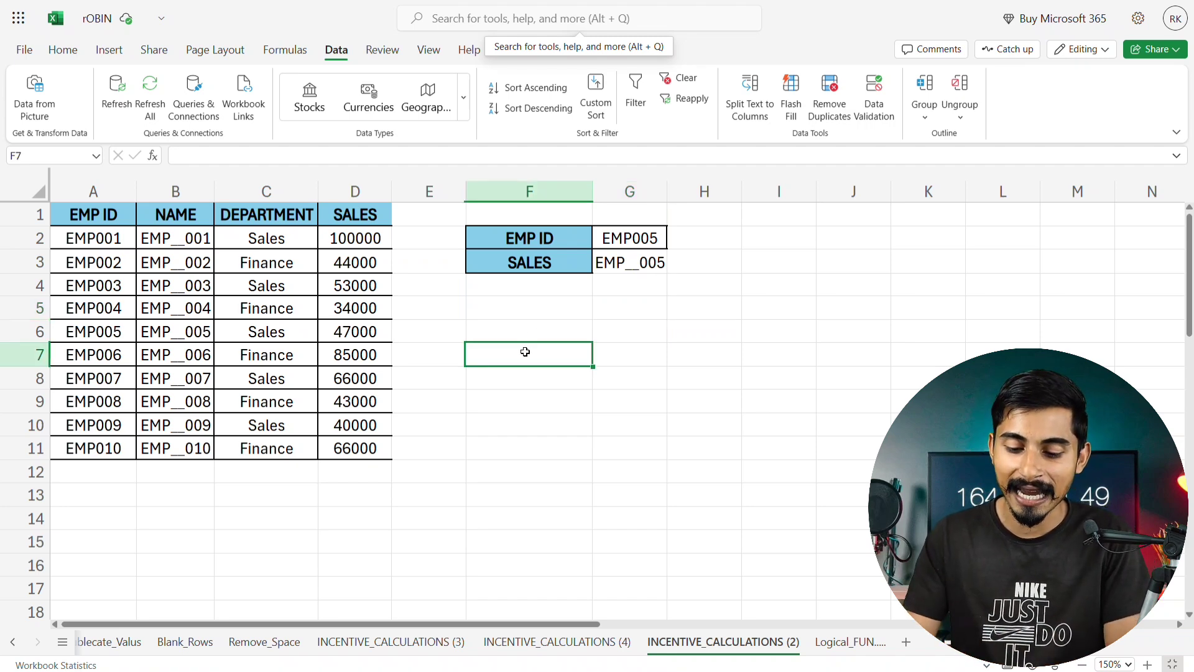
type("=")
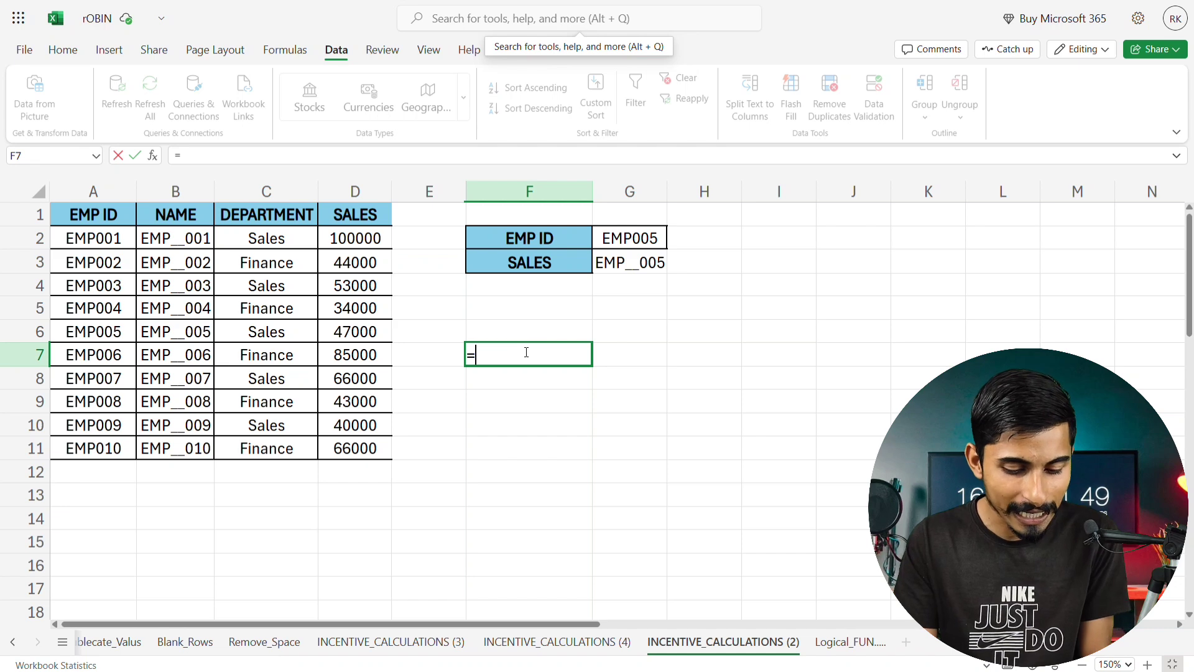
type("MA")
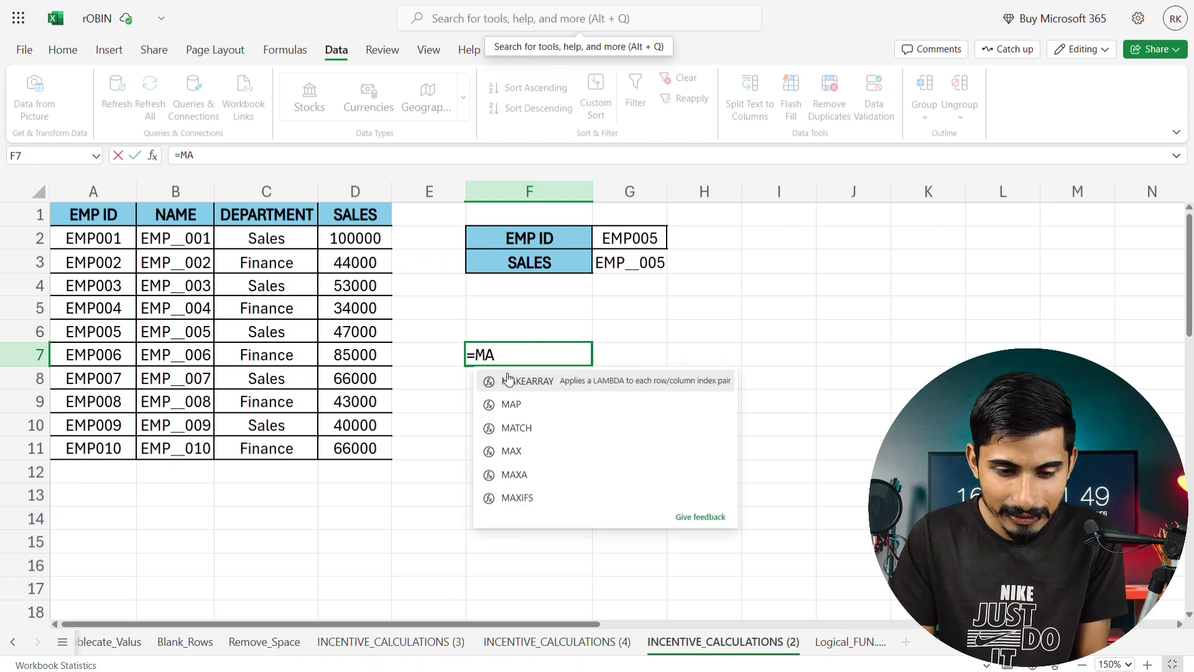
double_click(533, 428)
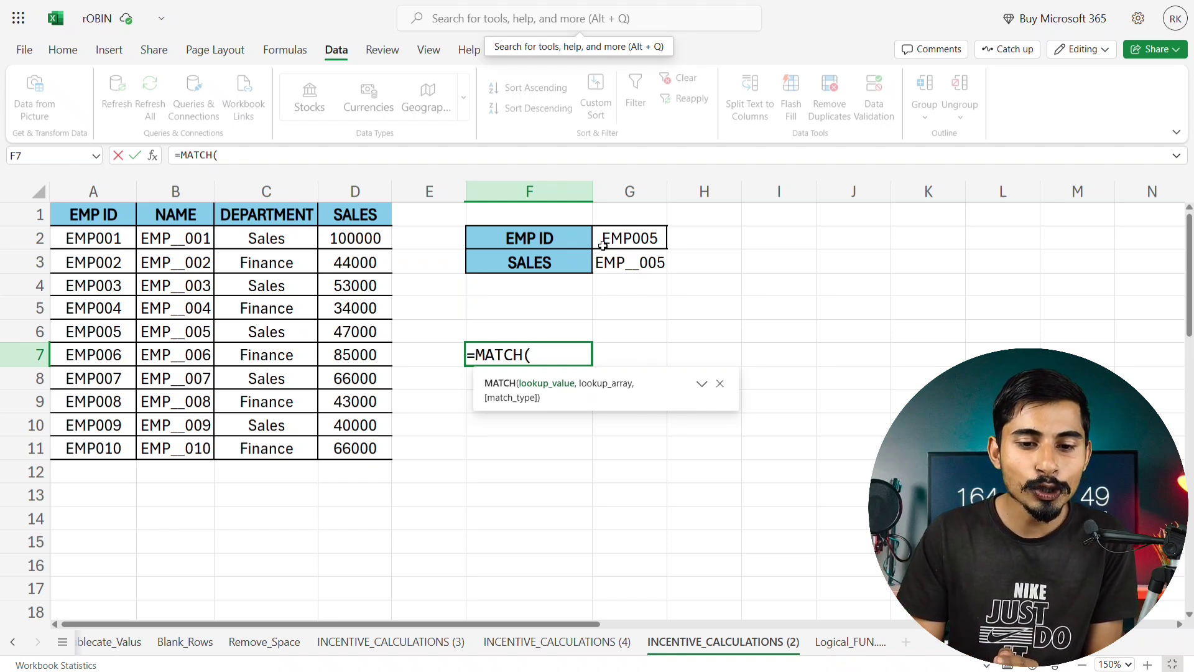
left_click(568, 262)
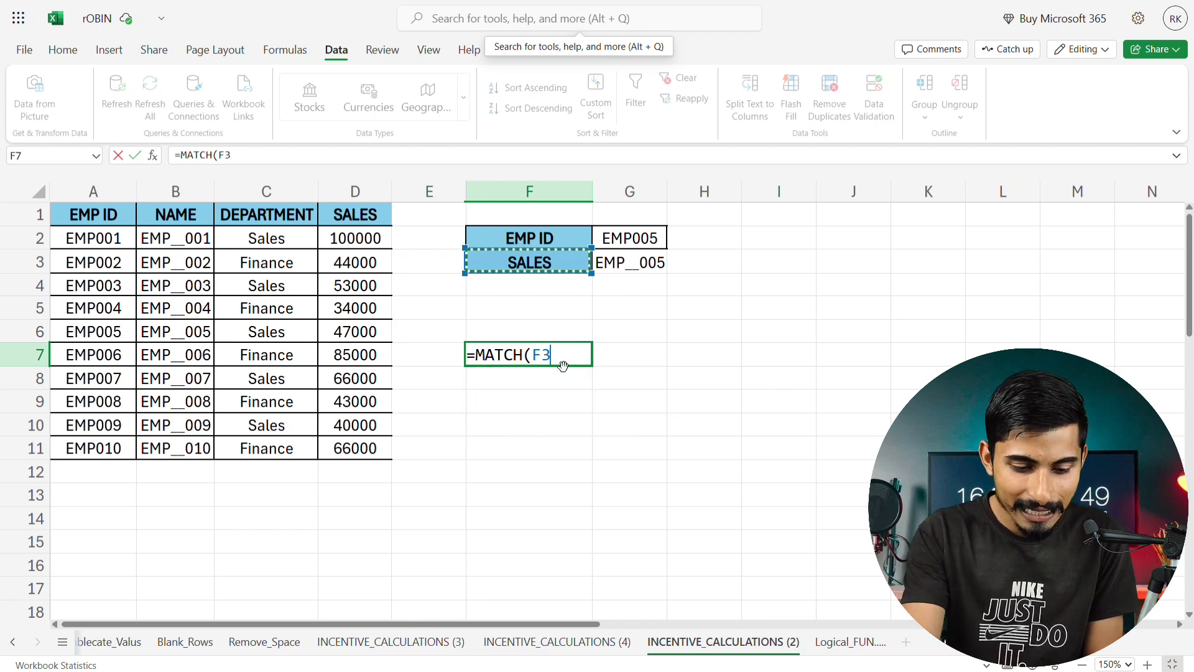
key("F4")
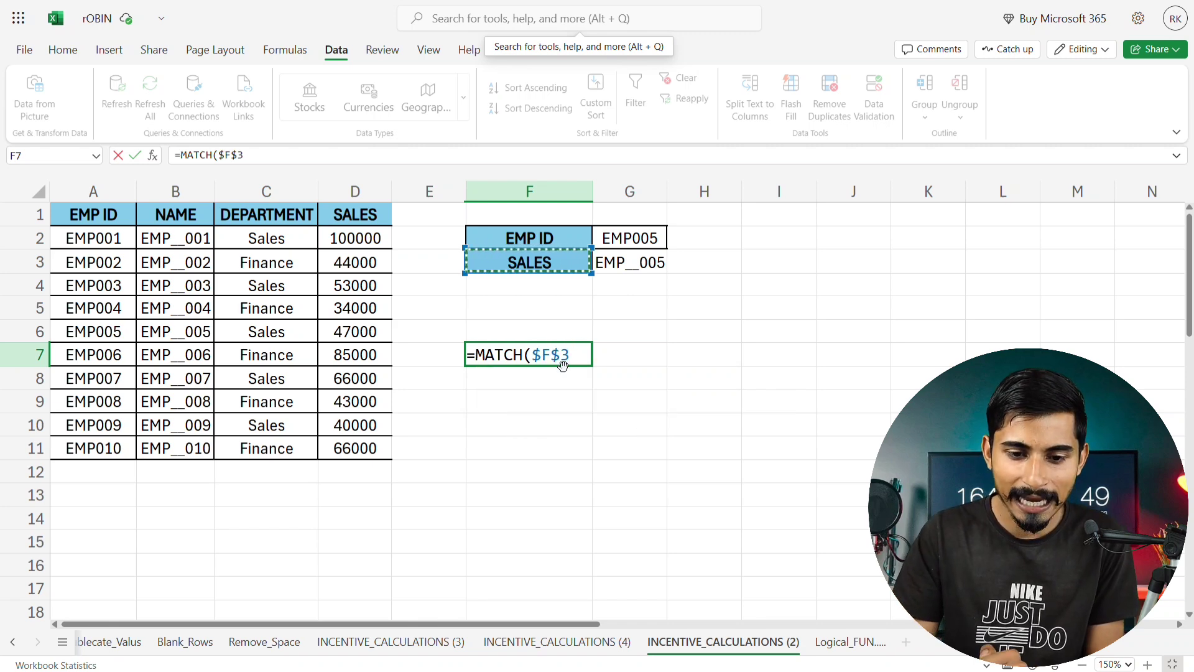
type(",")
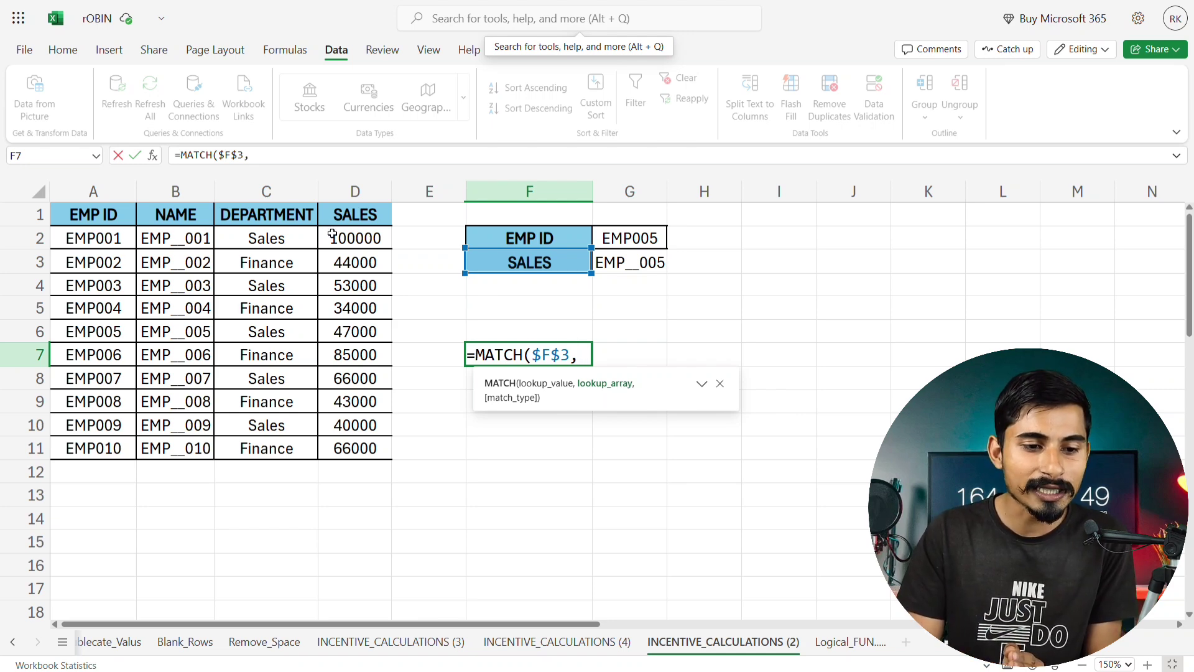
Step: Complete F7's MATCH formula with the headers $A$1:$D$1 as lookup array and 0 for an exact match
left_click(112, 215)
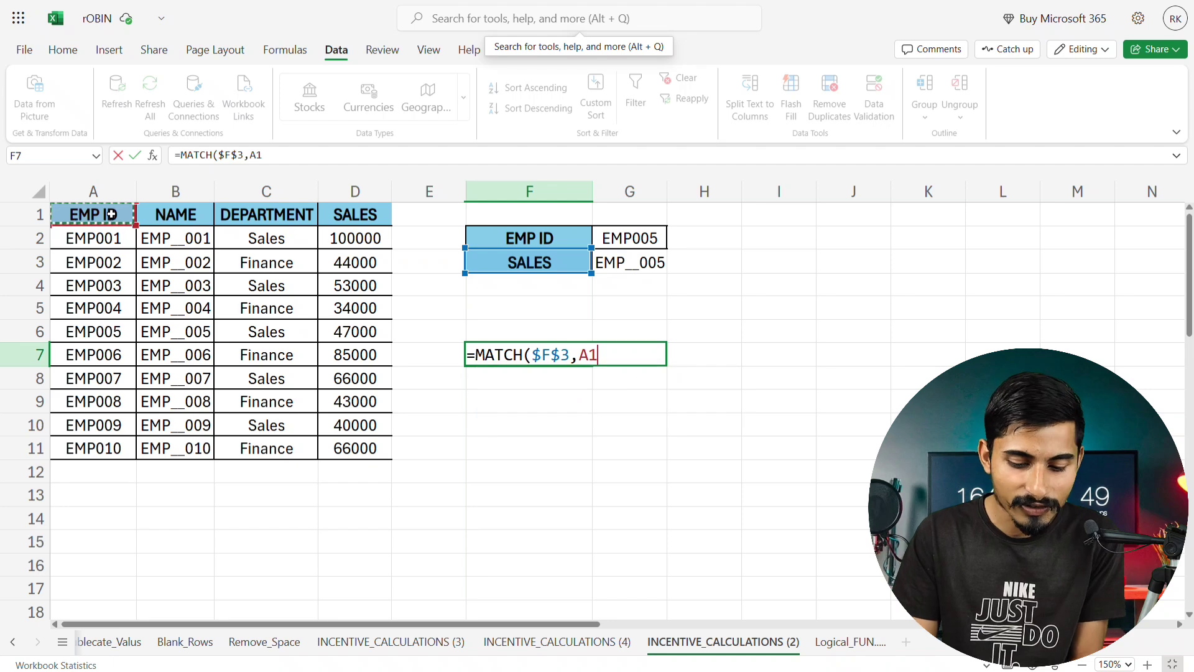
key("shift+Right")
key("shift+Right")
key("shift+Right")
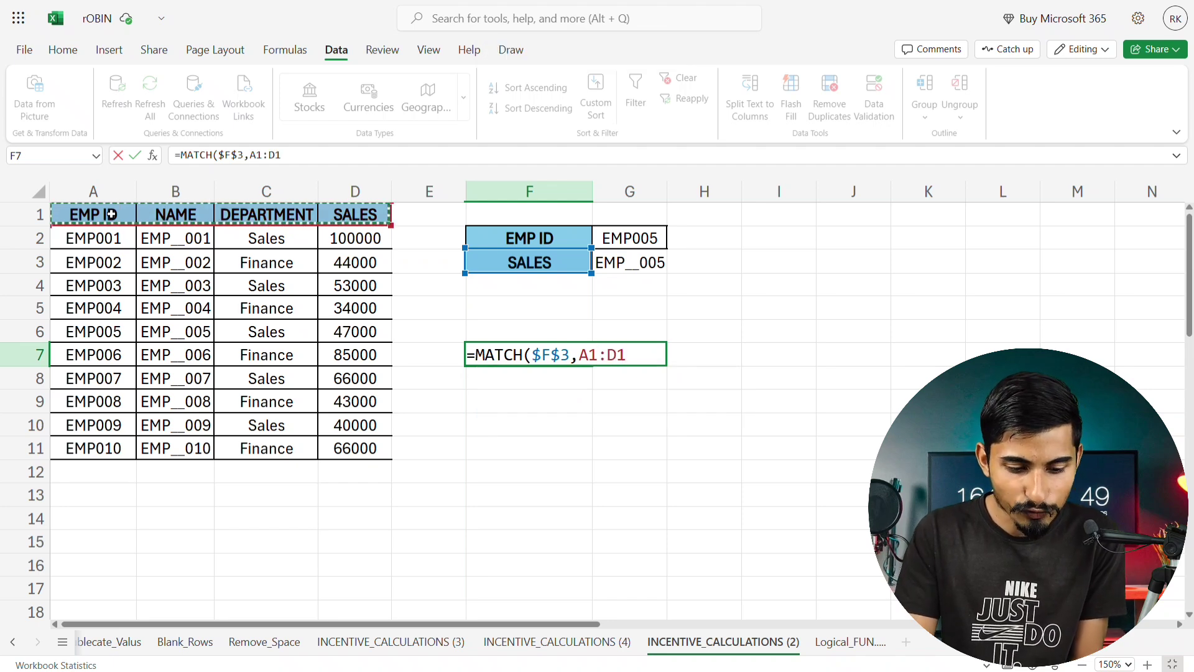
key("F4")
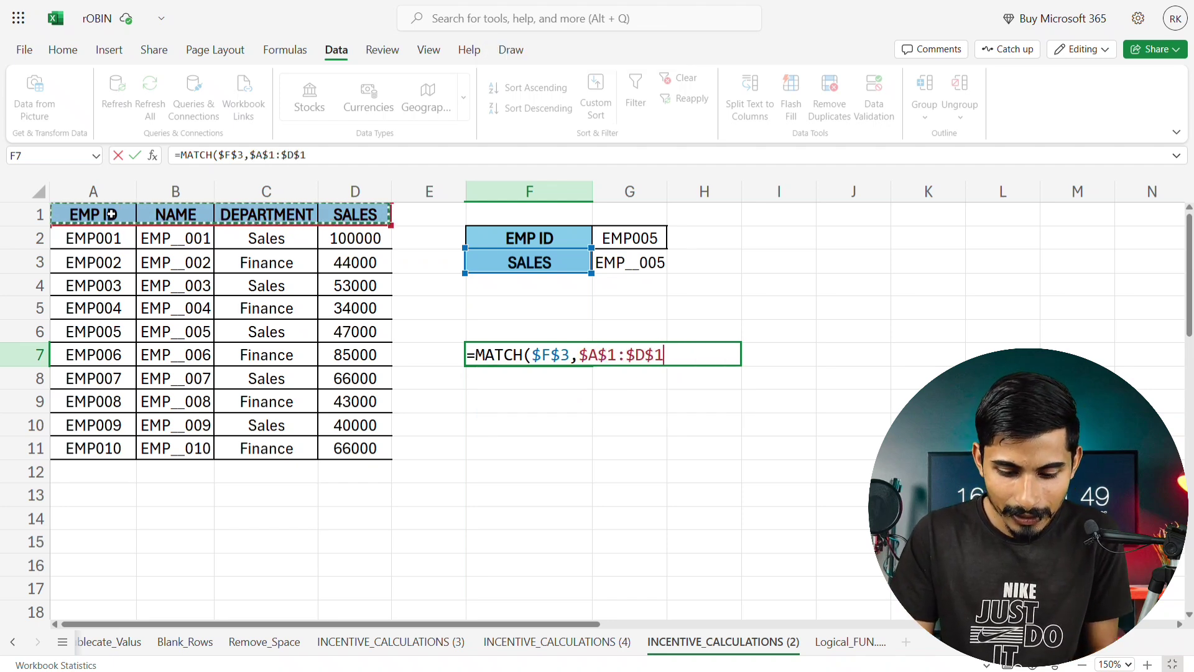
type(",")
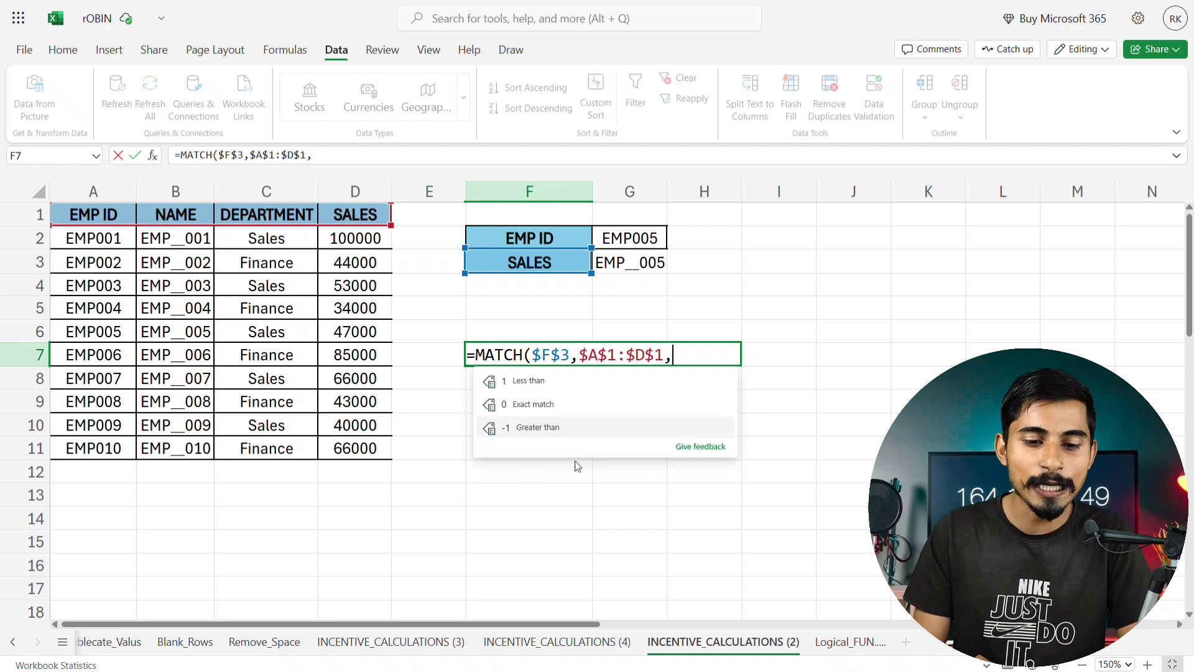
left_click(545, 405)
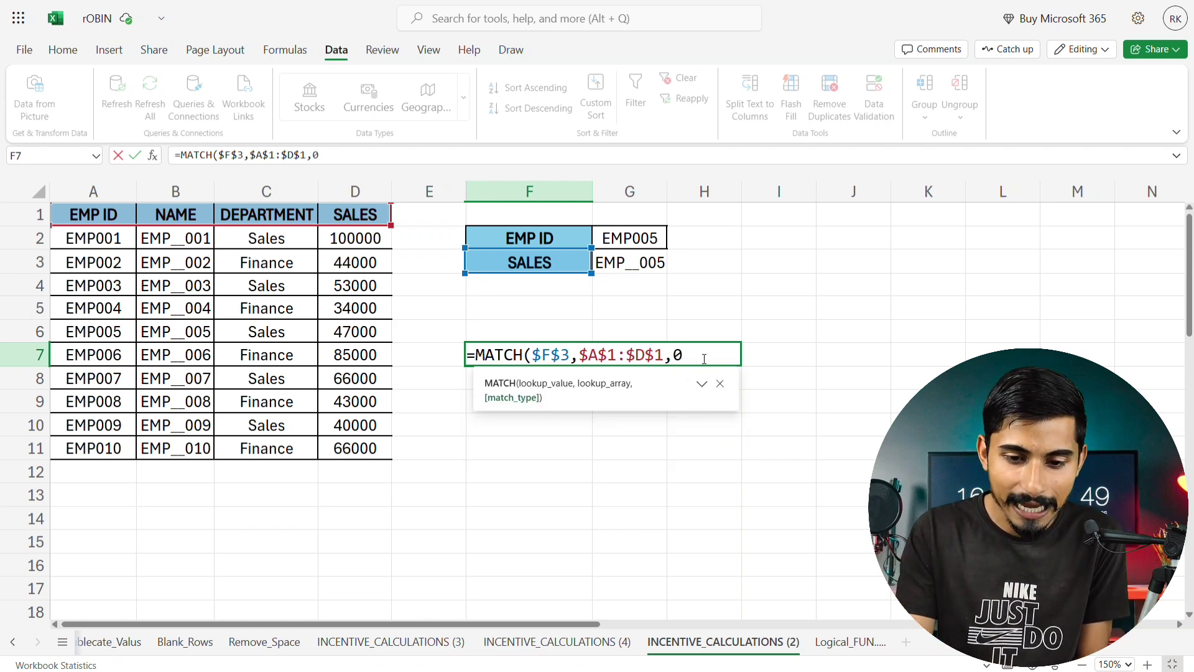
type(")")
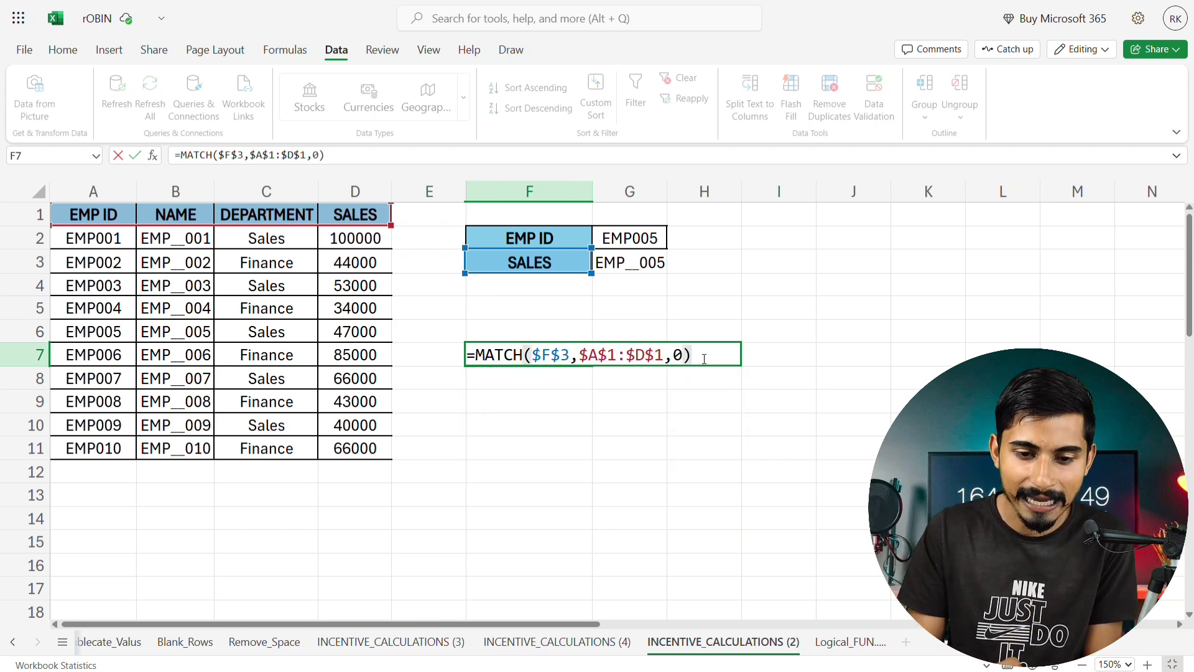
key("Return")
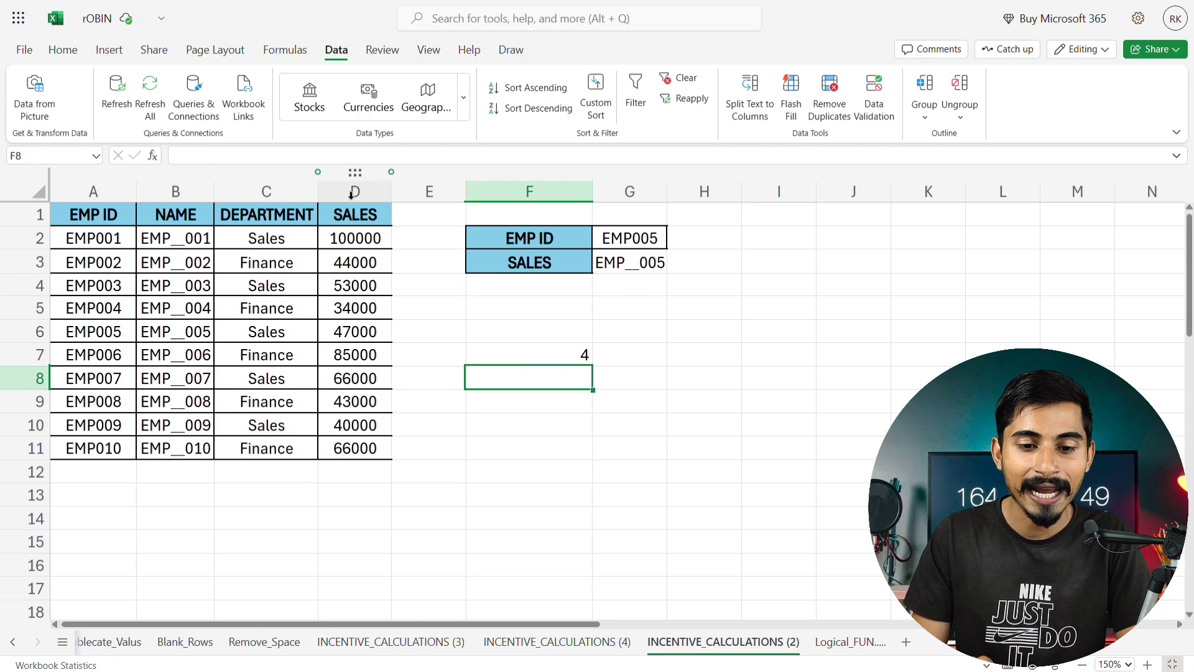
Step: Switch the field drop-down in F3 to DEPARTMENT and then to NAME to test the MATCH formula
left_click(590, 263)
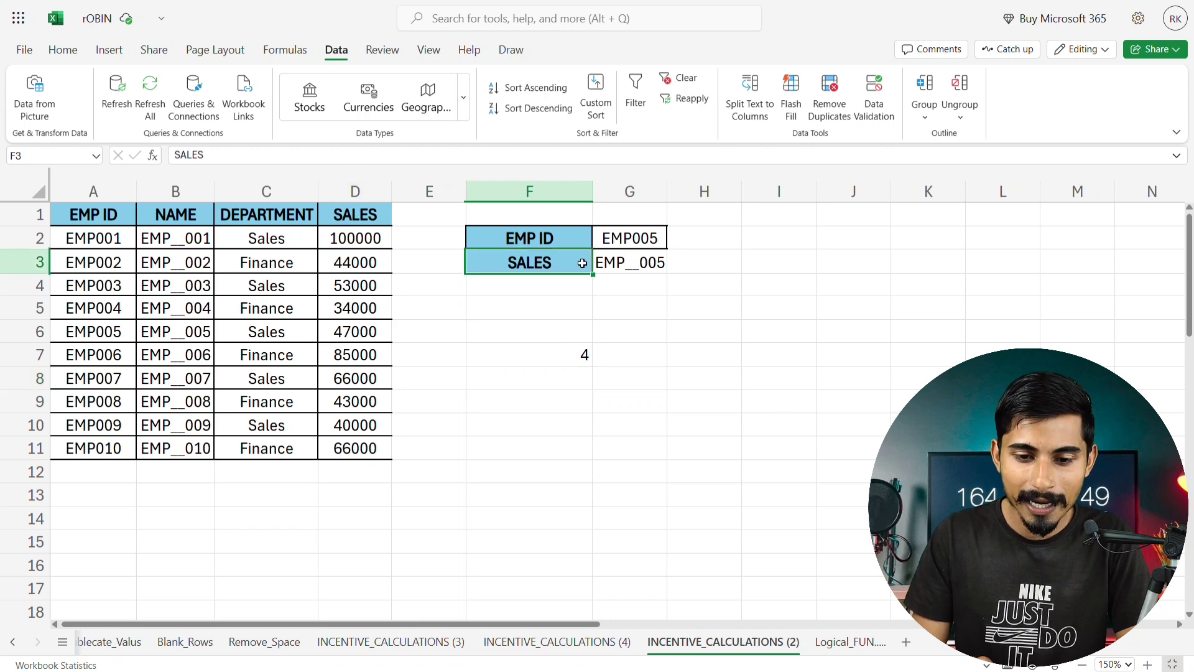
left_click(603, 261)
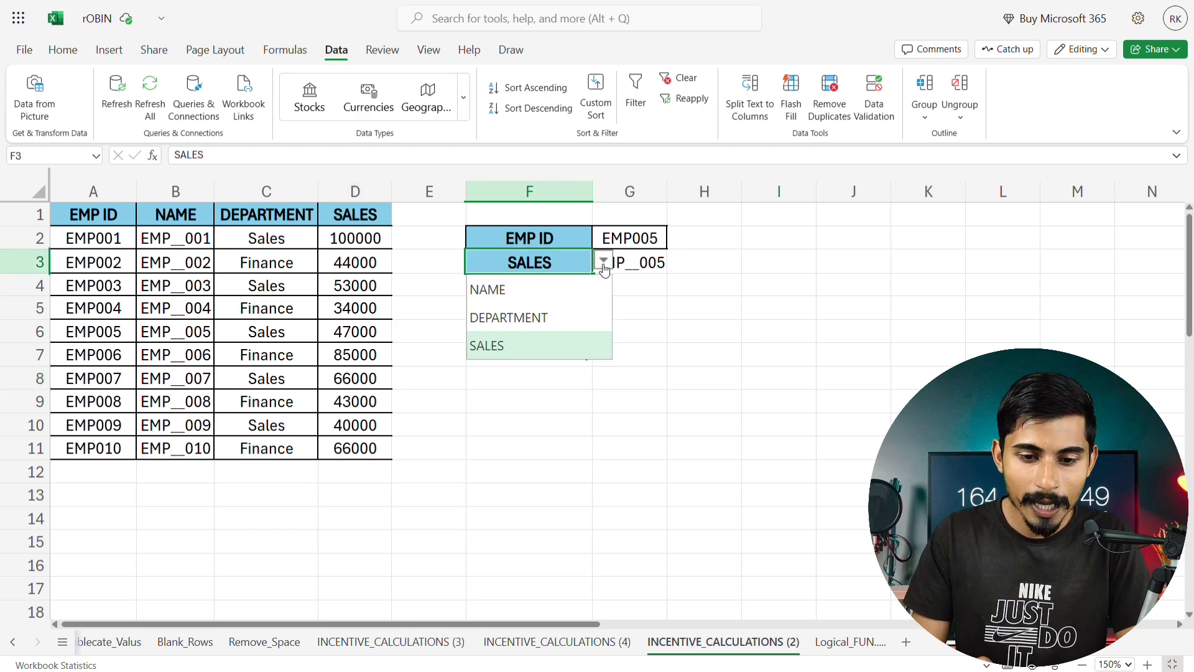
left_click(547, 316)
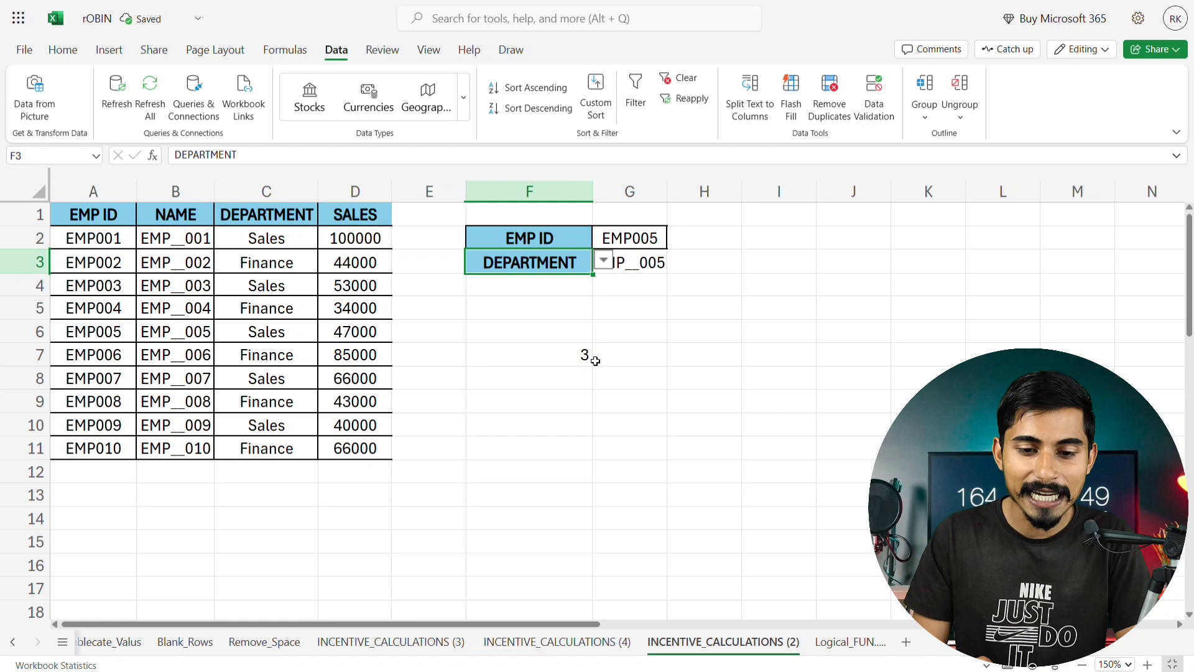
left_click(603, 261)
left_click(552, 289)
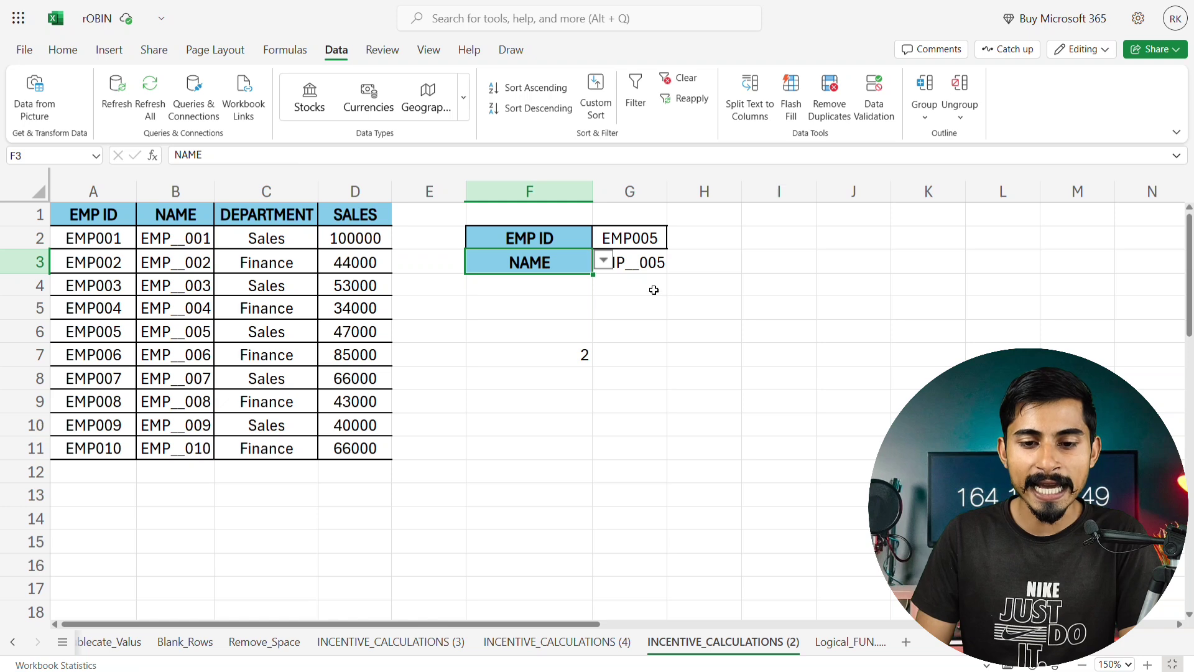
Step: Replace the column index 2 in G3's VLOOKUP formula with a nested MATCH function
double_click(637, 261)
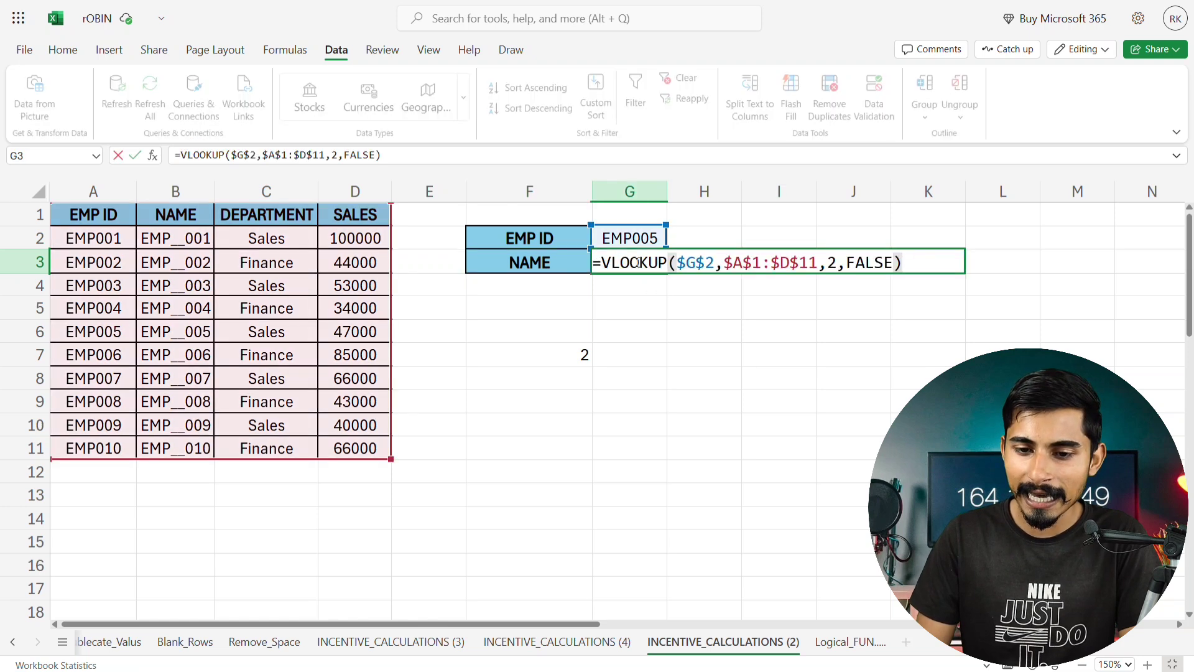
left_click(838, 263)
key("BackSpace")
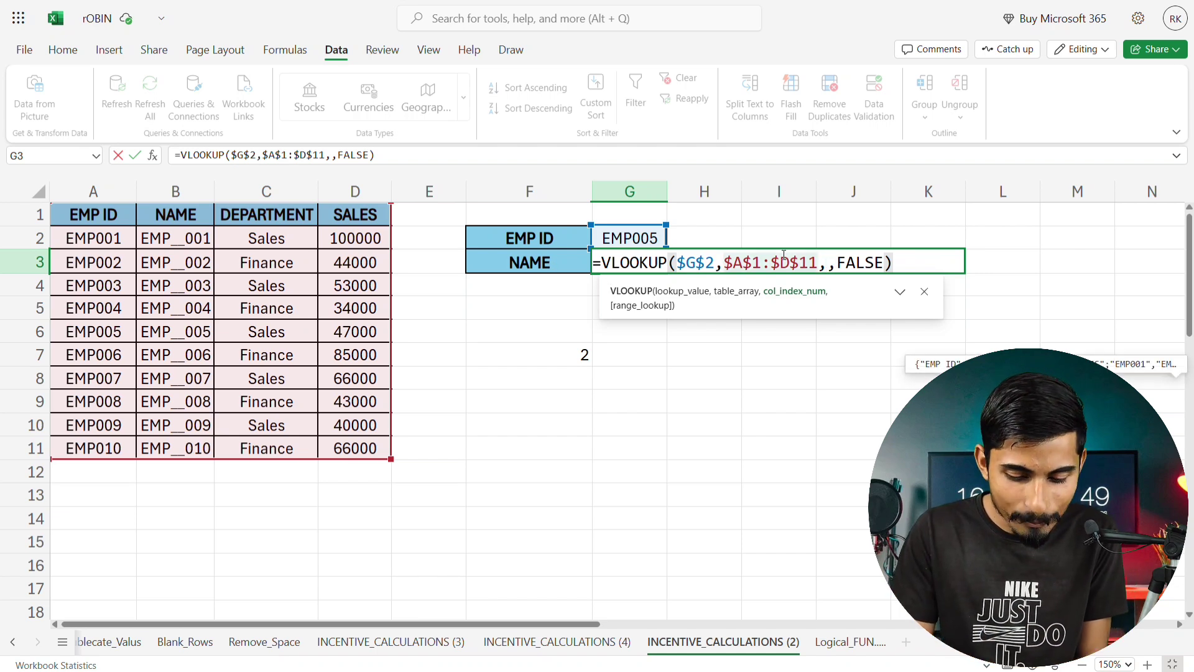
type("MA")
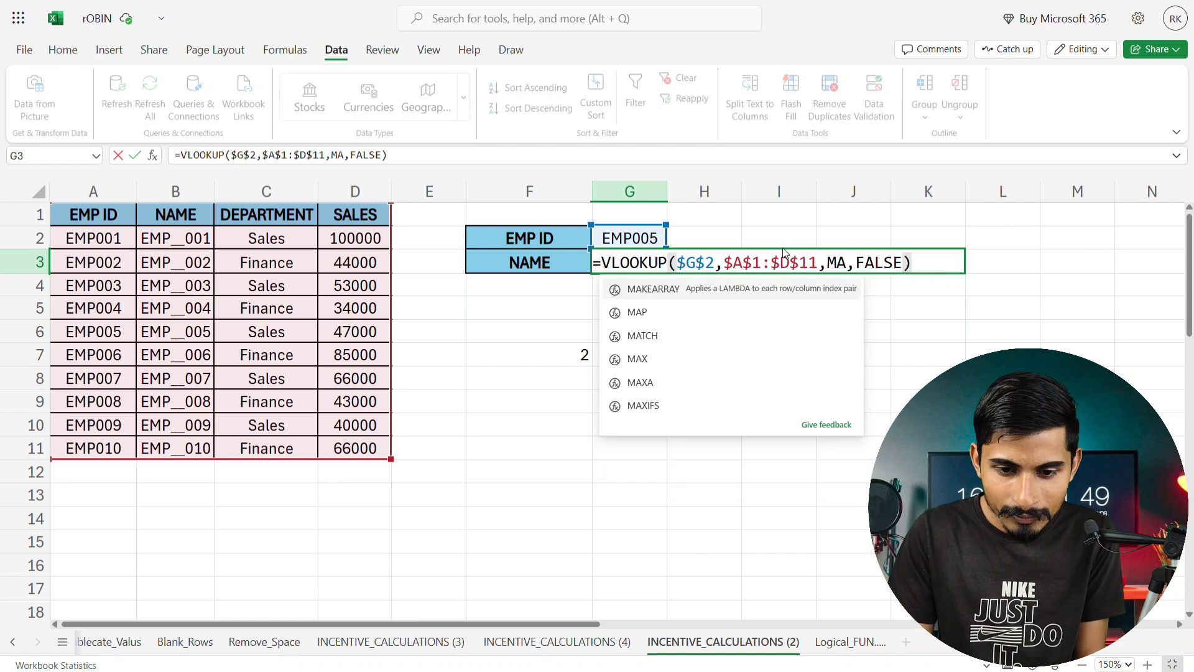
left_click(736, 336)
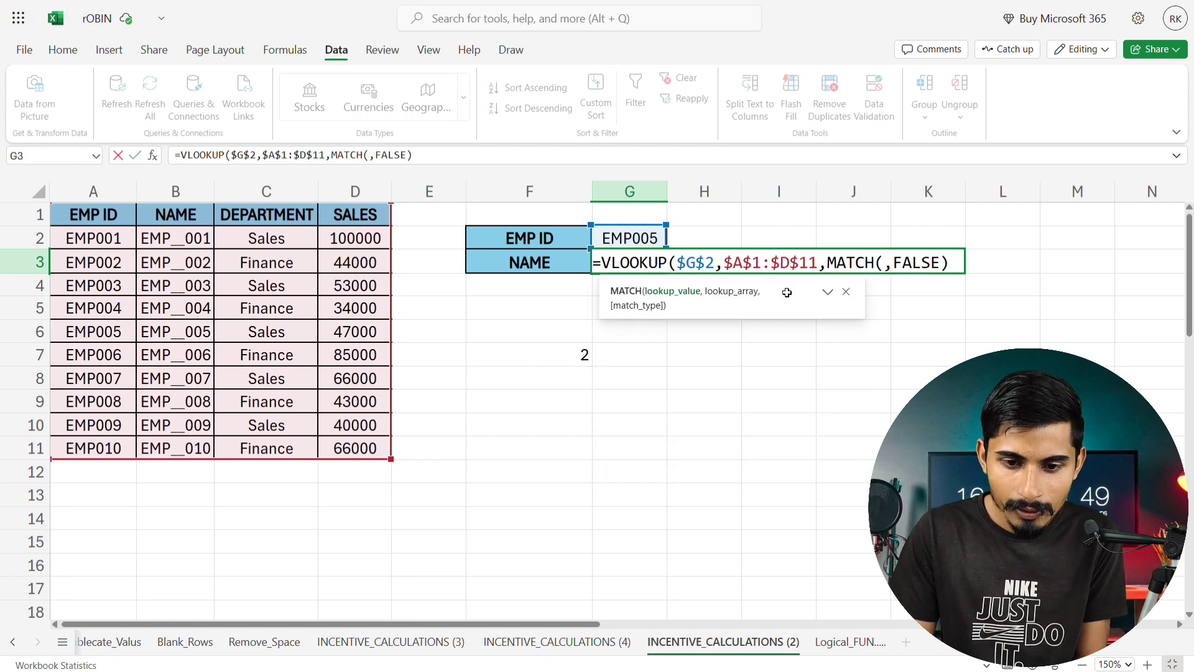
left_click(535, 258)
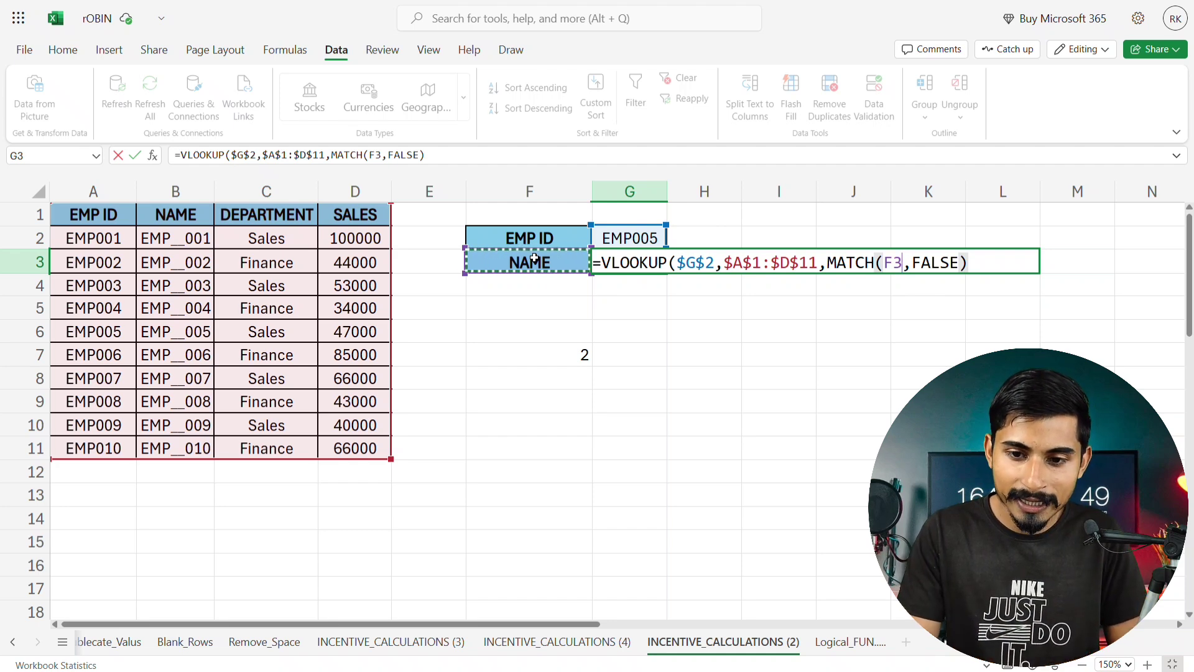
type(",")
key("BackSpace")
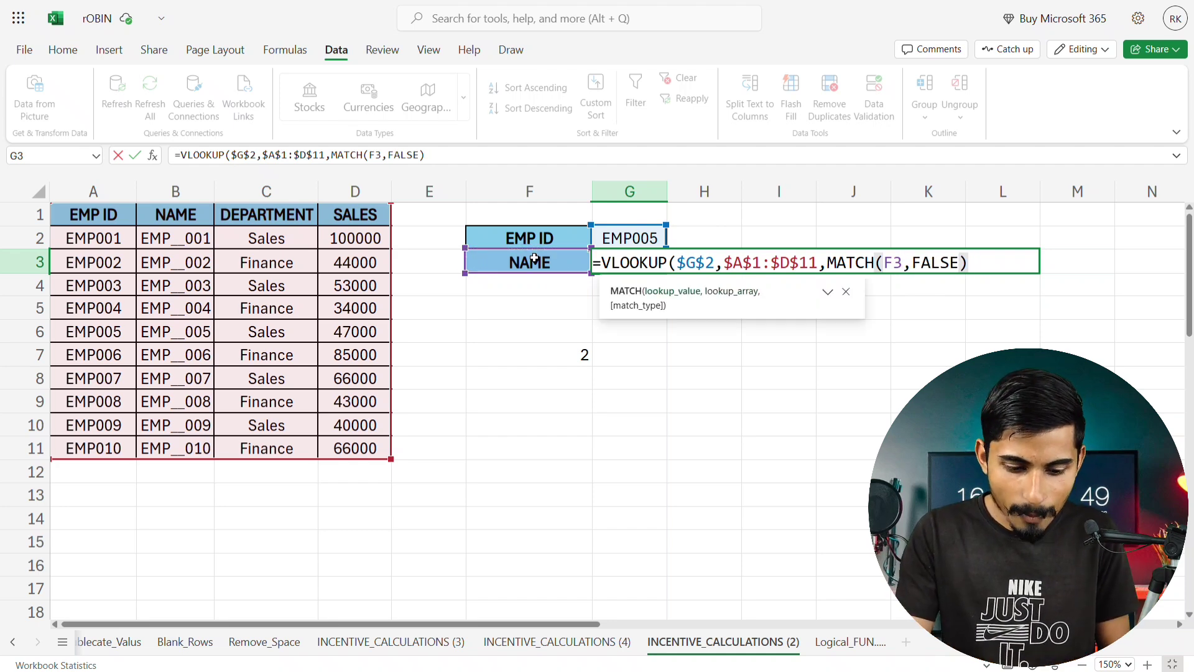
key("F4")
type(",")
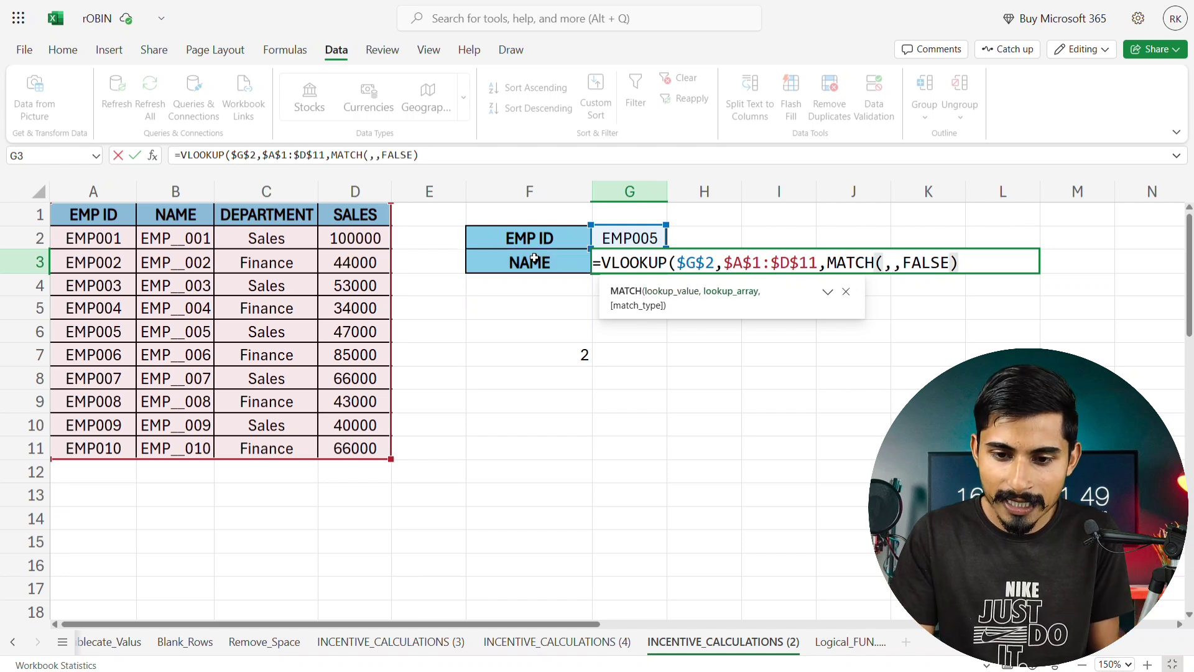
key("BackSpace")
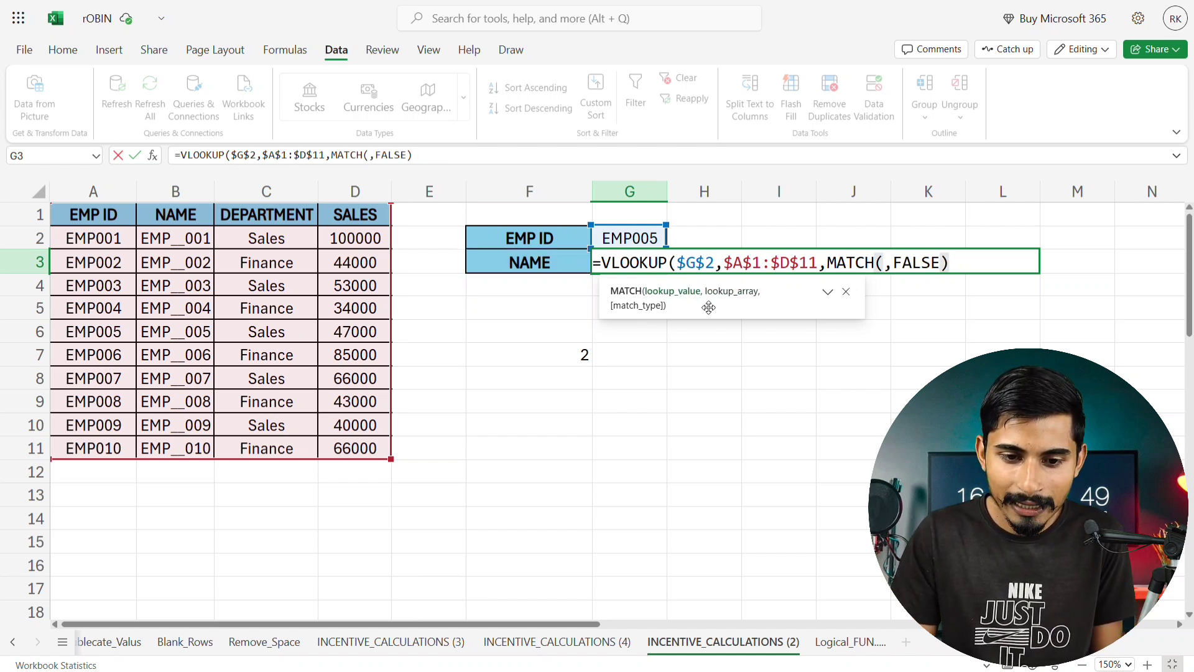
Step: Give the nested MATCH in G3 the absolute lookup value $F$3 and the header row $A$1:$D$1 as lookup array
left_click(547, 262)
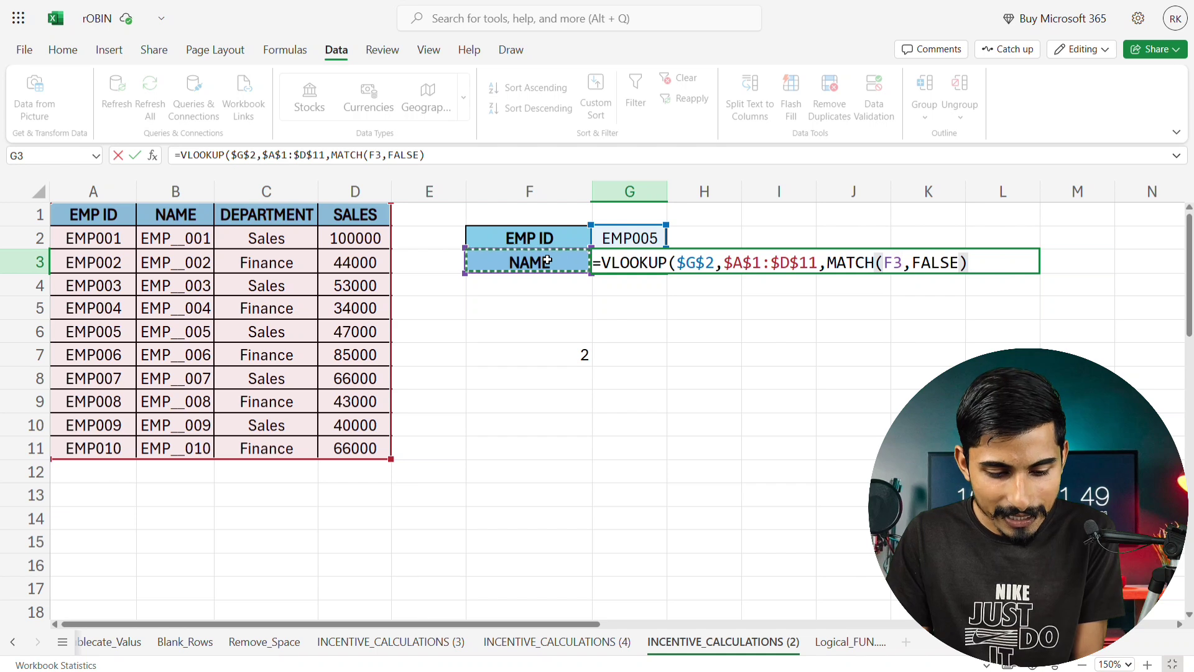
key("F4")
type(",")
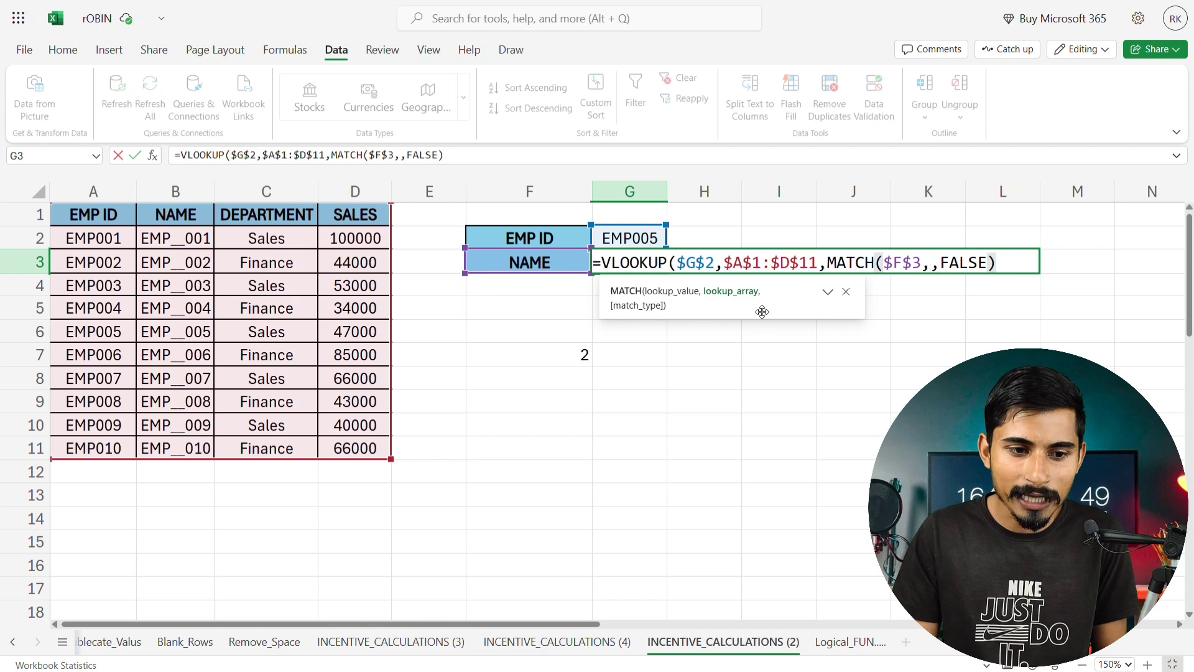
left_click(86, 213)
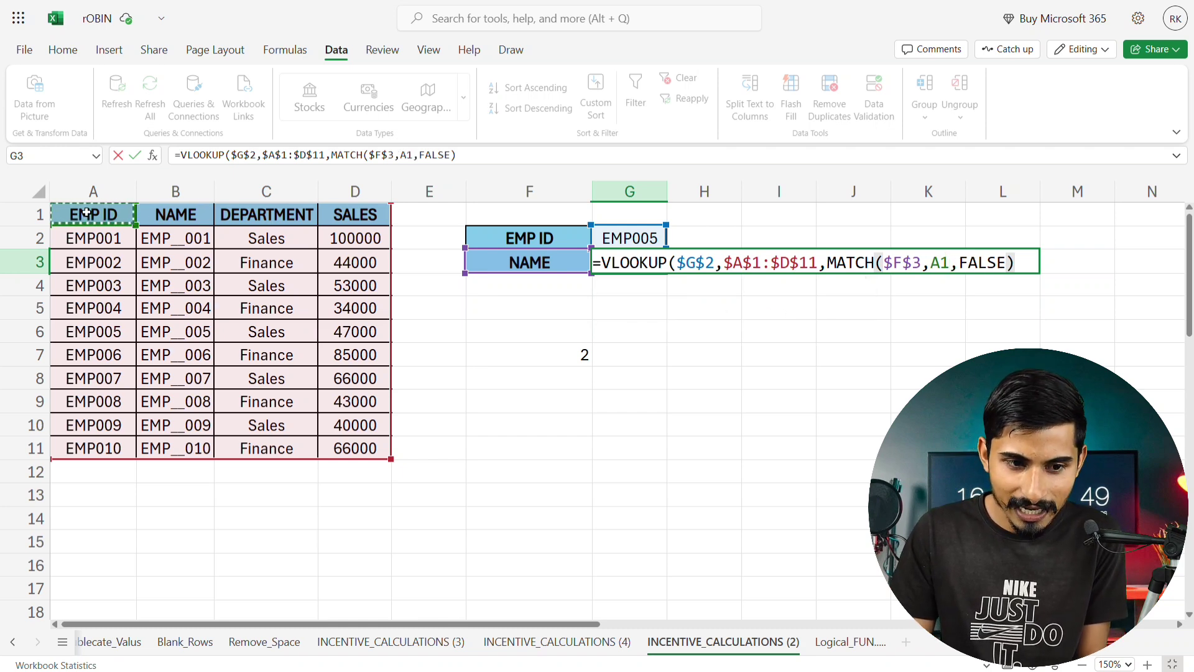
key("shift+Right")
key("shift+Right")
key("shift+Right")
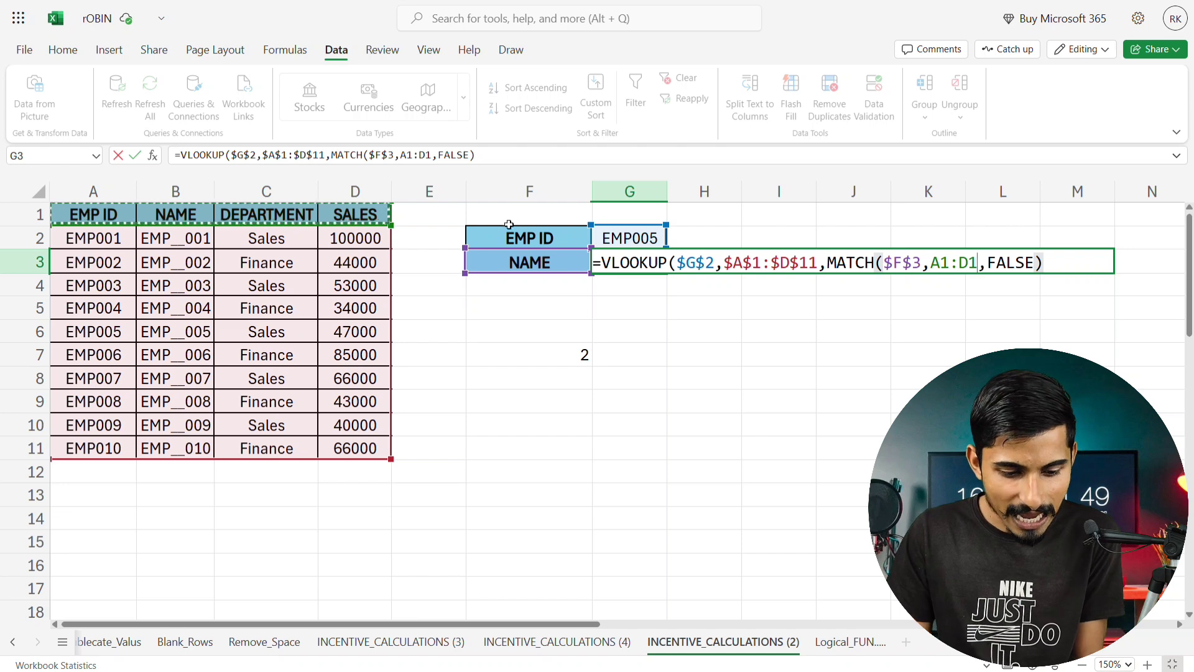
key("F4")
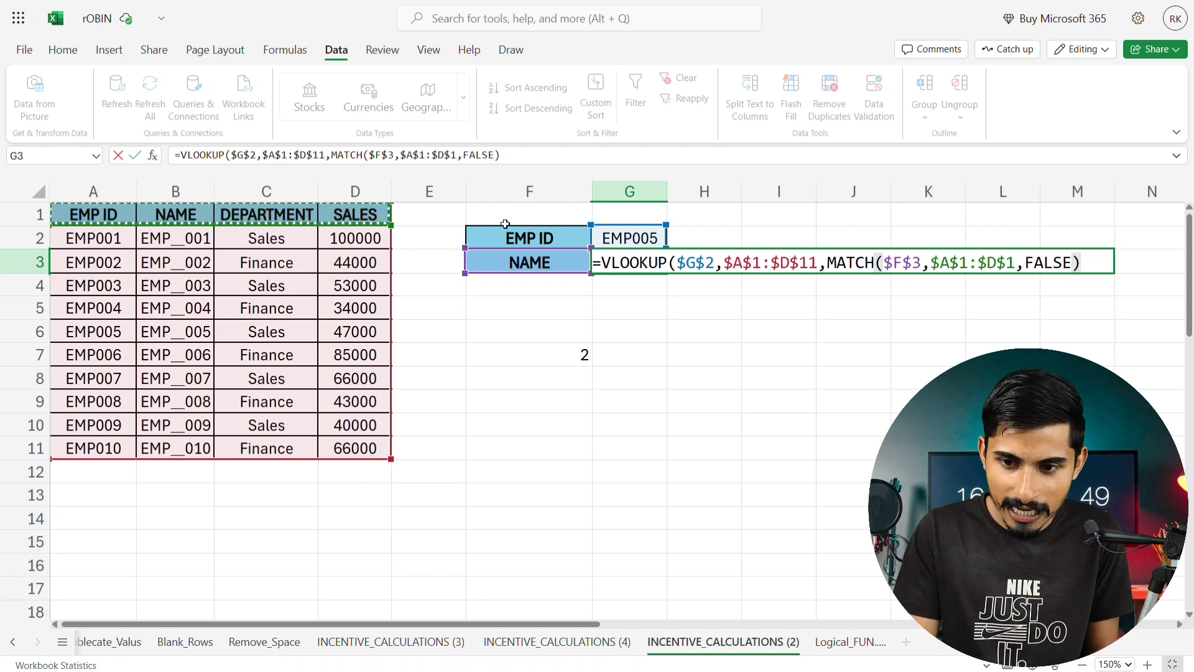
Step: Complete G3's nested MATCH with match type 0 for an exact match and commit the VLOOKUP formula
type(",")
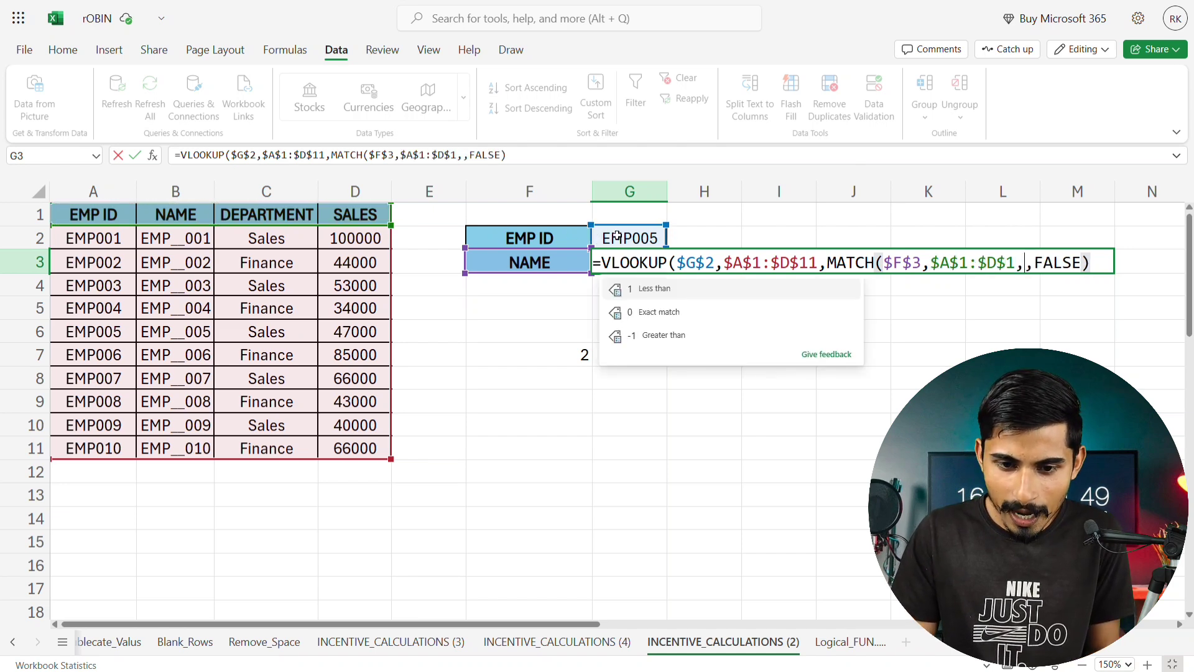
double_click(660, 311)
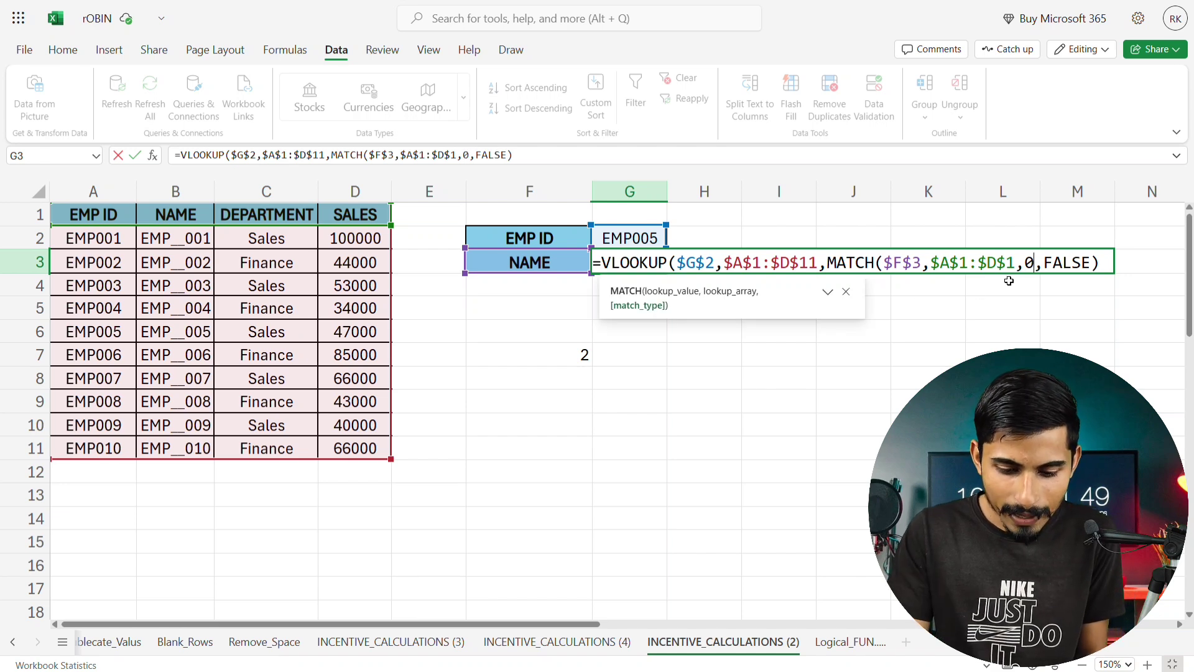
type(")")
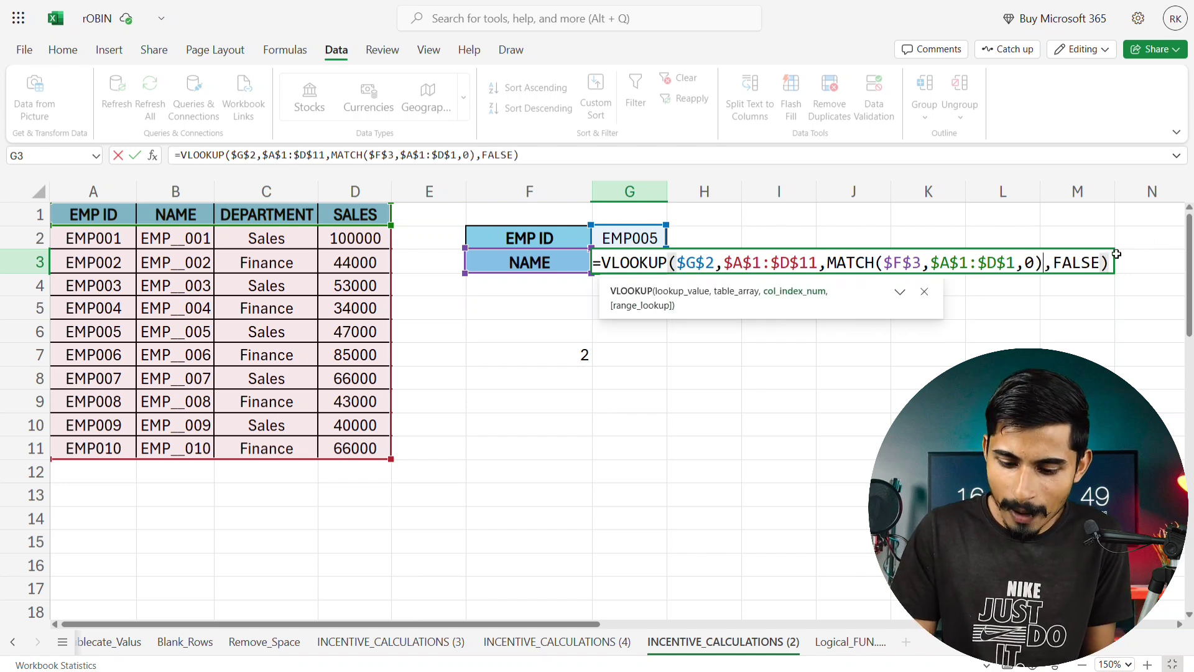
key("Return")
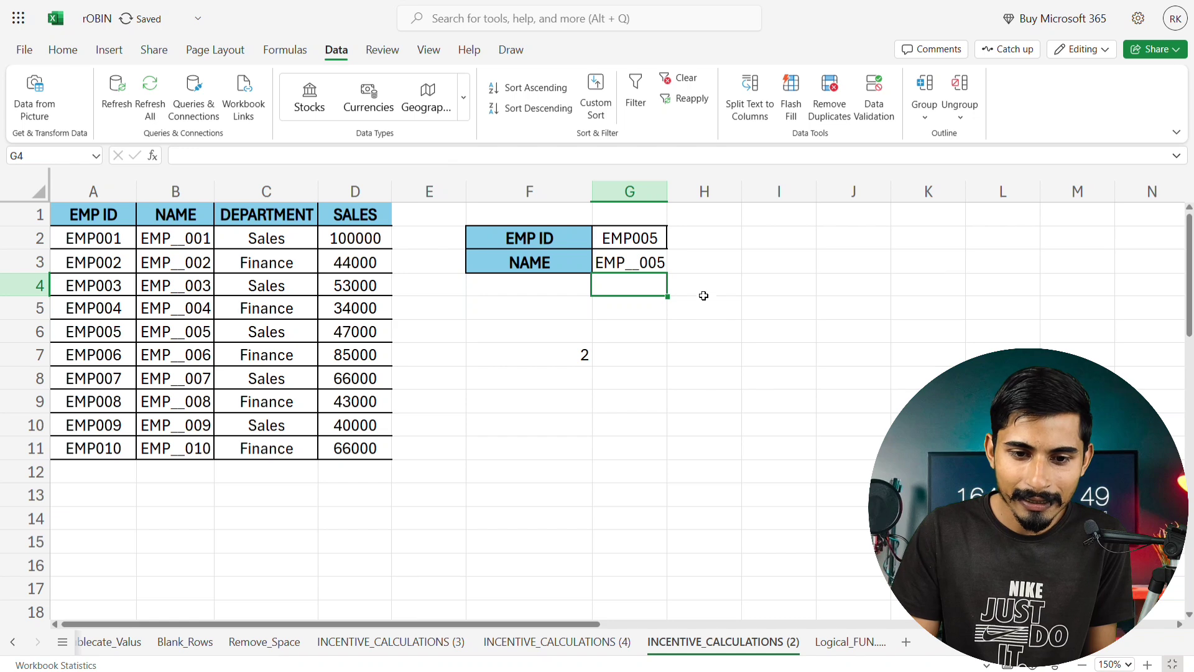
Step: Choose DEPARTMENT from the field drop-down in F3 to test the combined lookup formula
left_click(545, 270)
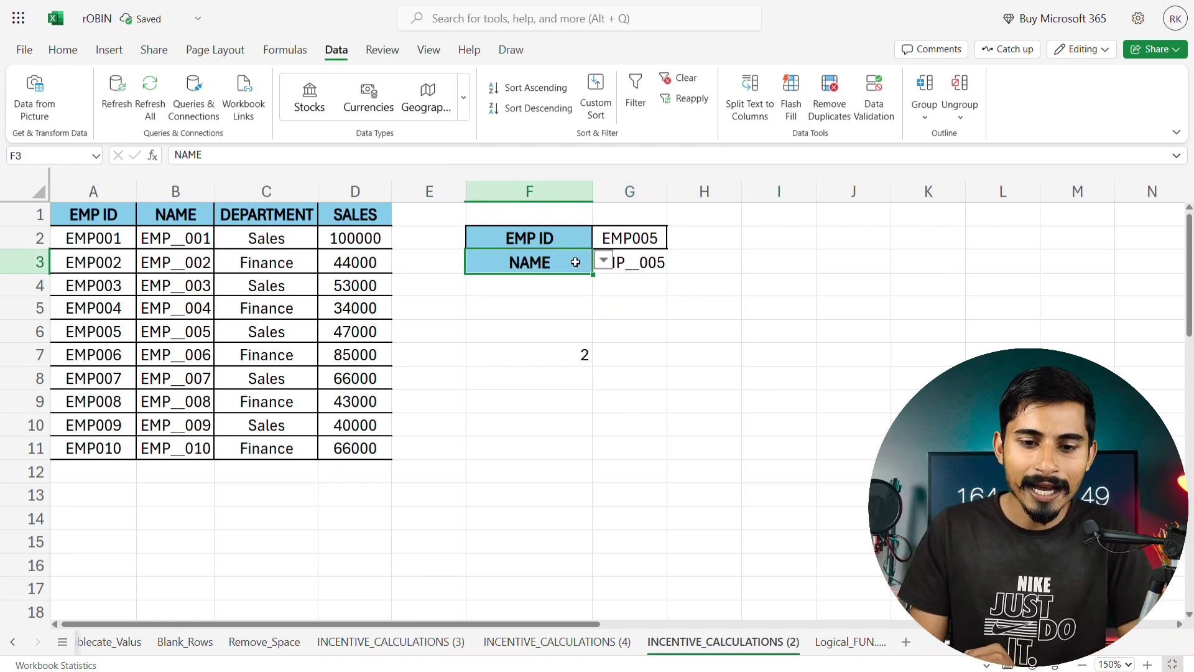
left_click(615, 262)
left_click(579, 260)
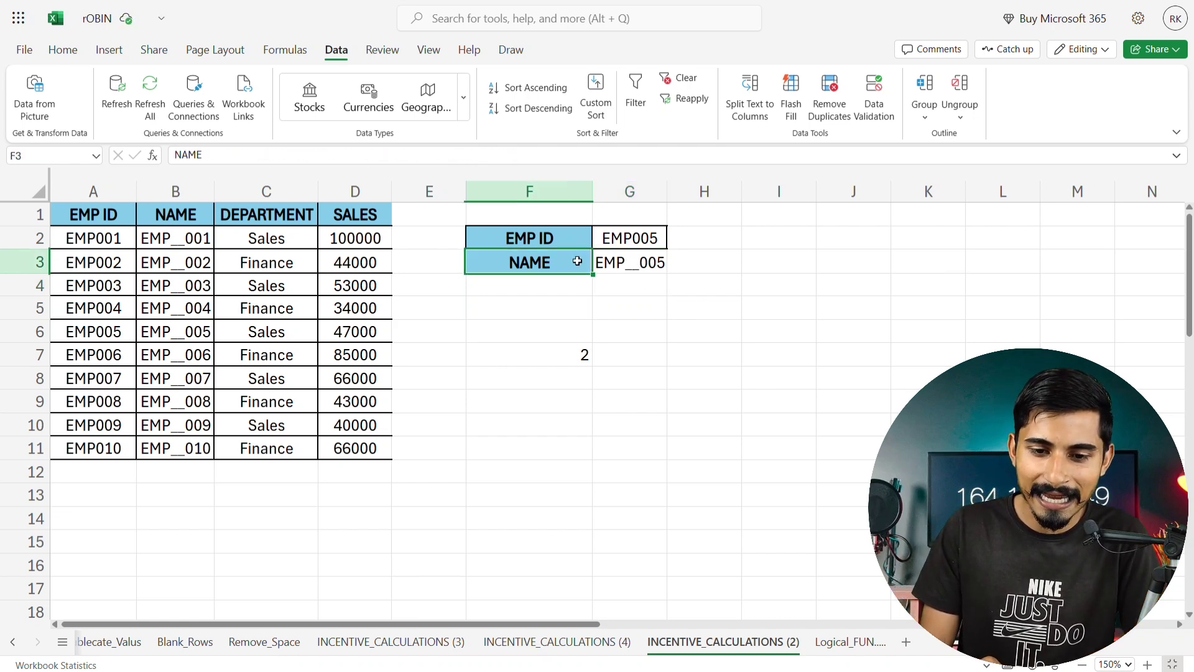
left_click(600, 262)
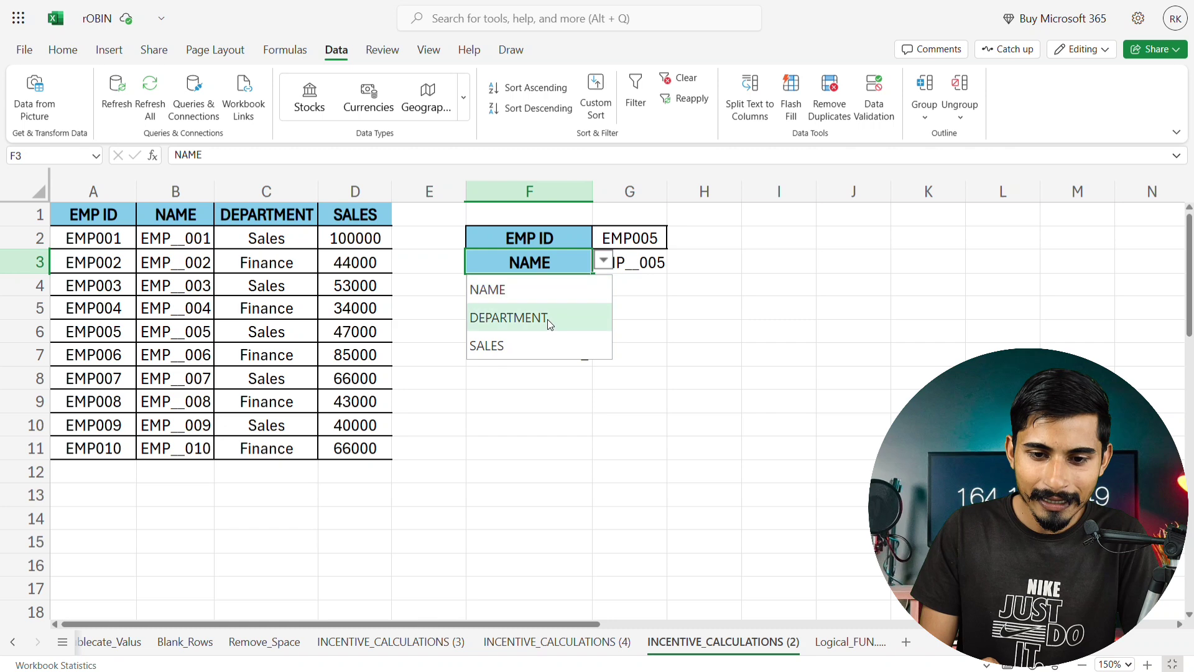
left_click(547, 319)
left_click(615, 279)
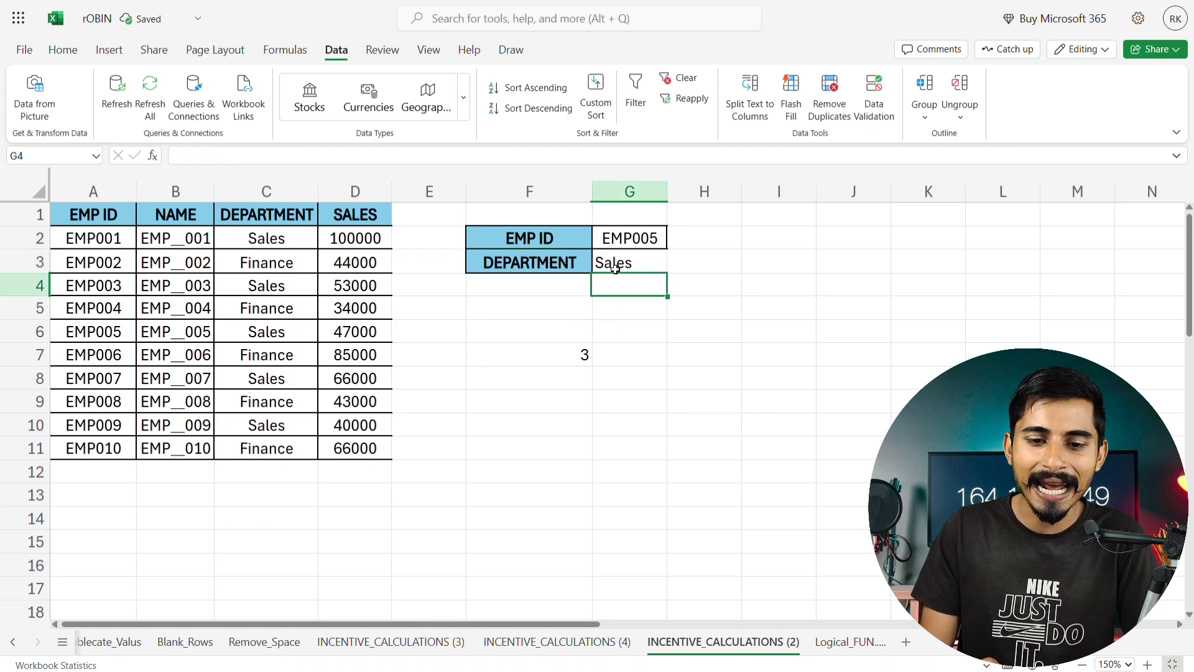
Step: Switch the field in F3 to SALES and back to DEPARTMENT to test G3's lookup
left_click(572, 260)
left_click(604, 262)
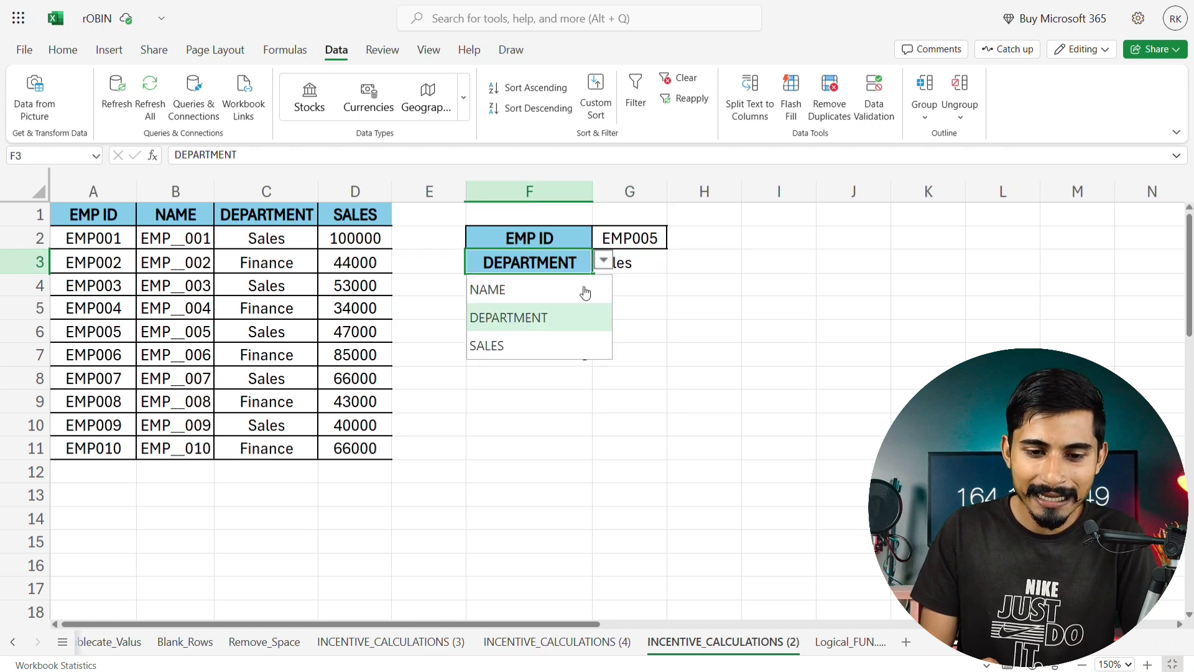
left_click(526, 346)
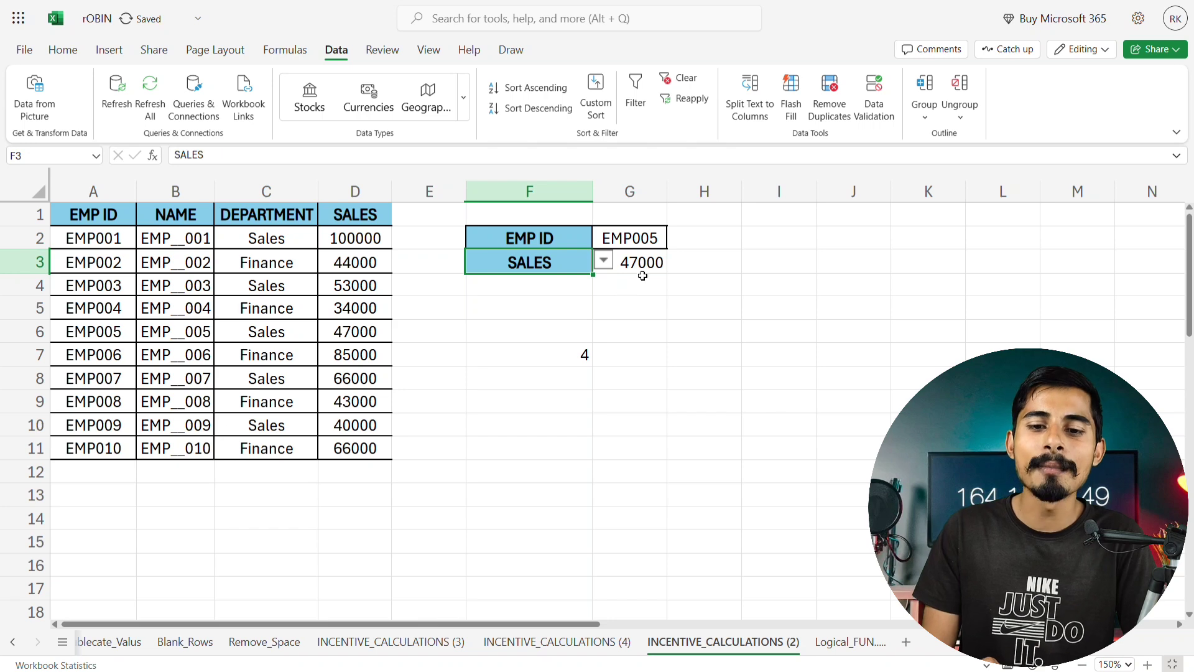
left_click(604, 262)
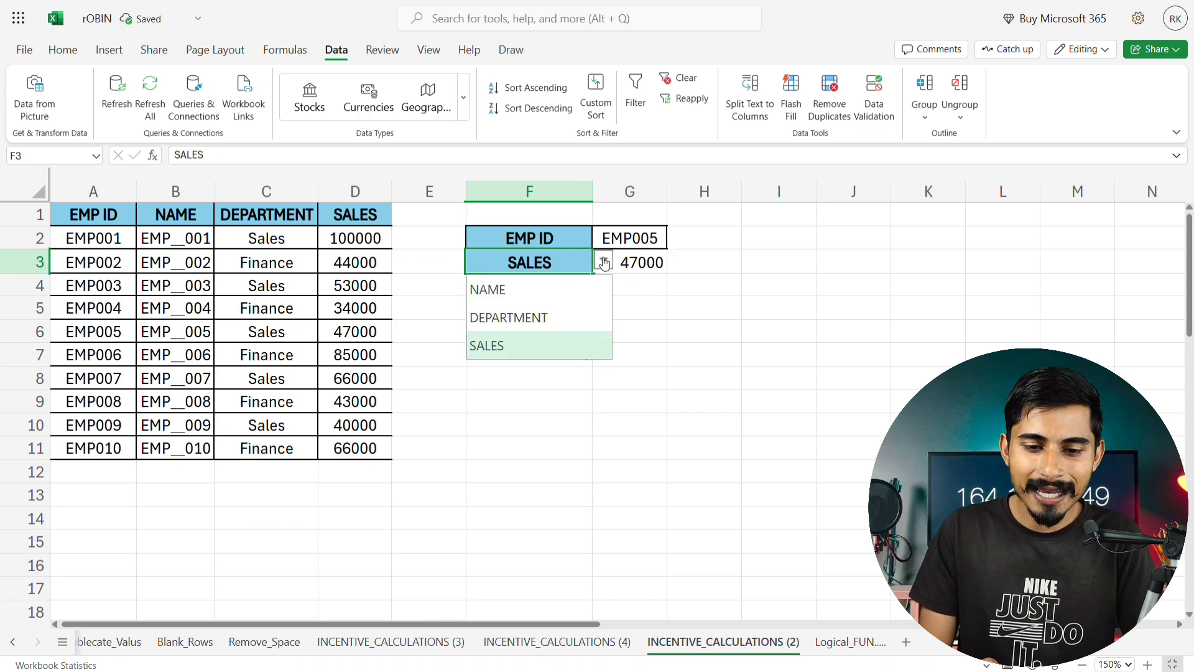
left_click(558, 318)
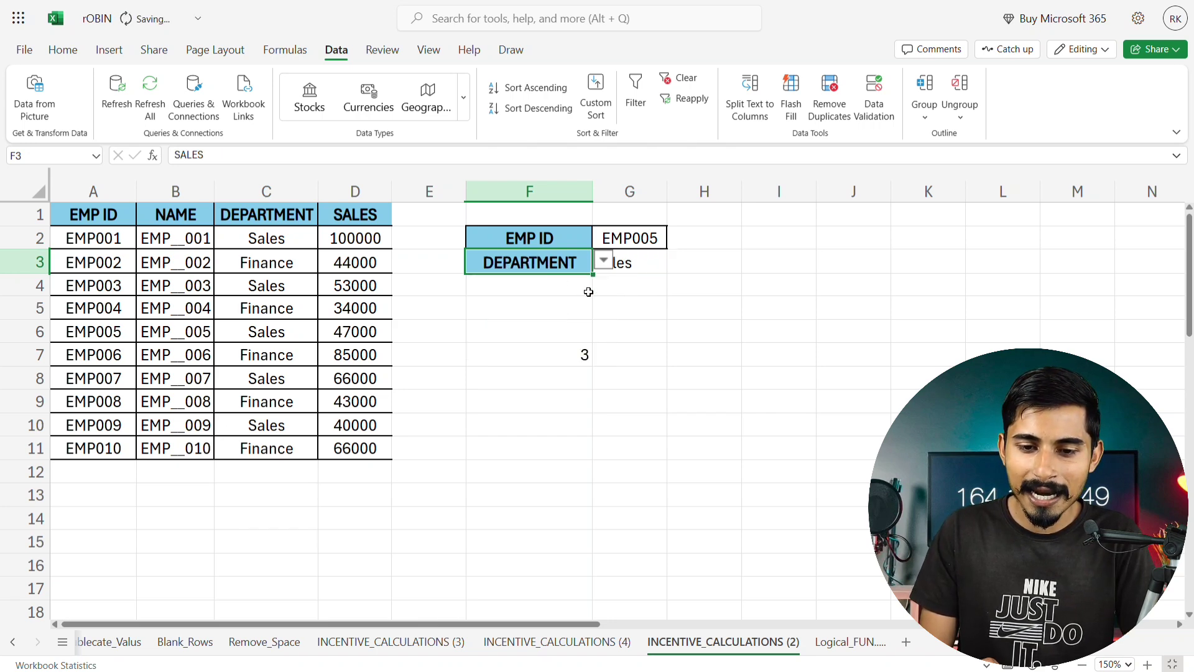
Step: Switch the EMP ID drop-down in G2 to EMP003, EMP002 and finally EMP006 to test the lookup
left_click(636, 244)
left_click(679, 237)
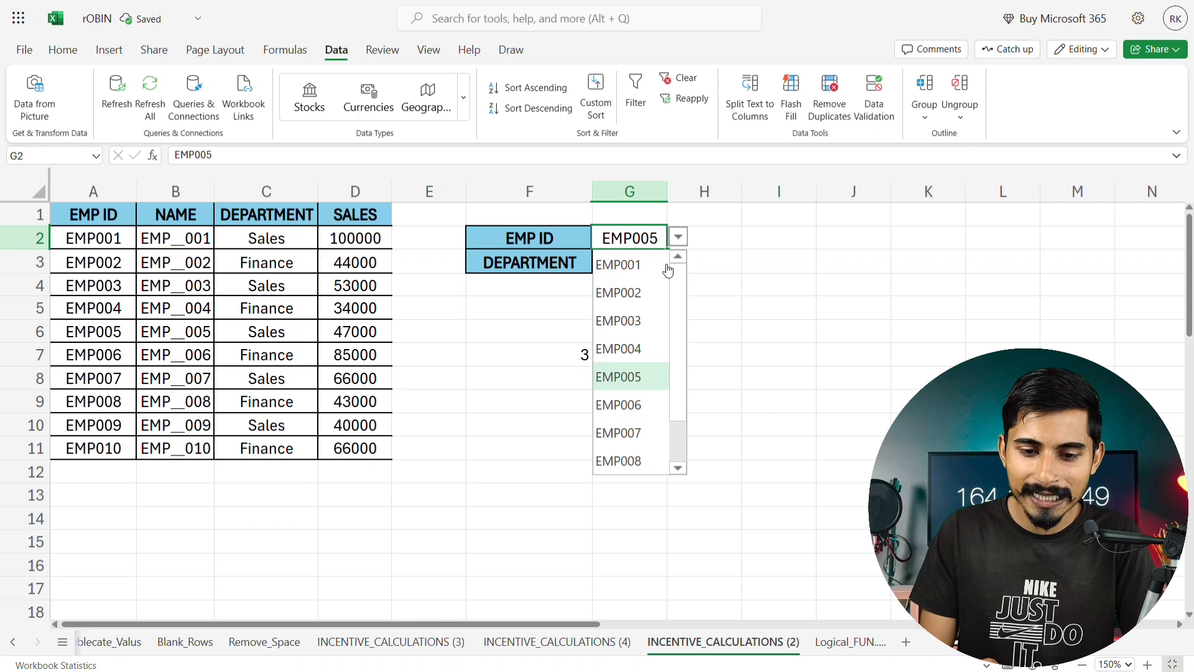
left_click(636, 321)
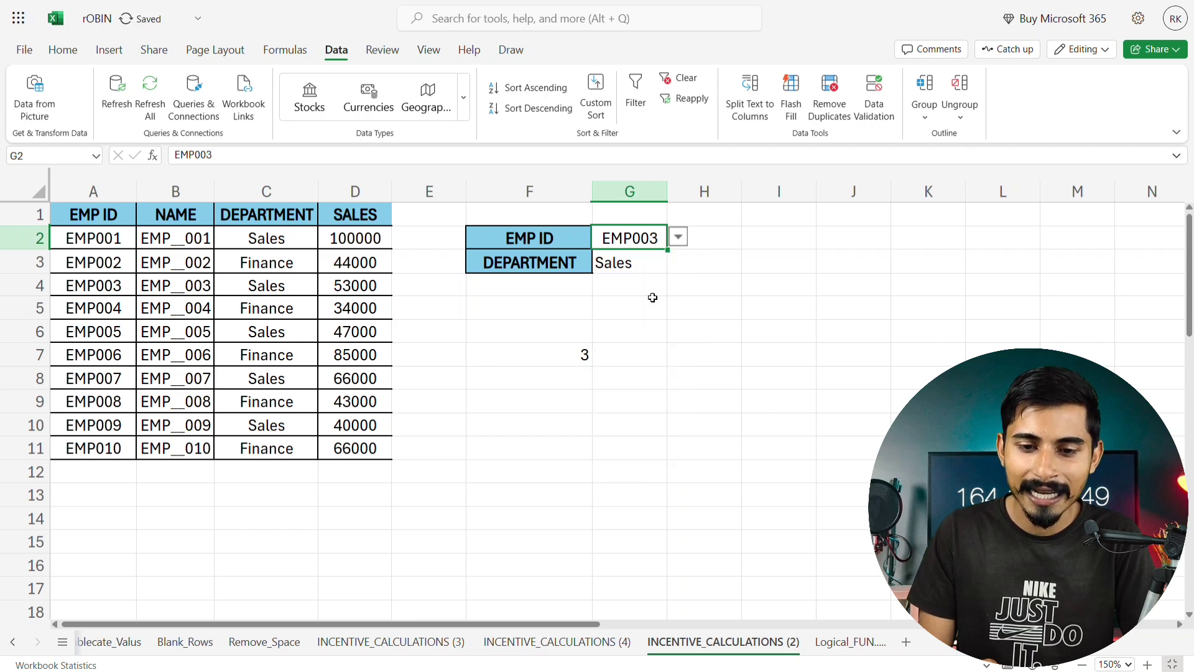
left_click(679, 239)
left_click(640, 294)
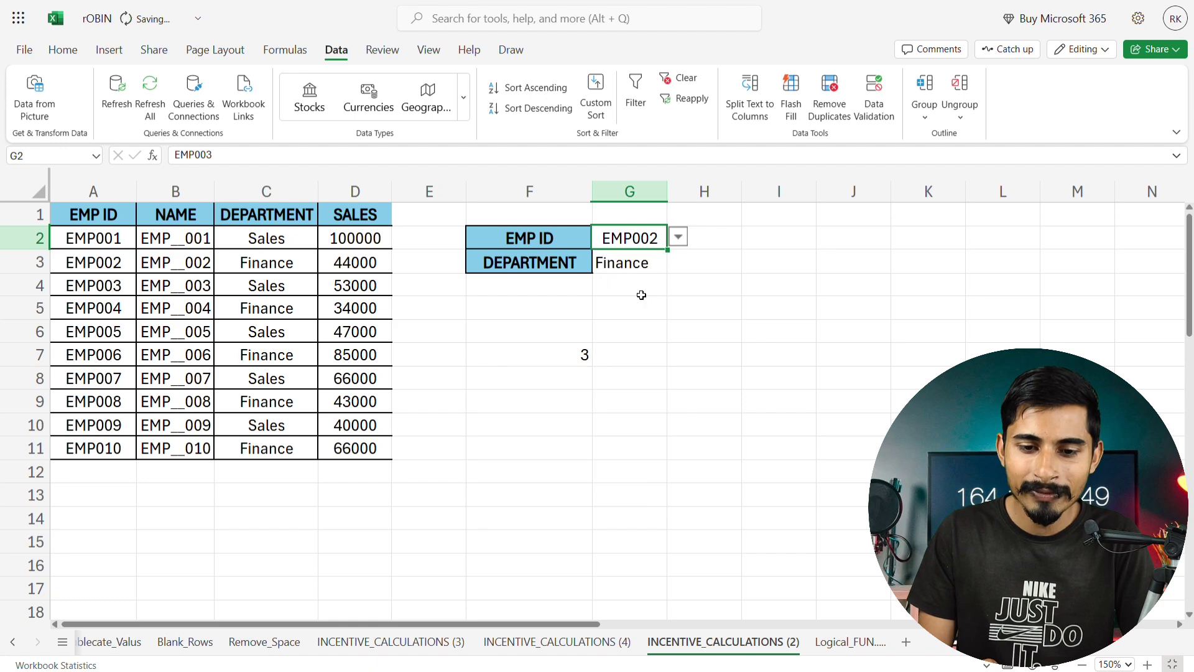
left_click(678, 239)
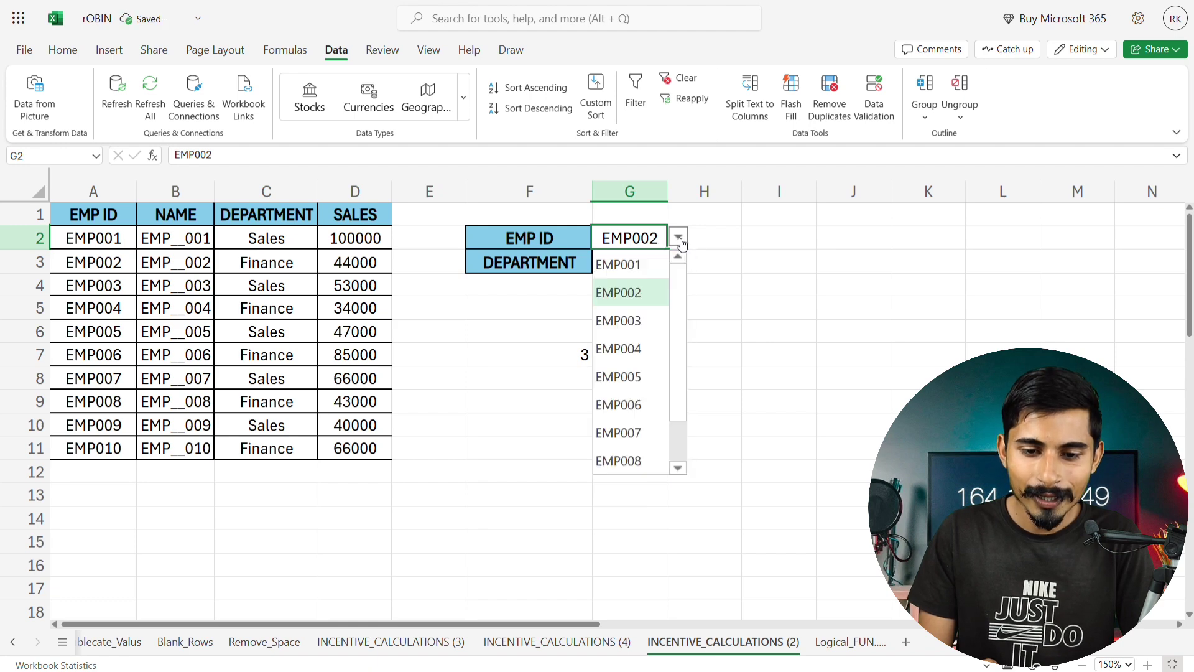
left_click(633, 404)
Step: Change the field in F3 to NAME and back to DEPARTMENT to check the lookup for EMP006
left_click(590, 262)
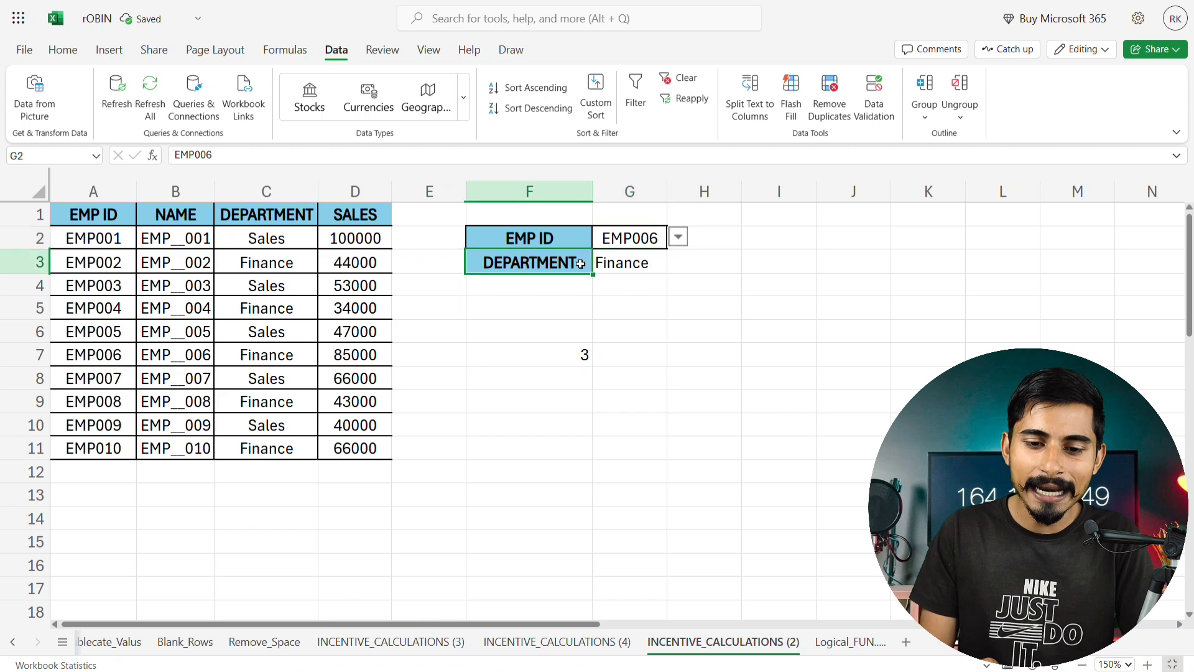
left_click(604, 264)
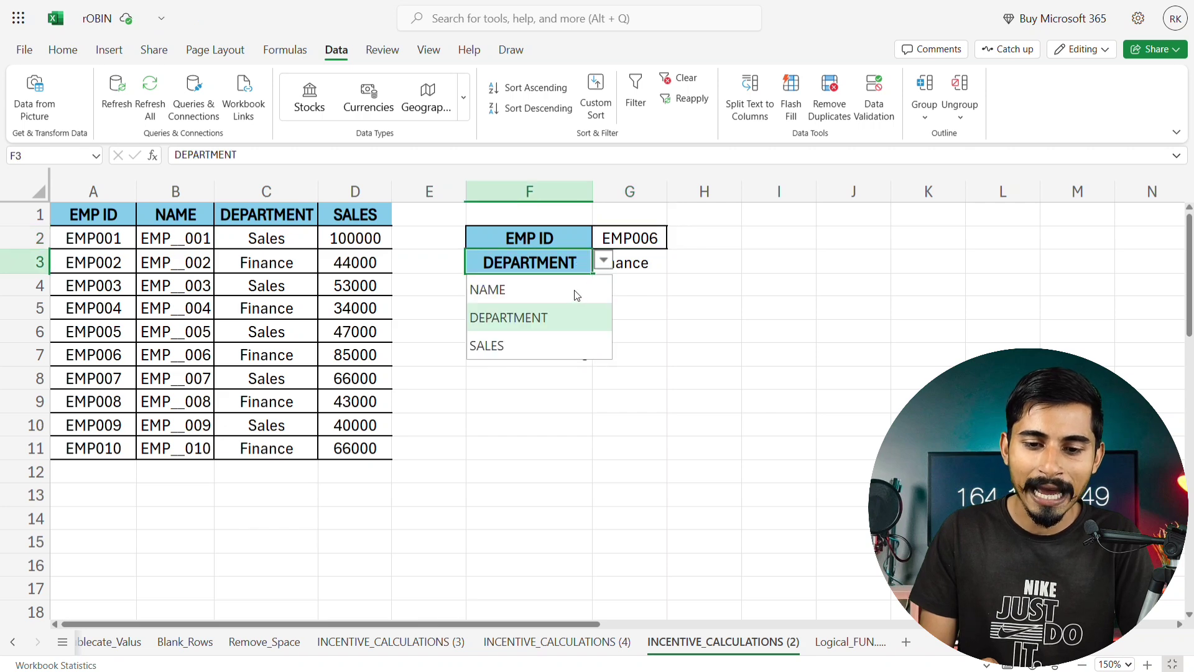
left_click(574, 290)
left_click(604, 261)
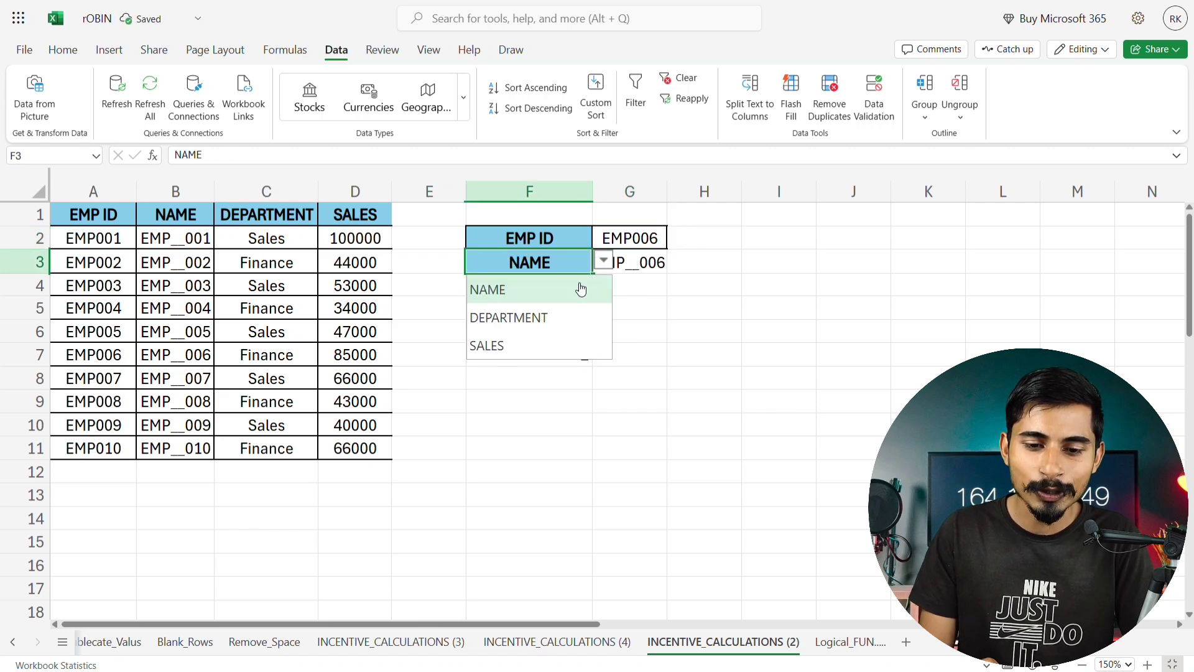
left_click(540, 318)
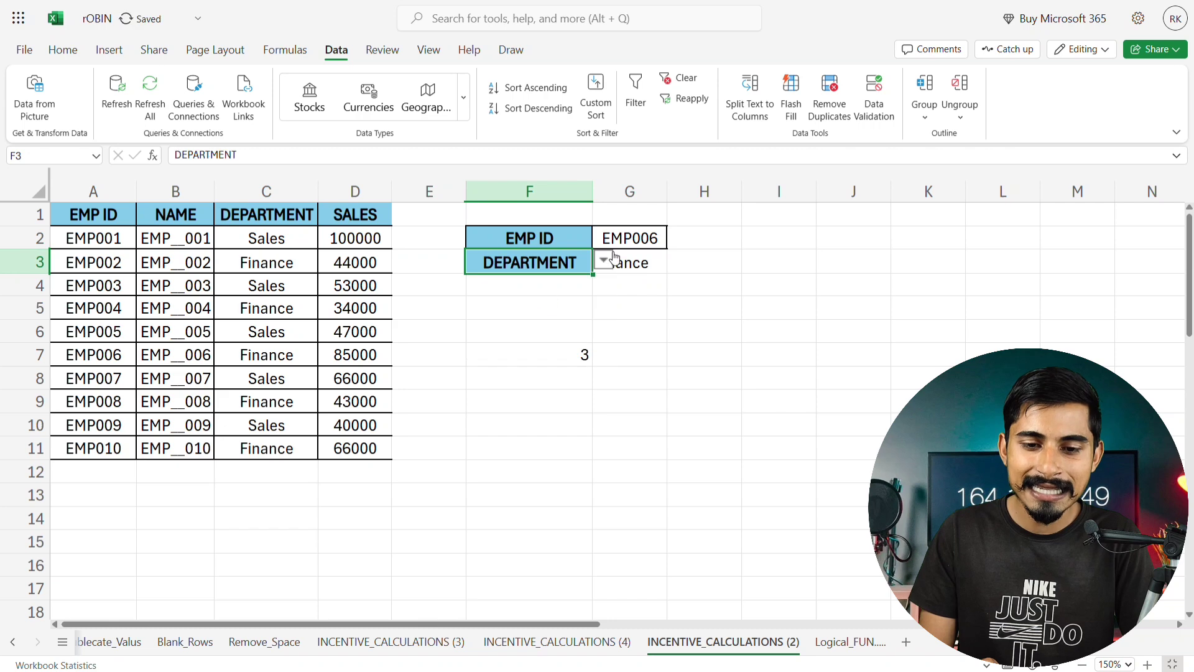